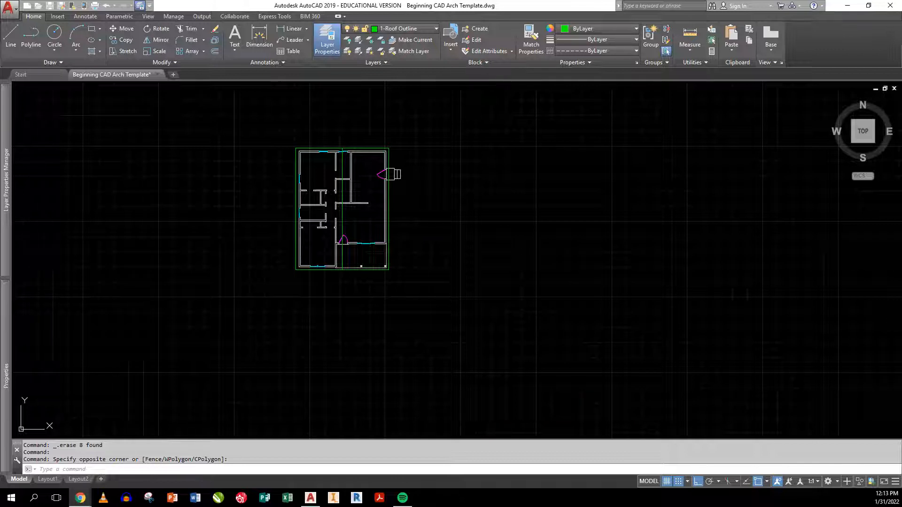
Keep the layer manager docked open and set the E-Casing layer's color to index 44.
mouse_move(7, 196)
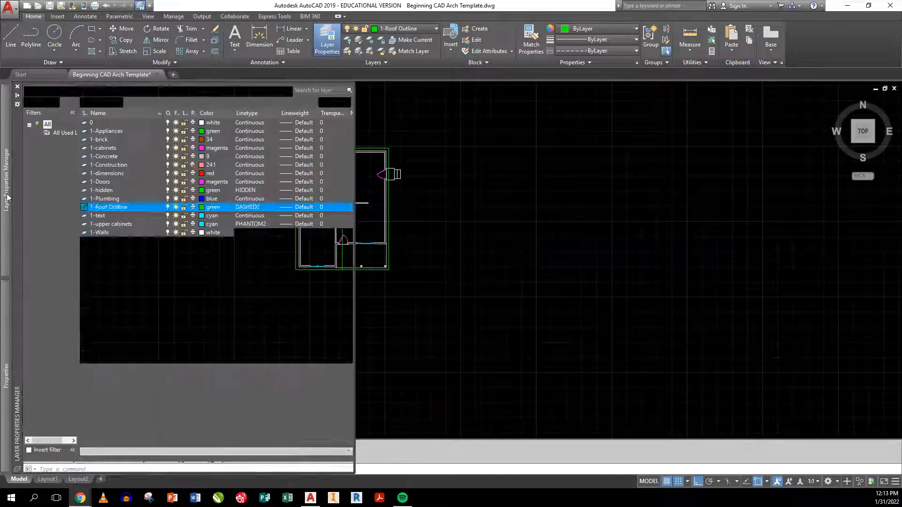
click(17, 96)
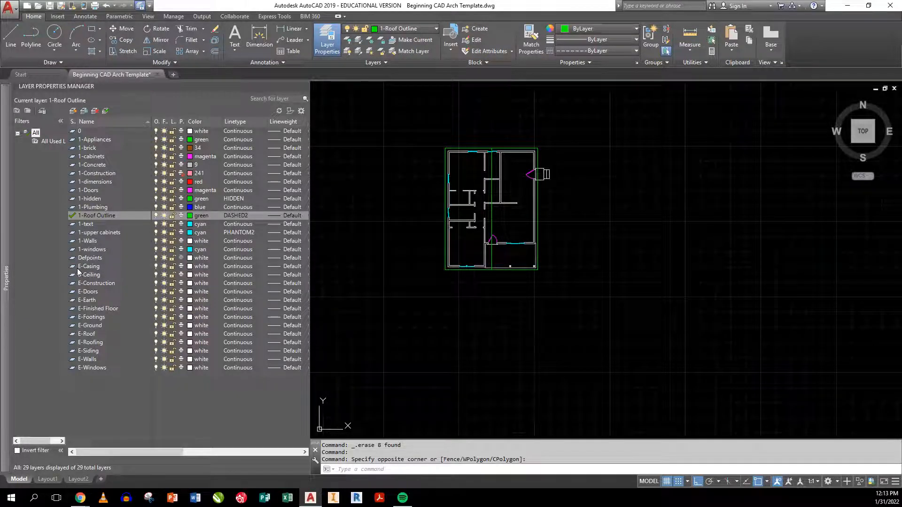
click(198, 266)
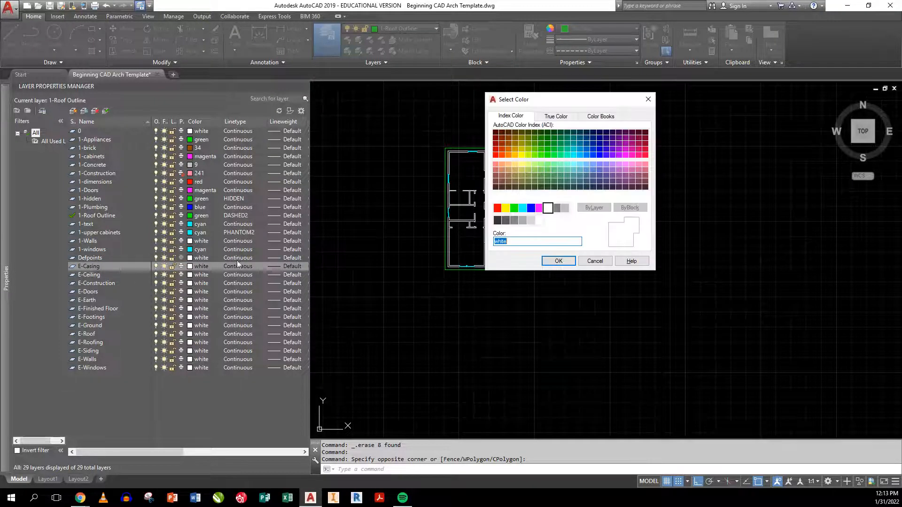
click(514, 145)
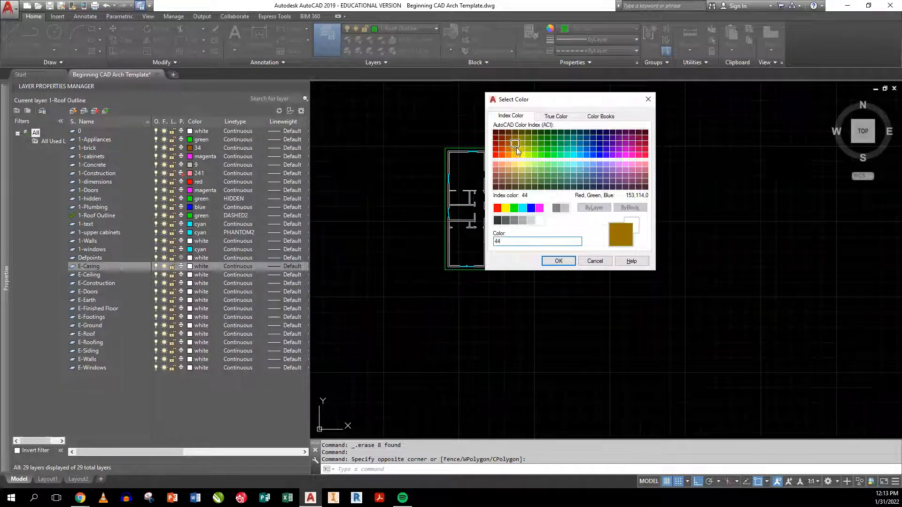
click(559, 261)
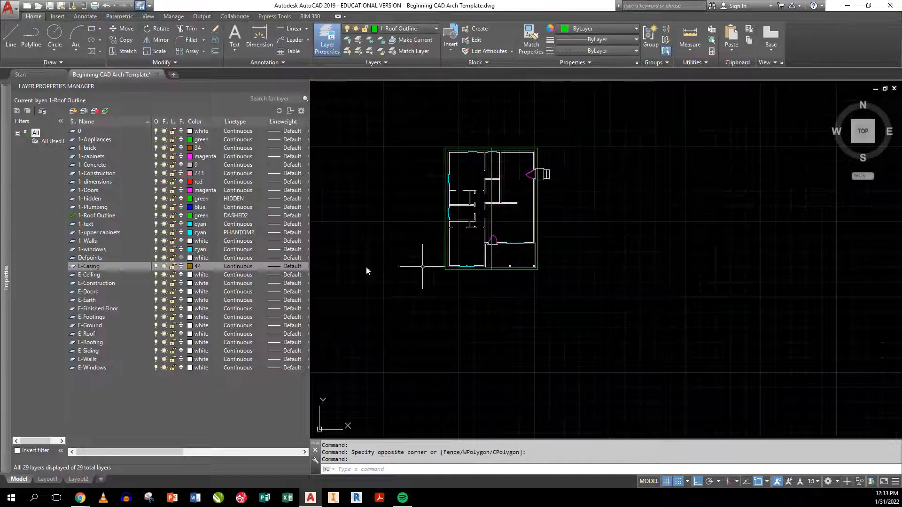
Set the E-Ceiling layer's color to green and its linetype to HIDDEN.
click(191, 276)
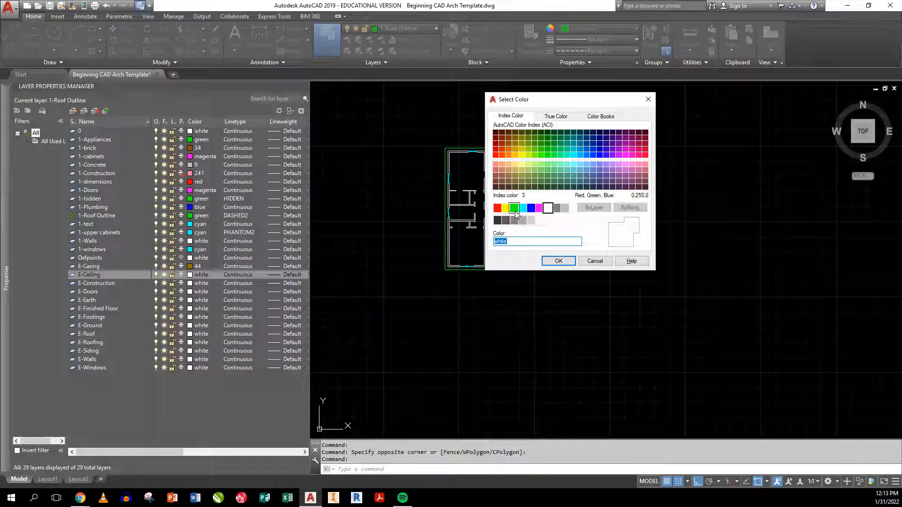
click(514, 208)
click(558, 261)
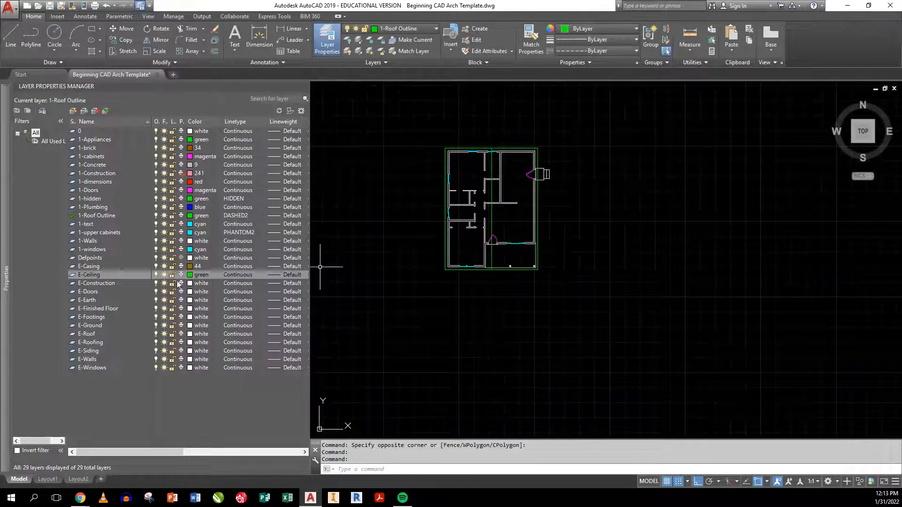
click(234, 274)
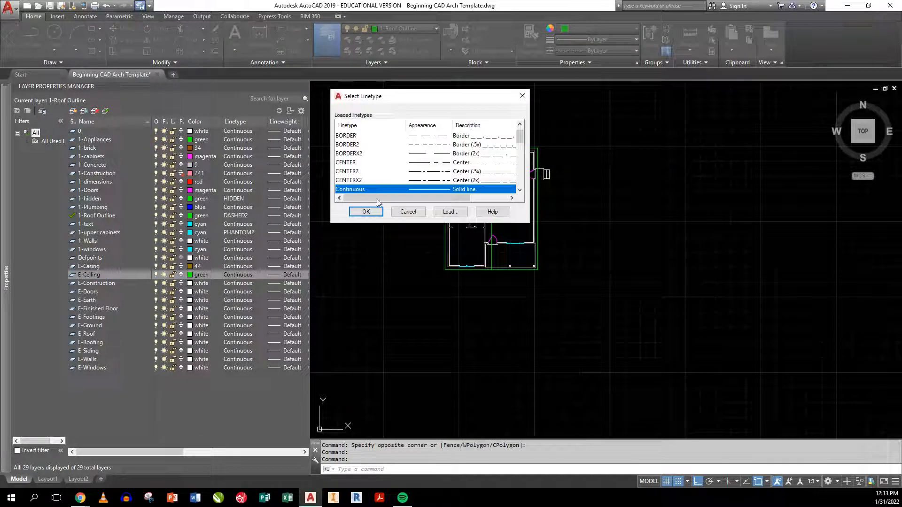
scroll(413, 168, down, 2)
scroll(414, 169, down, 4)
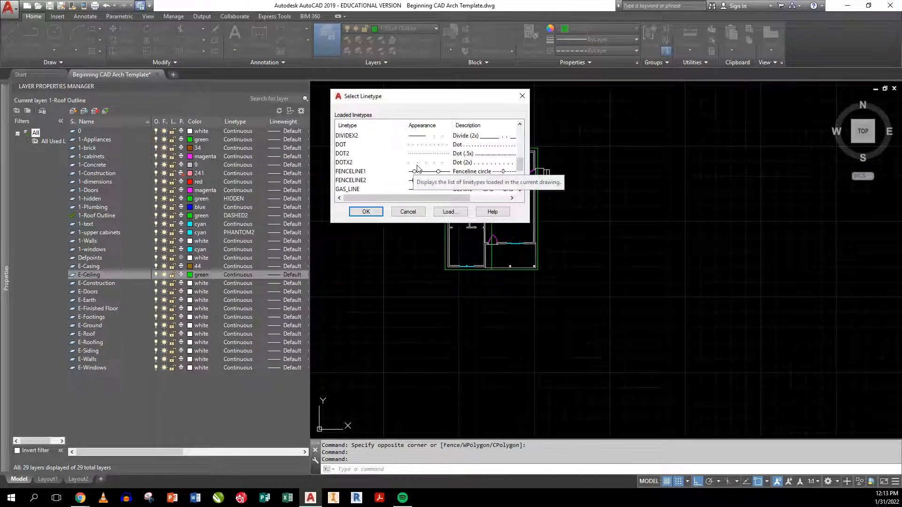
click(423, 171)
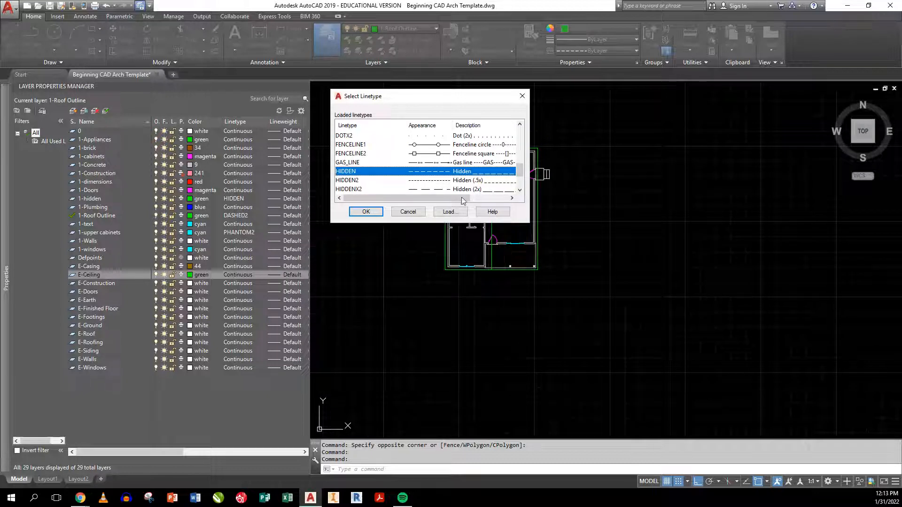
click(366, 212)
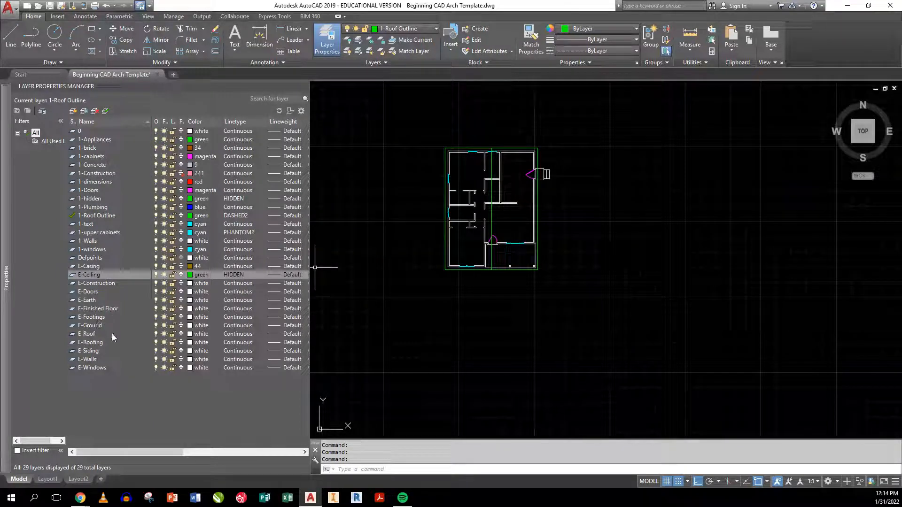
From the E-Footings layer's linetype selection, load the linetypes BORDER2 through DASHDOT from acad.lin.
click(237, 318)
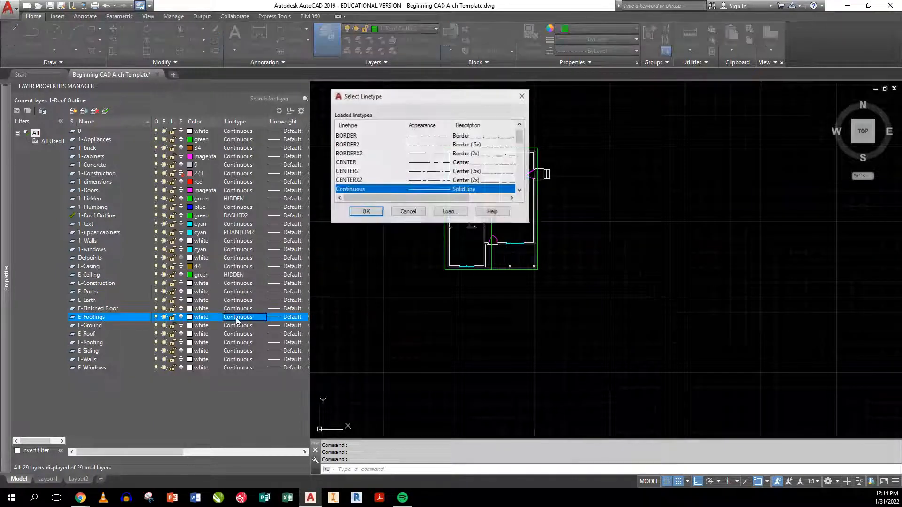
click(448, 212)
scroll(548, 260, down, 4)
scroll(484, 261, up, 2)
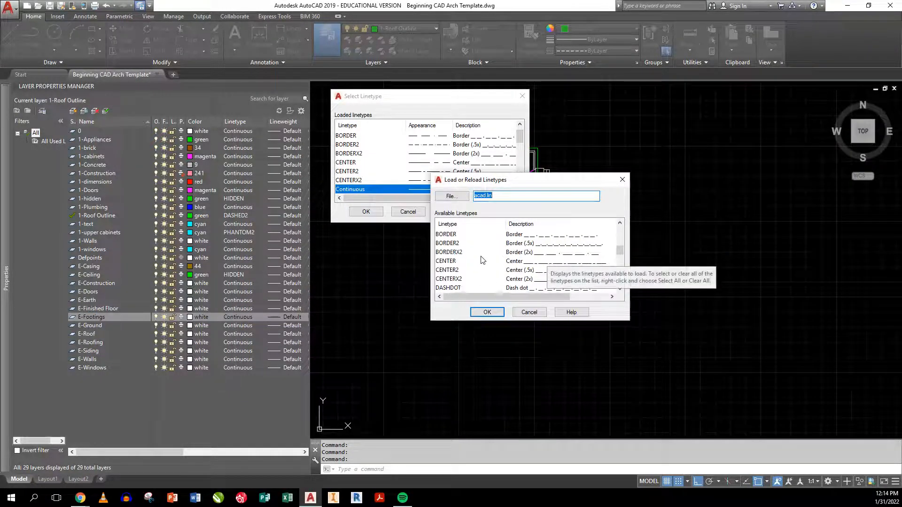
click(449, 252)
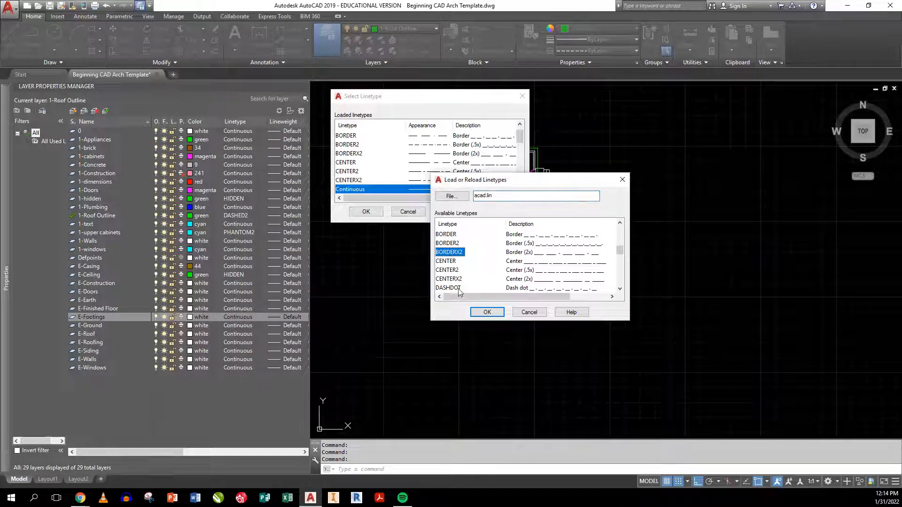
click(458, 288)
shift+click(451, 261)
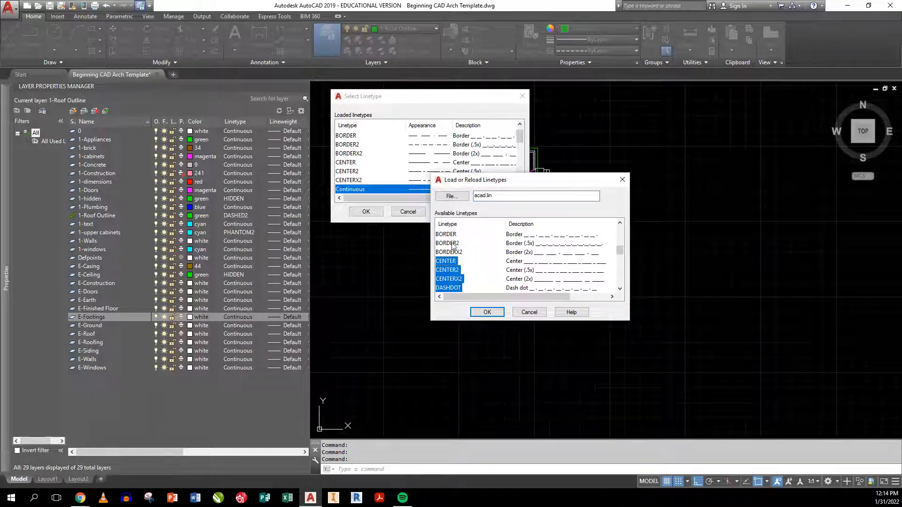
shift+click(452, 243)
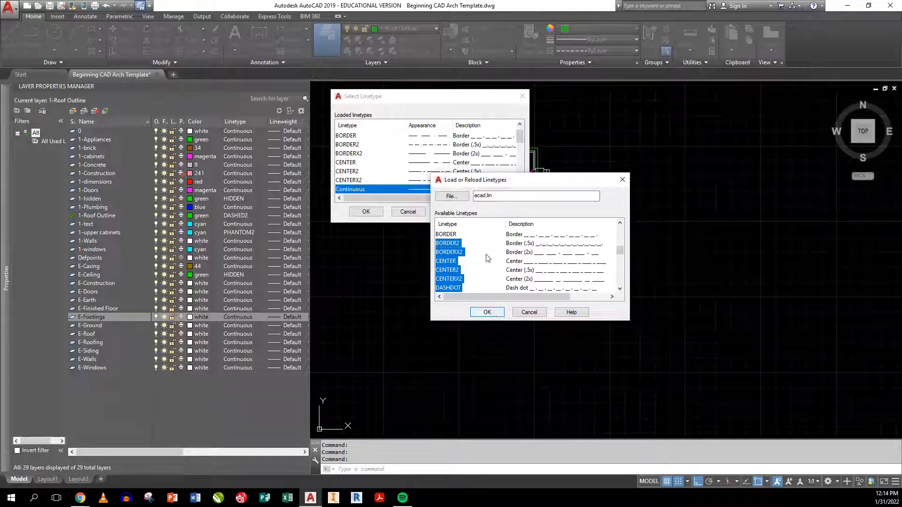
click(487, 312)
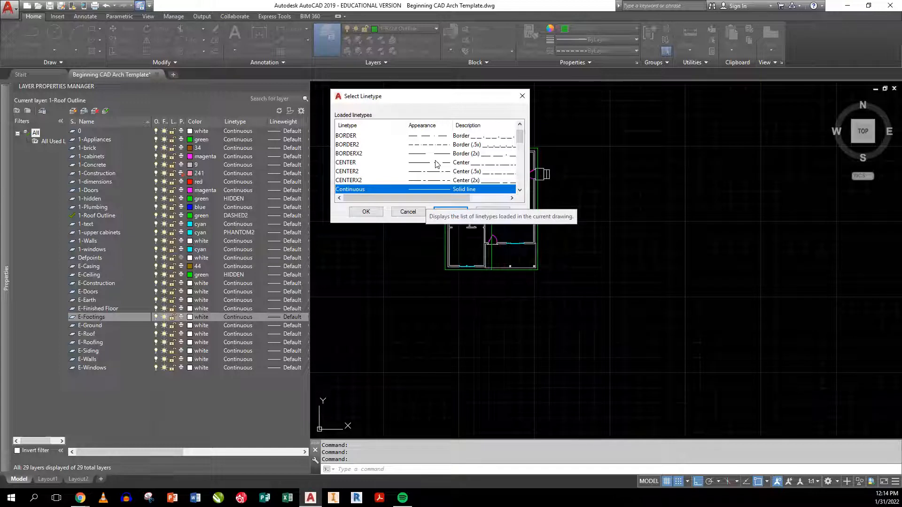
Assign the HIDDEN2 linetype to the E-Footings layer and set its color to green.
scroll(426, 165, down, 2)
scroll(425, 164, down, 2)
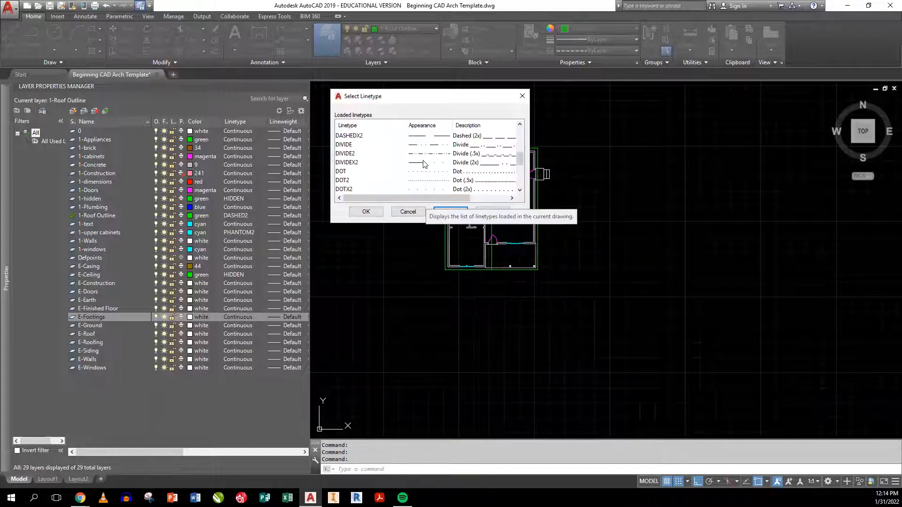
scroll(424, 163, down, 3)
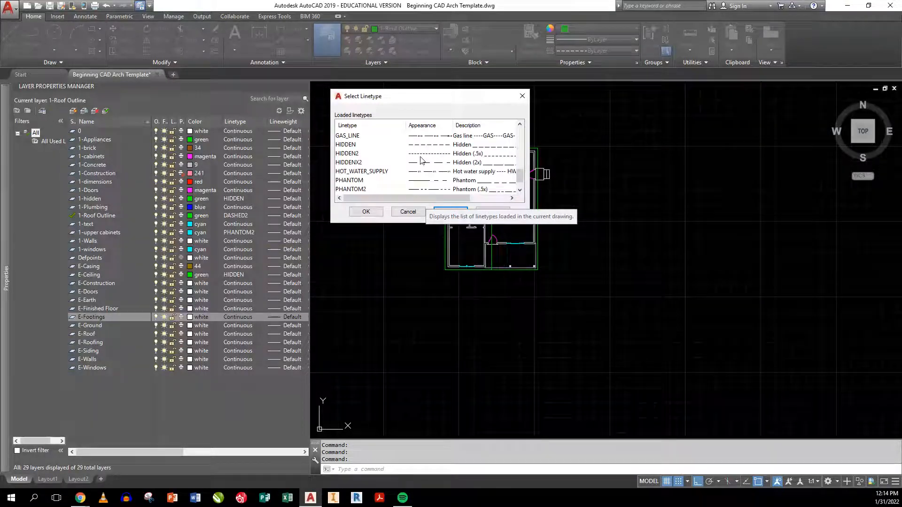
click(422, 155)
click(366, 212)
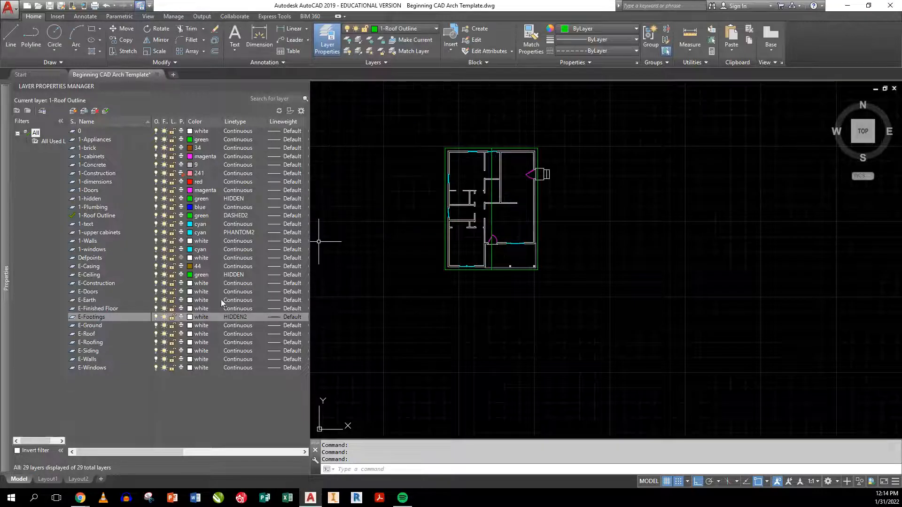
click(190, 318)
click(514, 208)
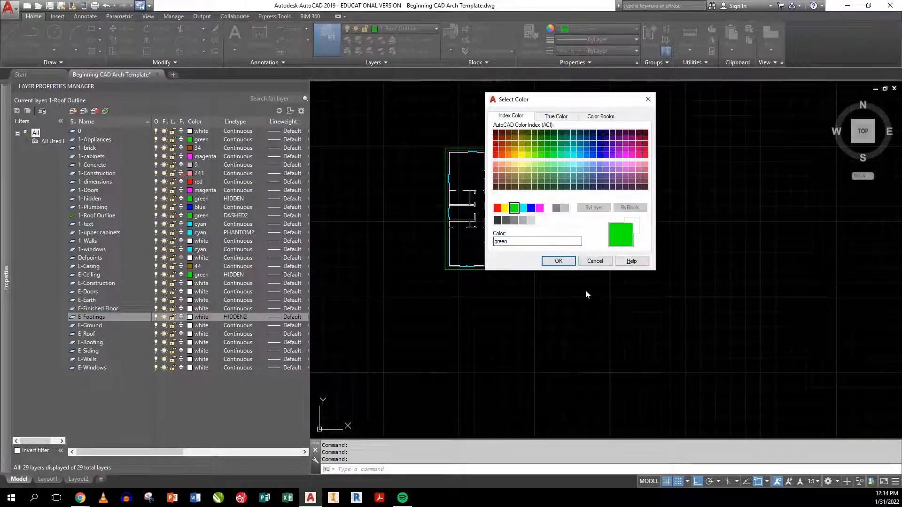
click(558, 260)
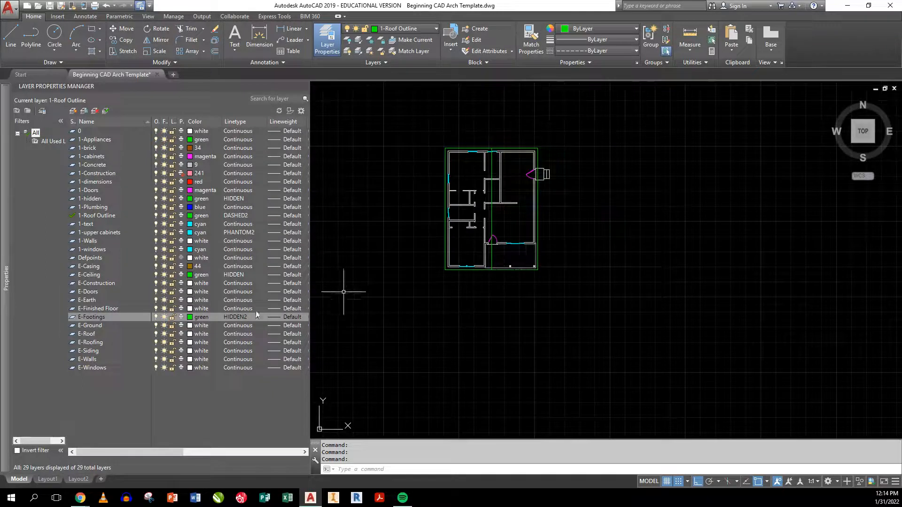
Set the E-Finished Floor layer's color to green and its linetype to HIDDEN.
click(190, 309)
click(514, 208)
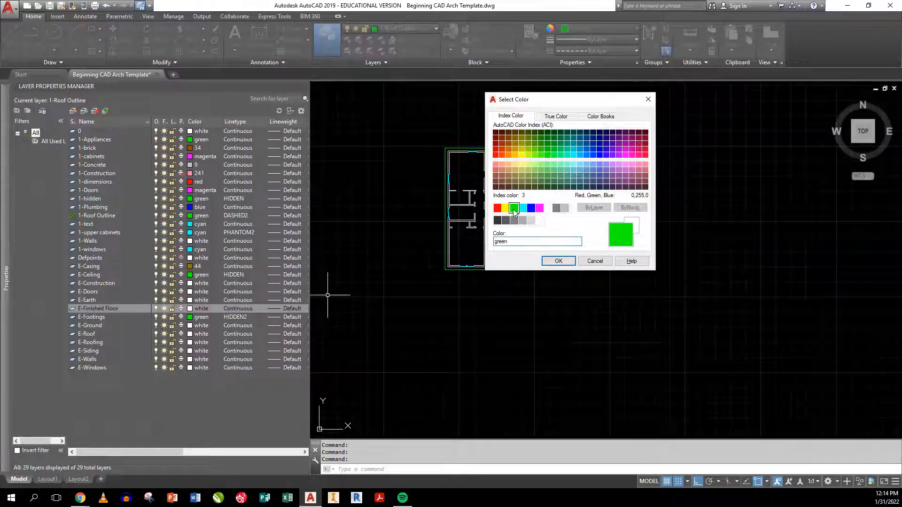
click(557, 261)
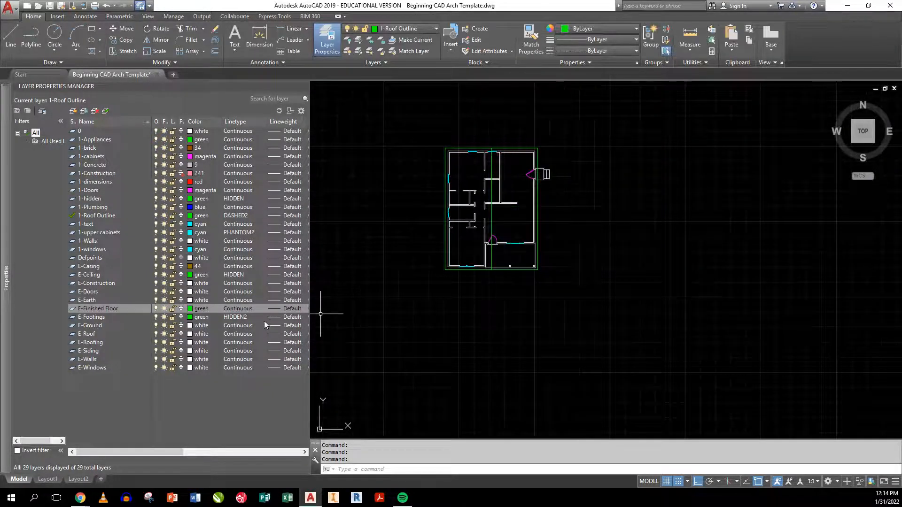
click(240, 309)
scroll(419, 181, down, 3)
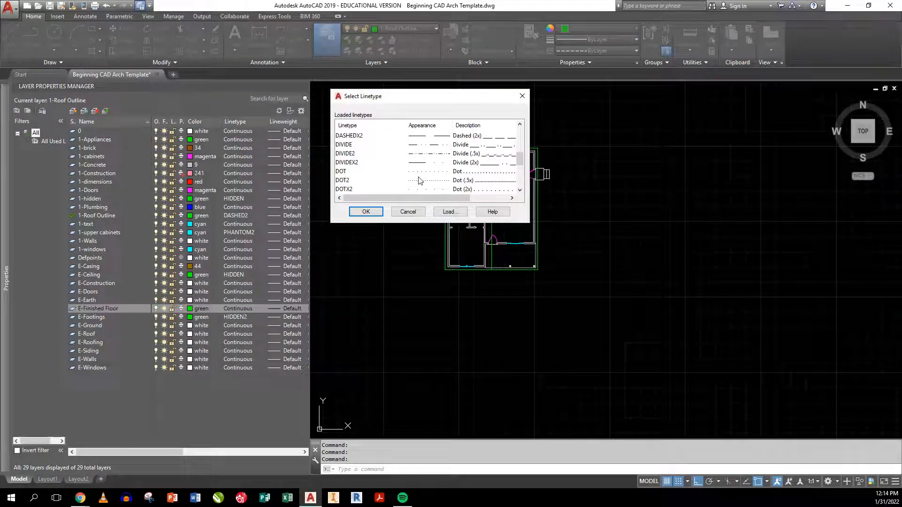
scroll(420, 181, down, 2)
click(432, 174)
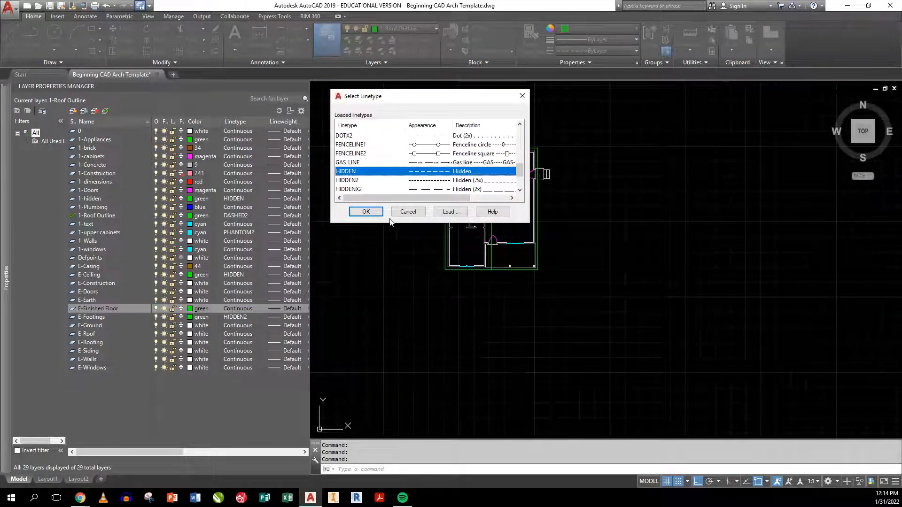
click(366, 211)
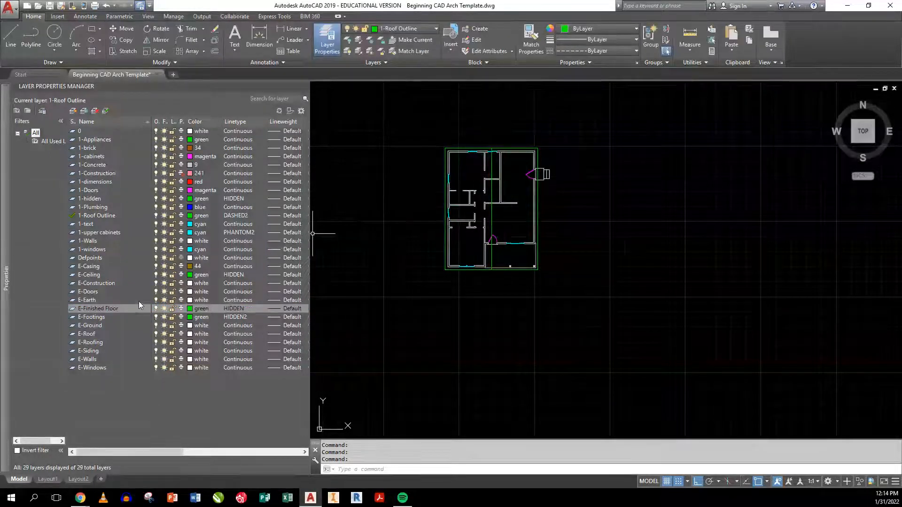
Set the E-Earth layer's color to index 32 and the E-Ground layer's color to index 34.
click(190, 299)
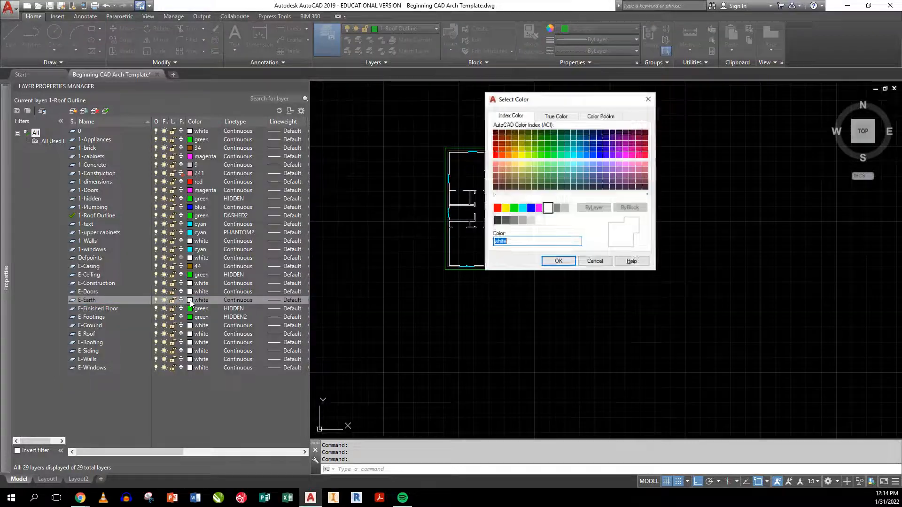
click(508, 150)
click(559, 261)
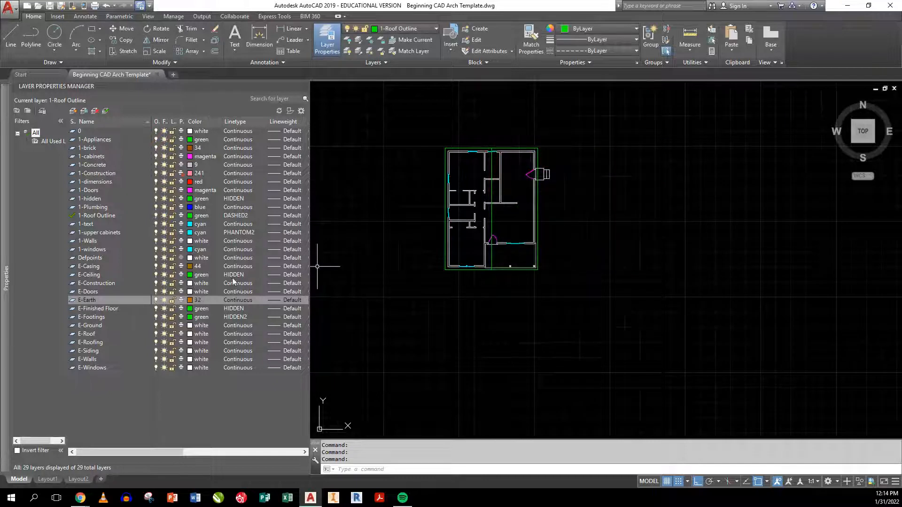
click(190, 326)
click(190, 327)
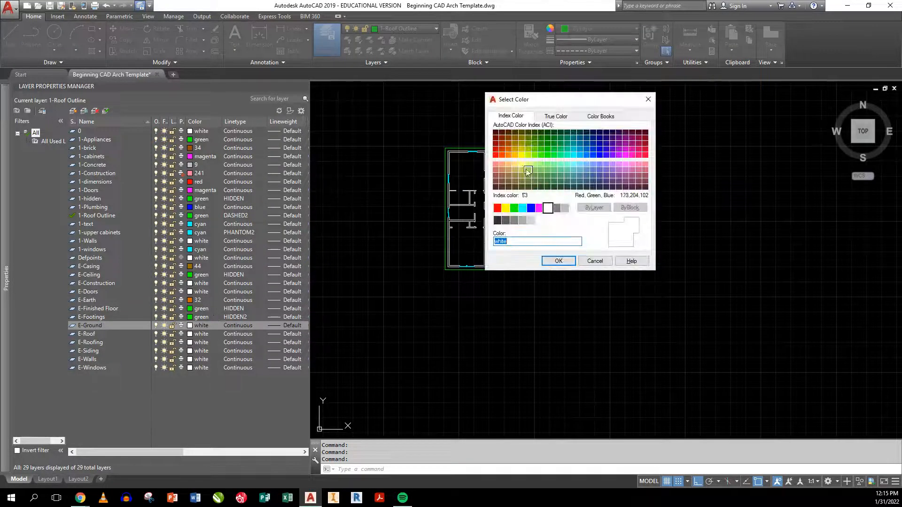
click(509, 142)
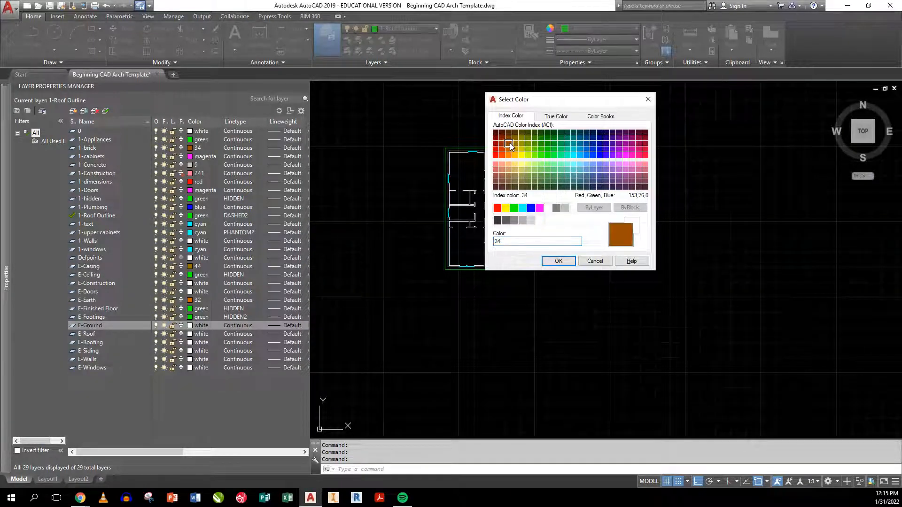
click(558, 261)
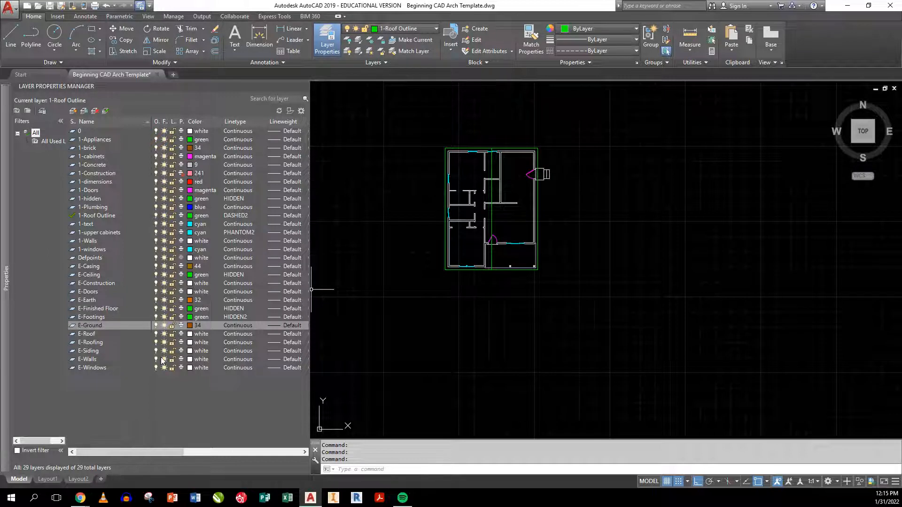
Set the E-Roofing layer's color to gray, index 253.
click(191, 343)
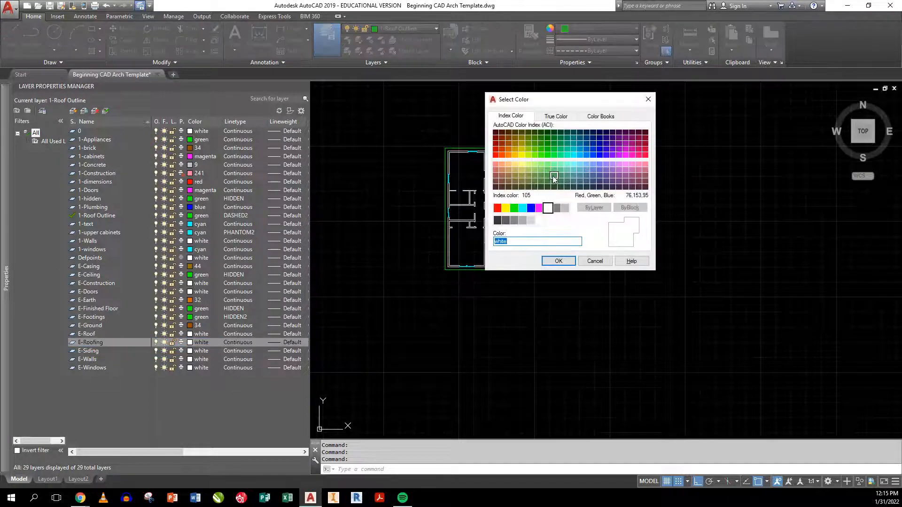
click(524, 222)
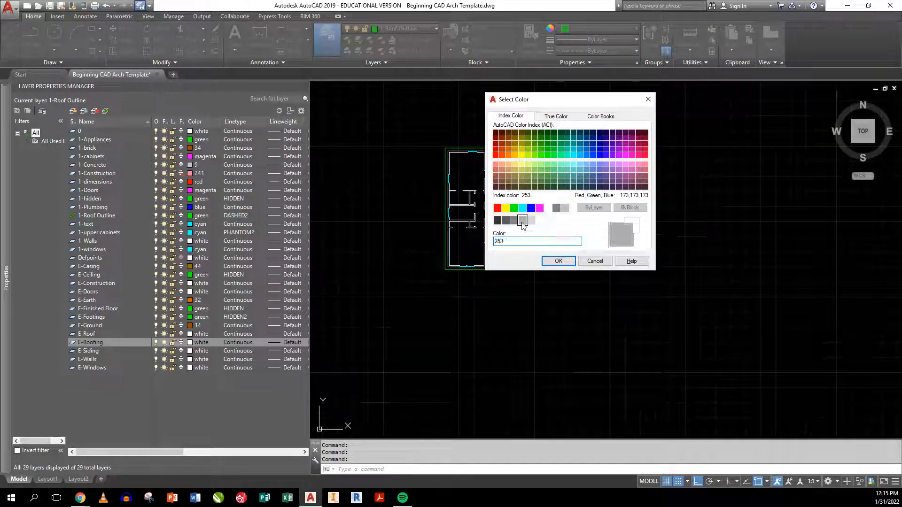
click(556, 262)
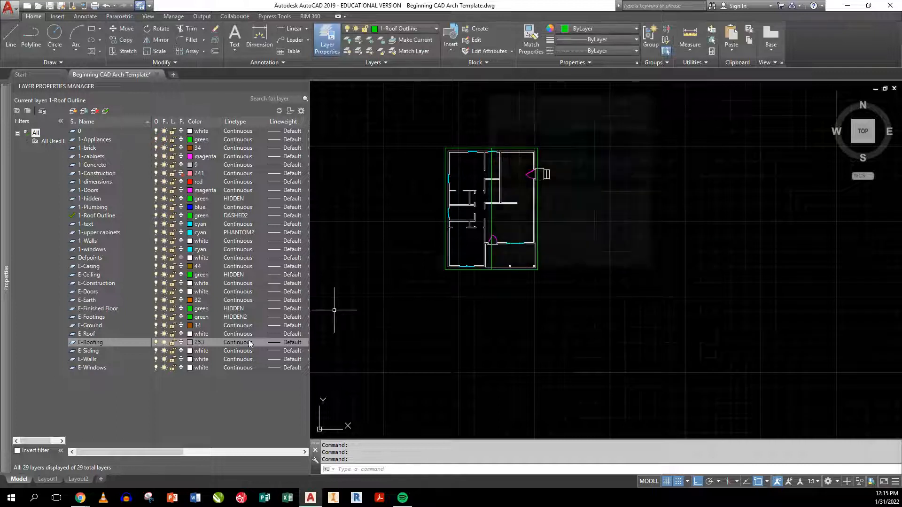
Set the E-Siding layer's color to index 41 and the E-Windows layer's color to cyan.
click(190, 351)
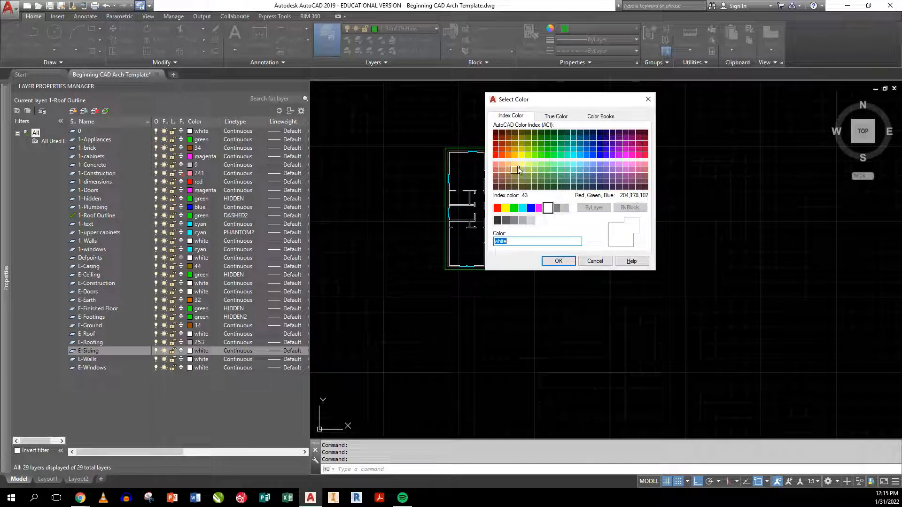
click(515, 164)
click(557, 262)
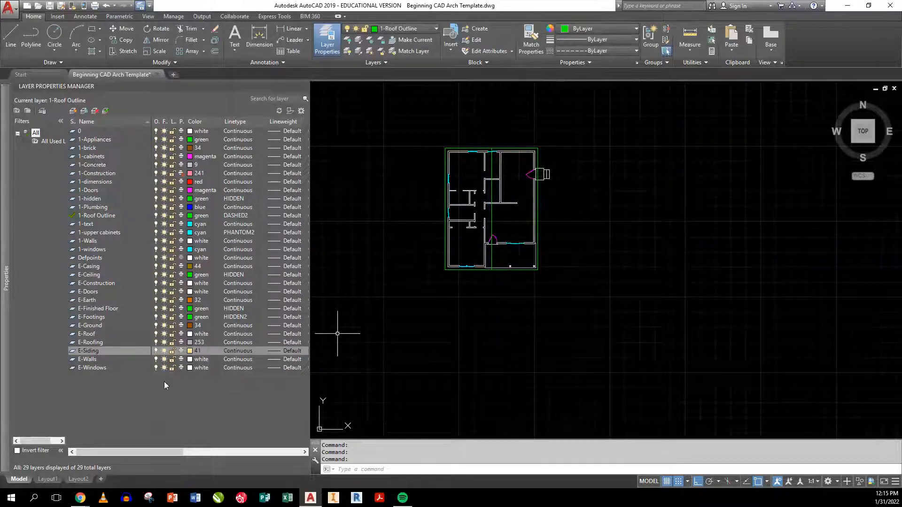
click(190, 368)
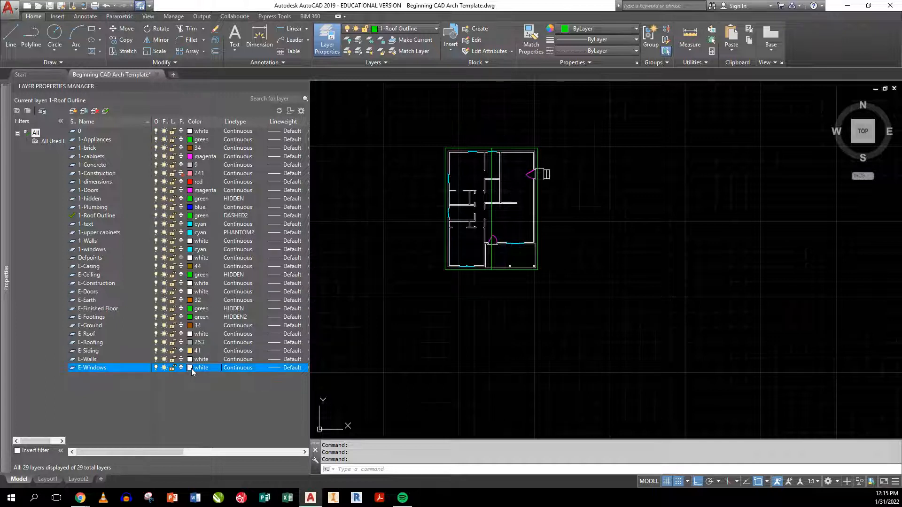
click(523, 208)
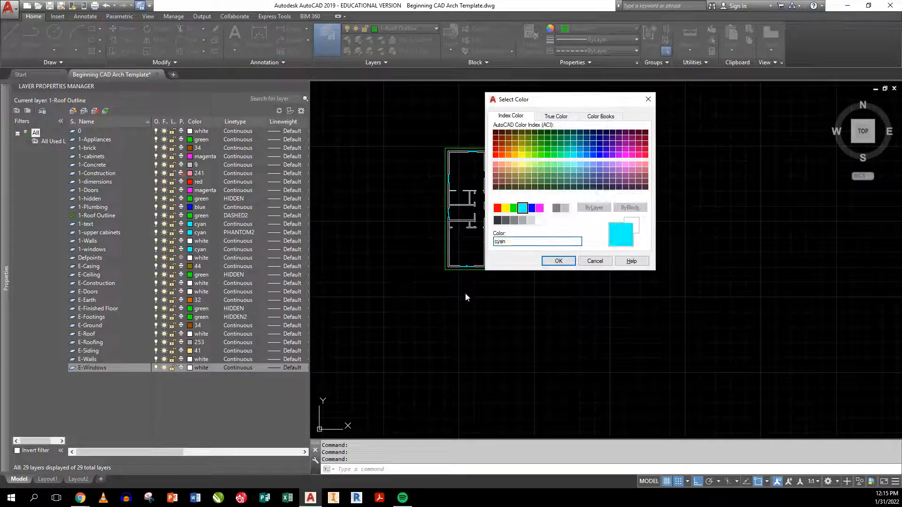
click(557, 261)
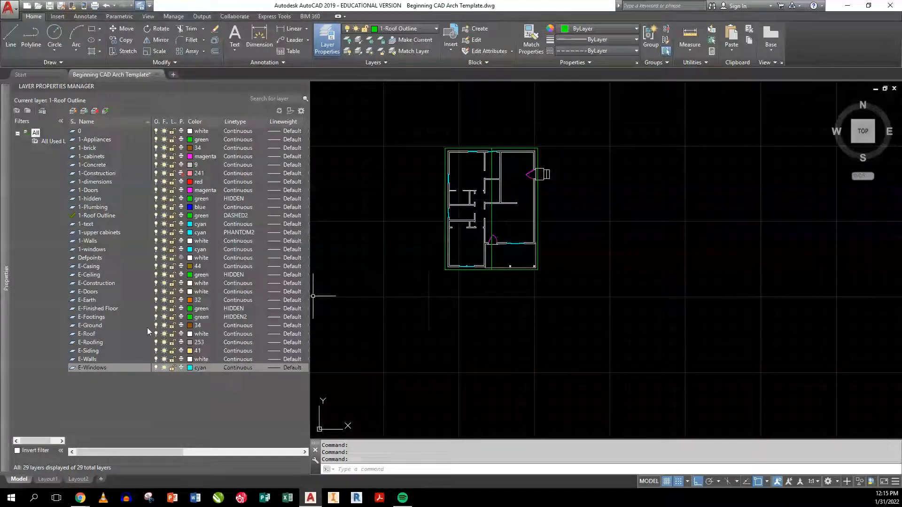
Set the E-Construction layer's color to index 241 and widen the Layer Properties Manager.
click(190, 283)
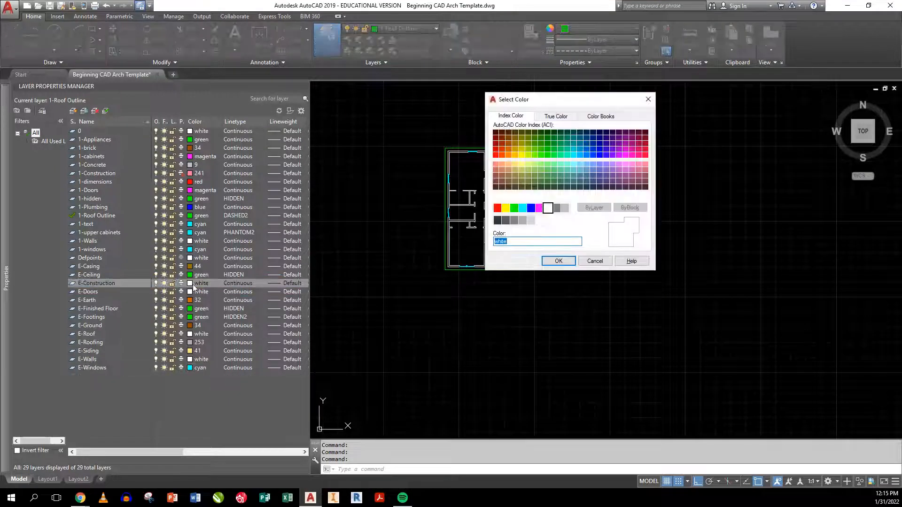
click(644, 165)
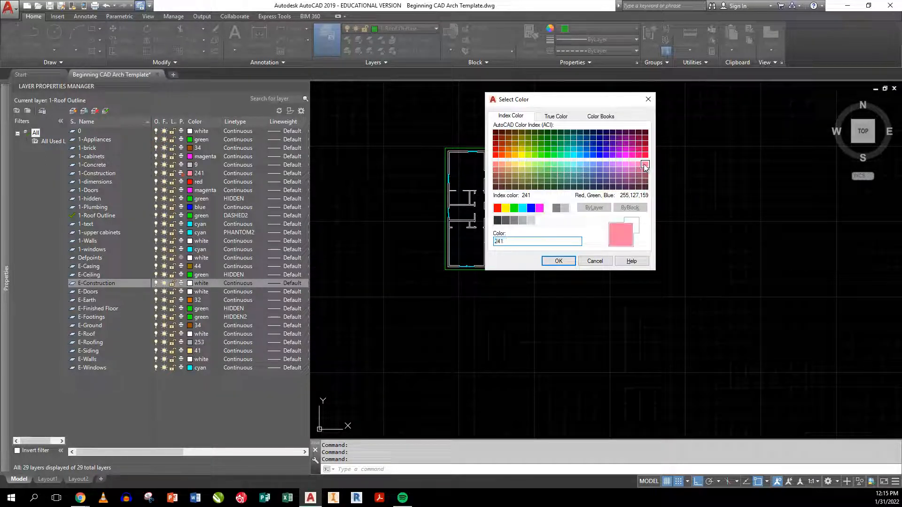
click(558, 261)
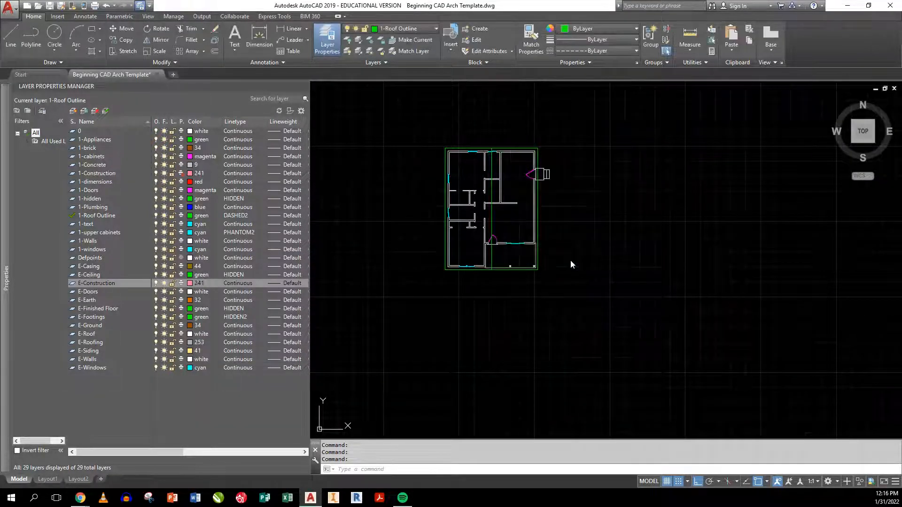
drag(309, 276, 482, 275)
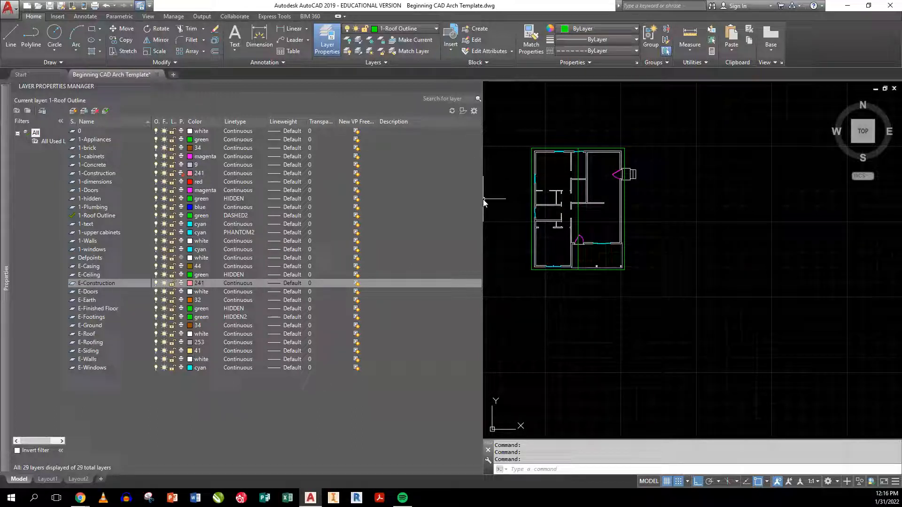
drag(483, 199, 370, 199)
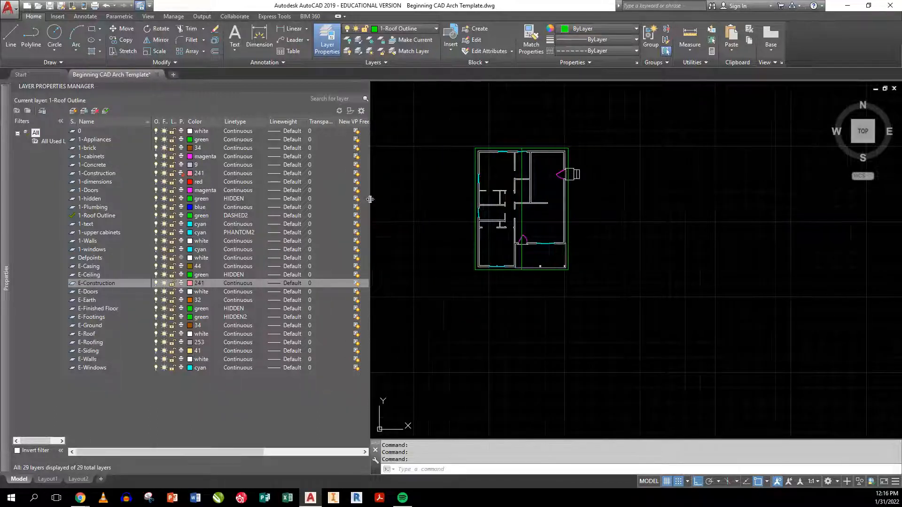
Set the E-Doors layer's color to index 44 and collapse the Layer Properties Manager.
click(181, 284)
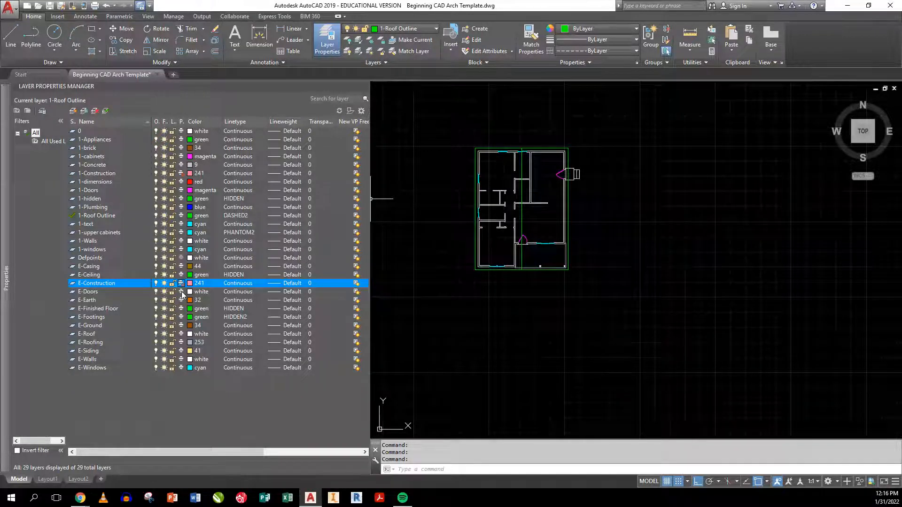
click(190, 291)
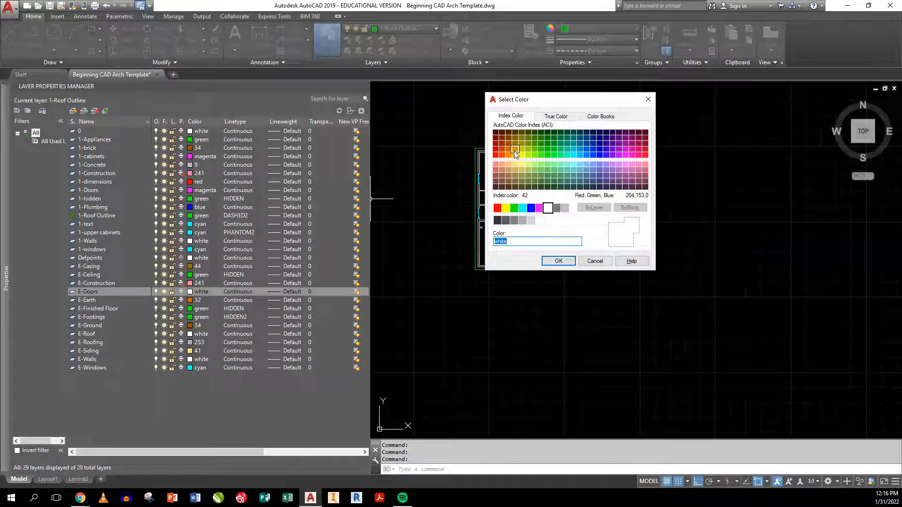
click(514, 146)
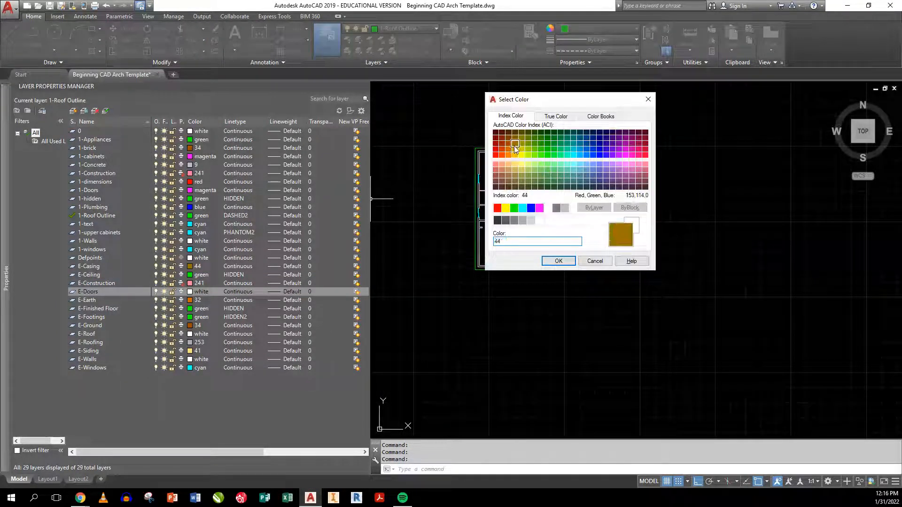
click(558, 262)
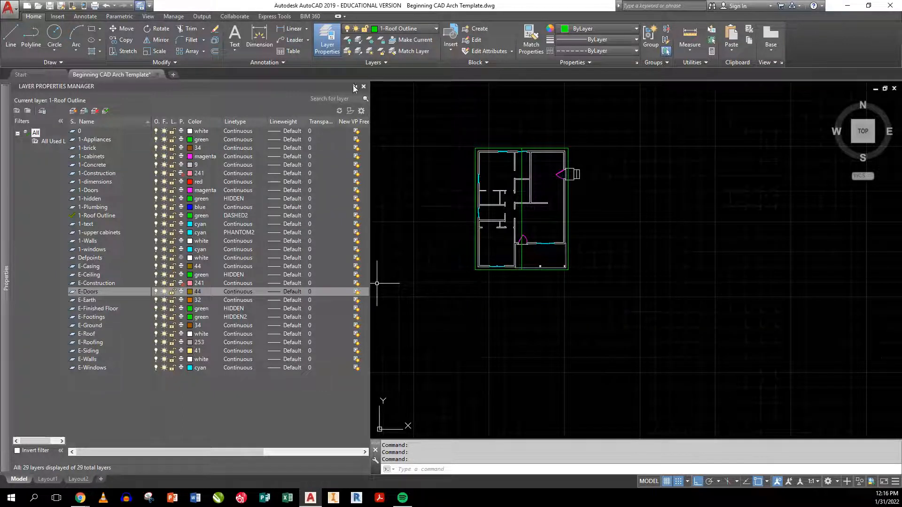
click(355, 87)
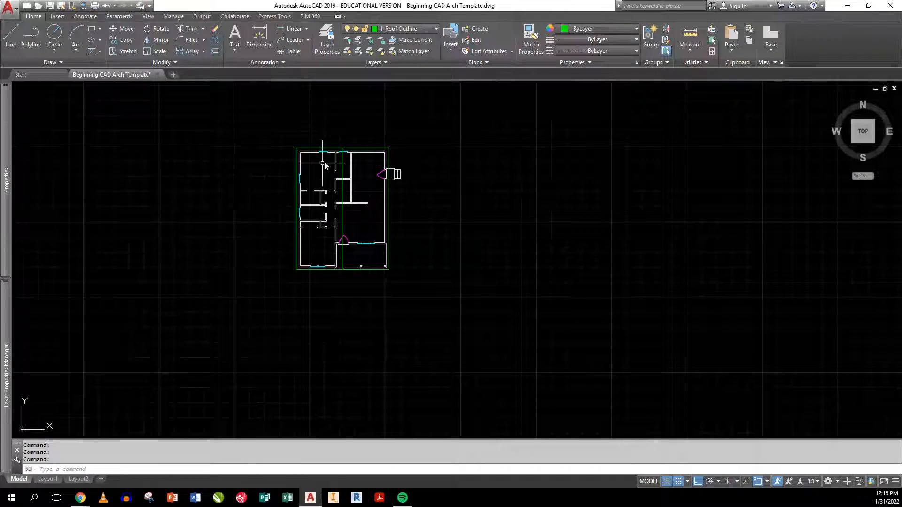
On the E-Construction layer, draw a vertical line about 306' long straight down from the floor plan's lower-left exterior wall corner.
click(416, 28)
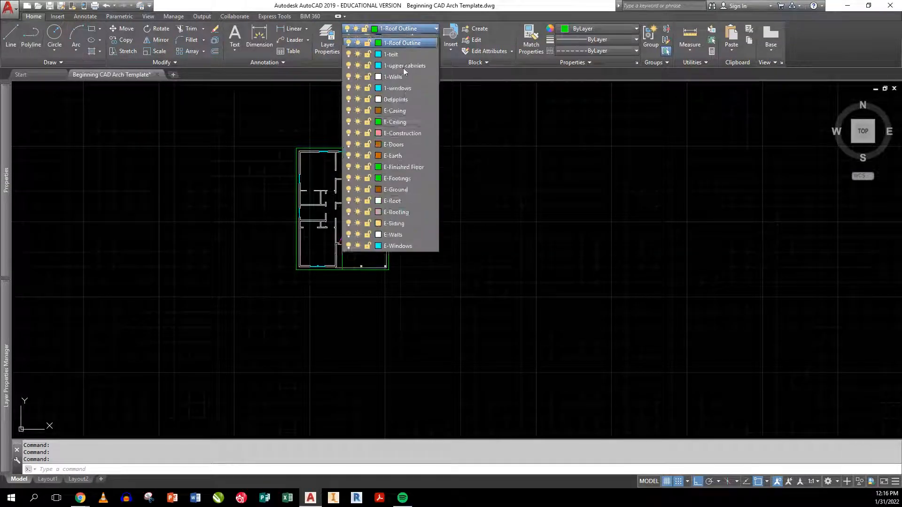
click(396, 244)
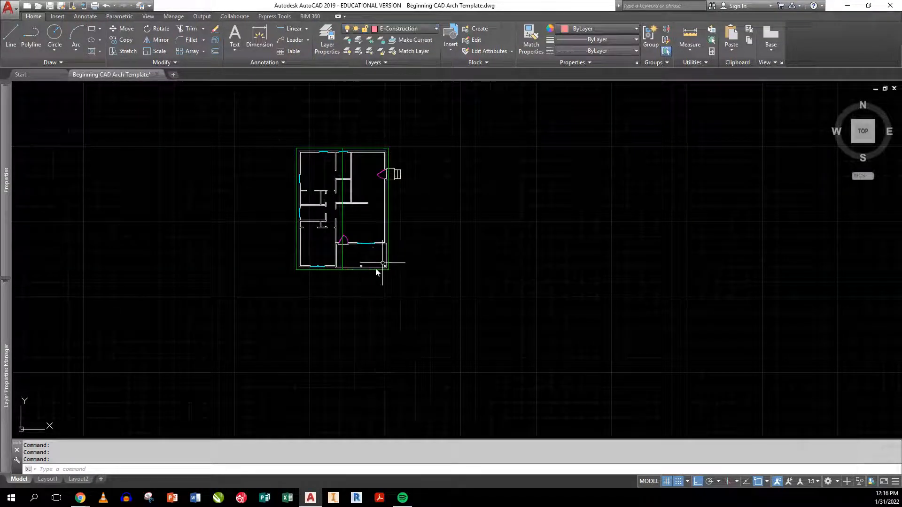
text(l)
key(Return)
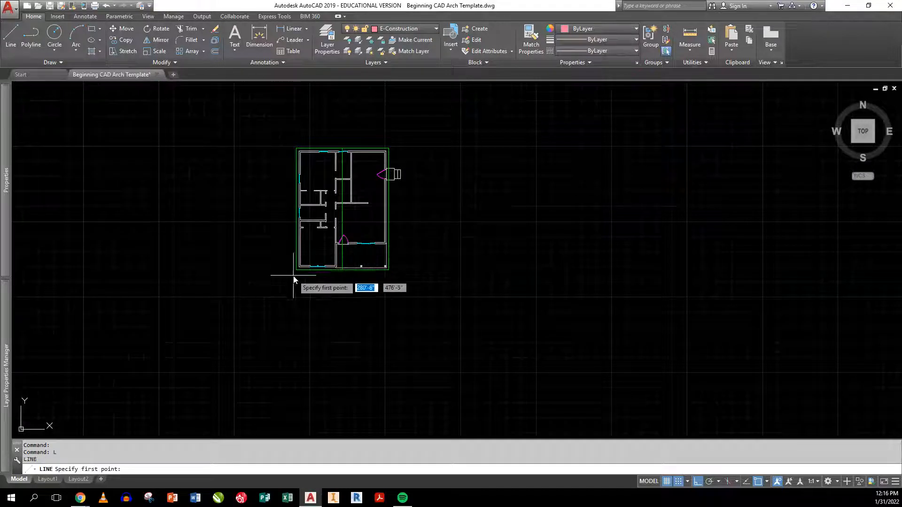
scroll(301, 273, up, 6)
click(282, 278)
scroll(279, 300, down, 10)
middle_drag(276, 310, 279, 109)
middle_drag(275, 302, 262, 205)
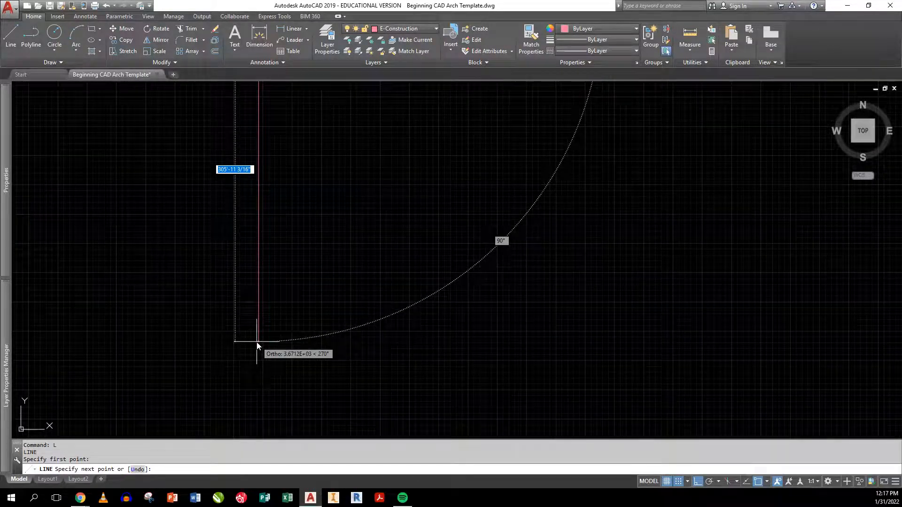
click(261, 341)
scroll(290, 297, up, 4)
scroll(290, 297, down, 4)
middle_drag(308, 209, 313, 332)
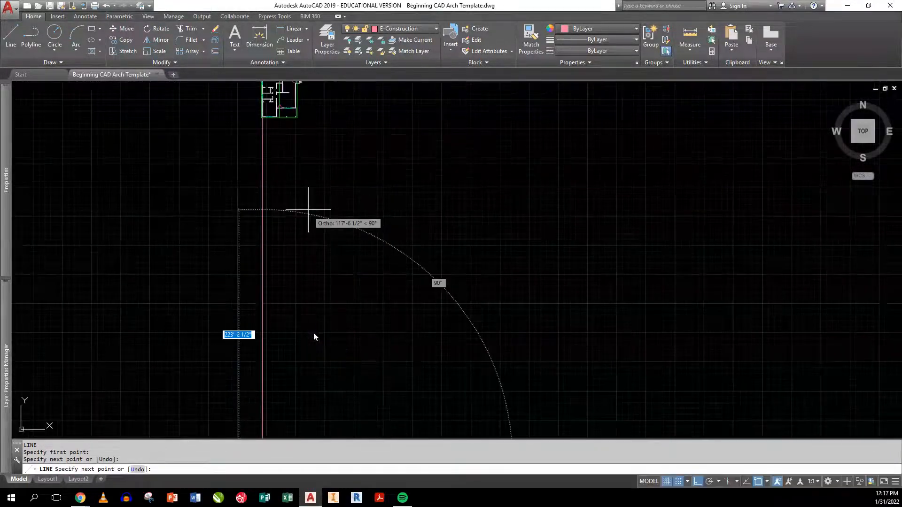
scroll(311, 308, down, 2)
key(Return)
Draw a long horizontal line below the floor plan, crossing the vertical construction line.
key(Return)
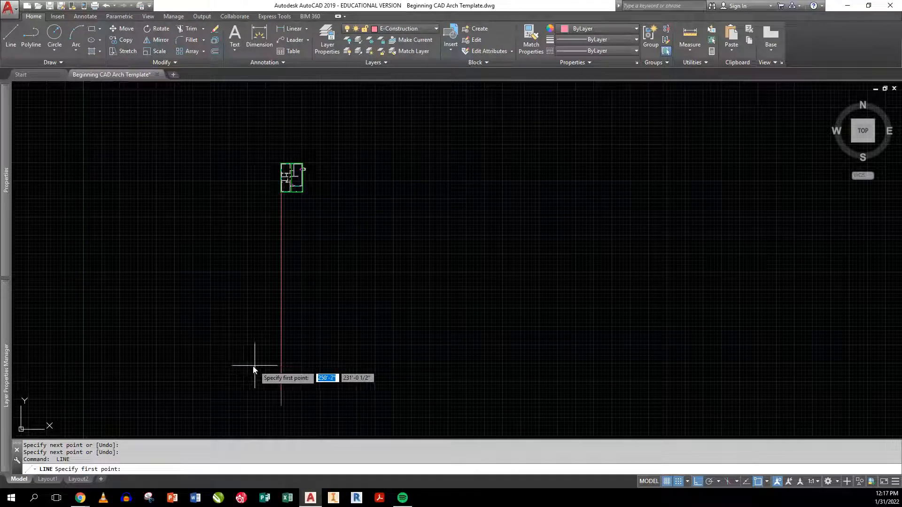
click(234, 296)
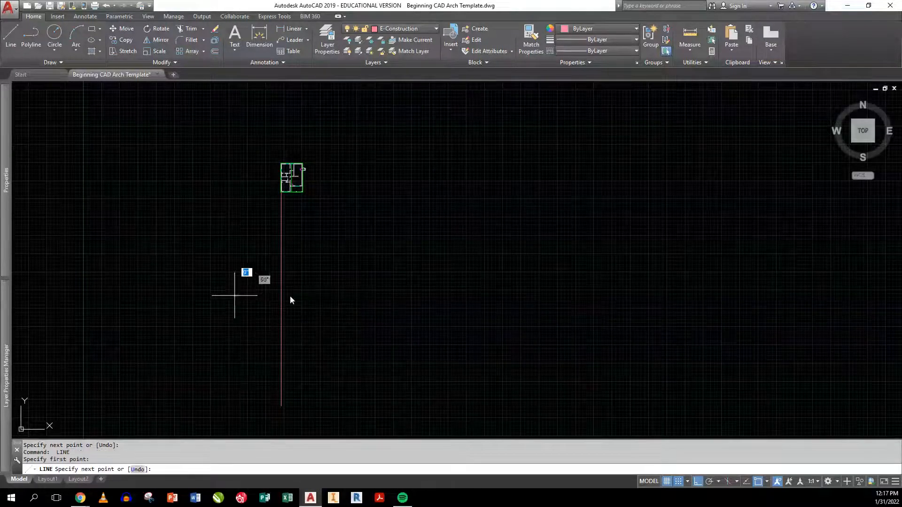
click(416, 295)
key(Return)
click(260, 310)
click(244, 271)
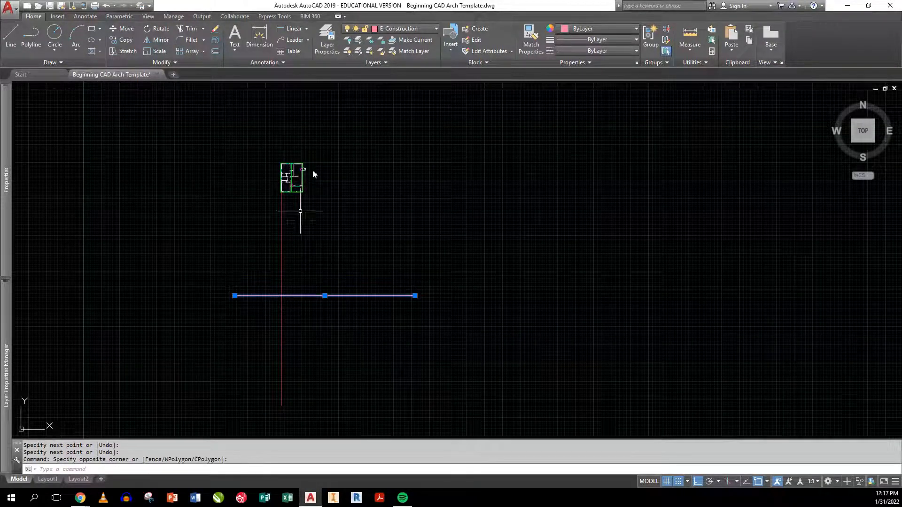
click(389, 31)
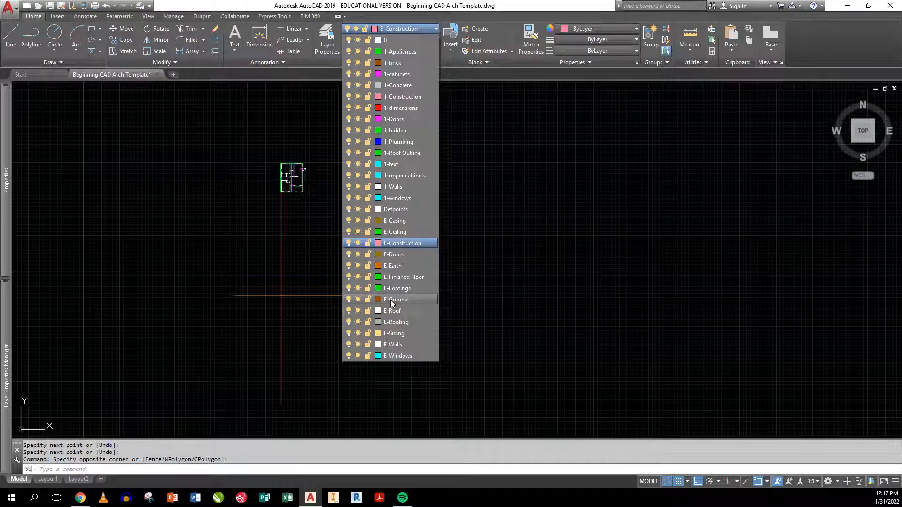
key(Escape)
click(375, 329)
key(Escape)
key(Escape)
Assign the horizontal line below the floor plan to the E-Ground layer.
click(376, 336)
click(347, 281)
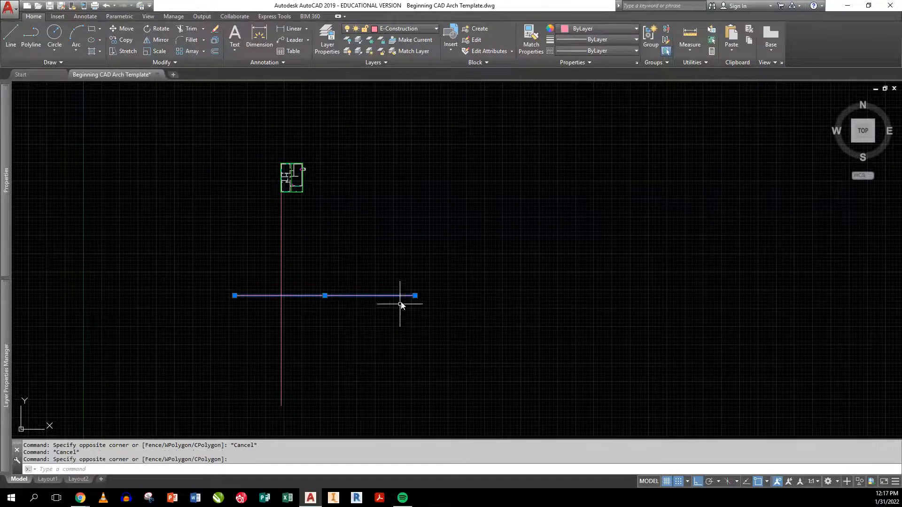
click(401, 28)
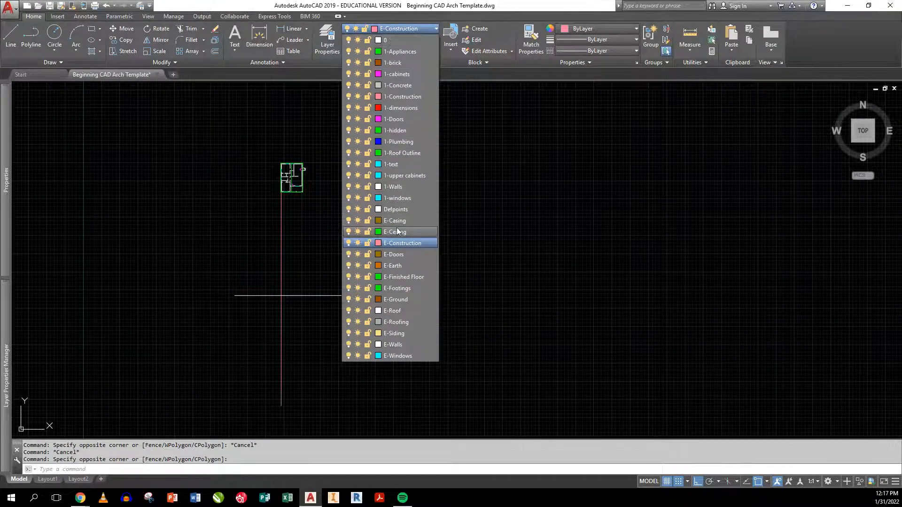
click(387, 301)
key(Escape)
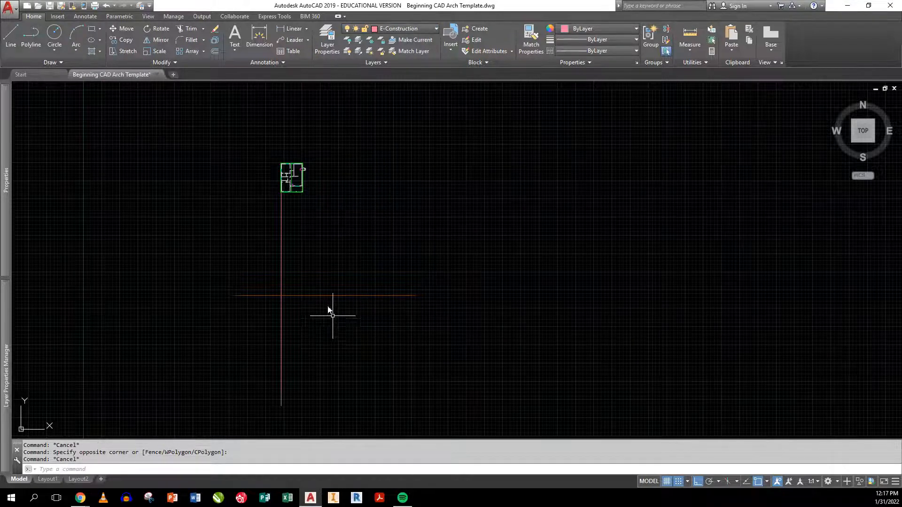
Copy the vertical construction line from the exterior wall corner to both edges of the left front window.
scroll(282, 211, up, 10)
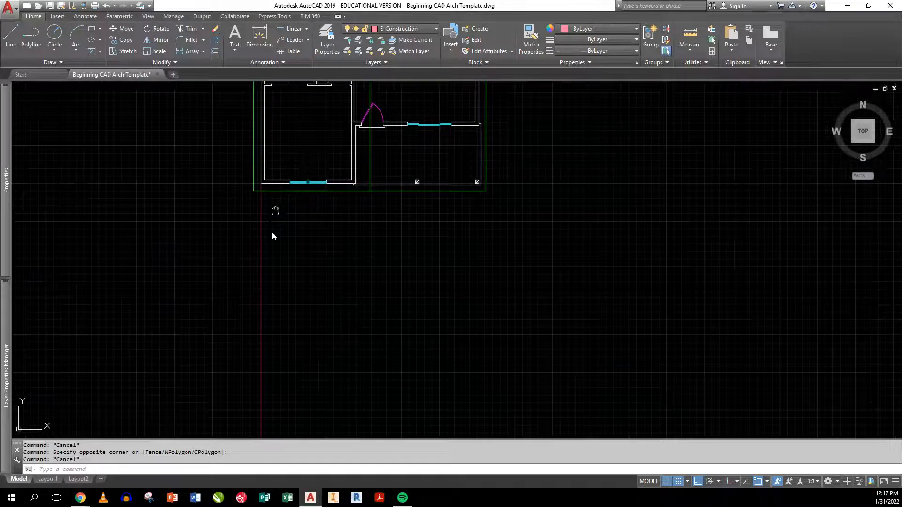
scroll(273, 236, up, 4)
text(co)
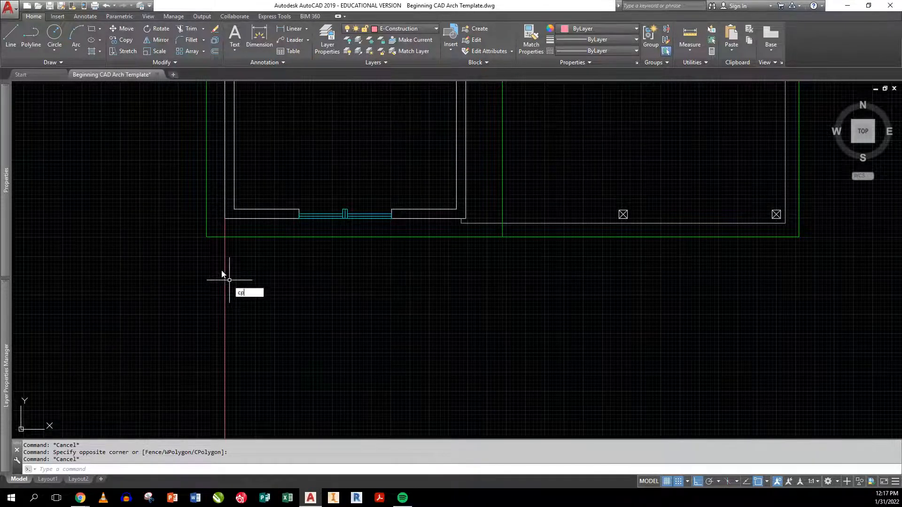
key(Return)
click(227, 262)
click(221, 270)
key(Return)
click(226, 217)
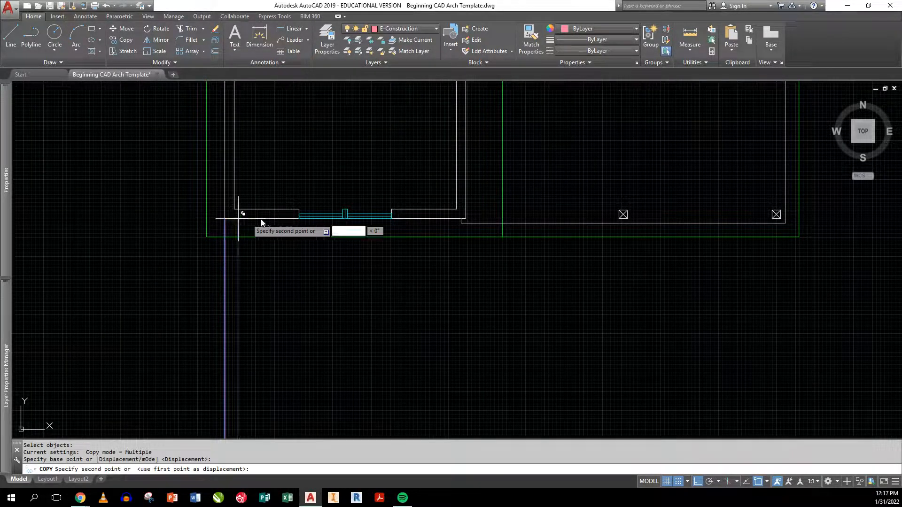
click(299, 218)
click(392, 218)
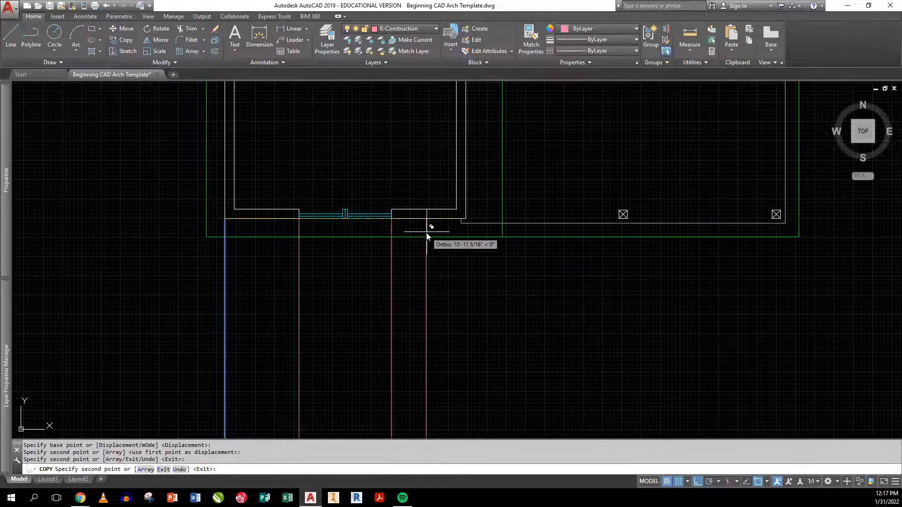
Continue copying the construction line to the inset wall corner, both front door edges, both right window edges and the right exterior wall corner.
middle_drag(475, 226, 342, 354)
click(321, 373)
click(336, 217)
click(392, 228)
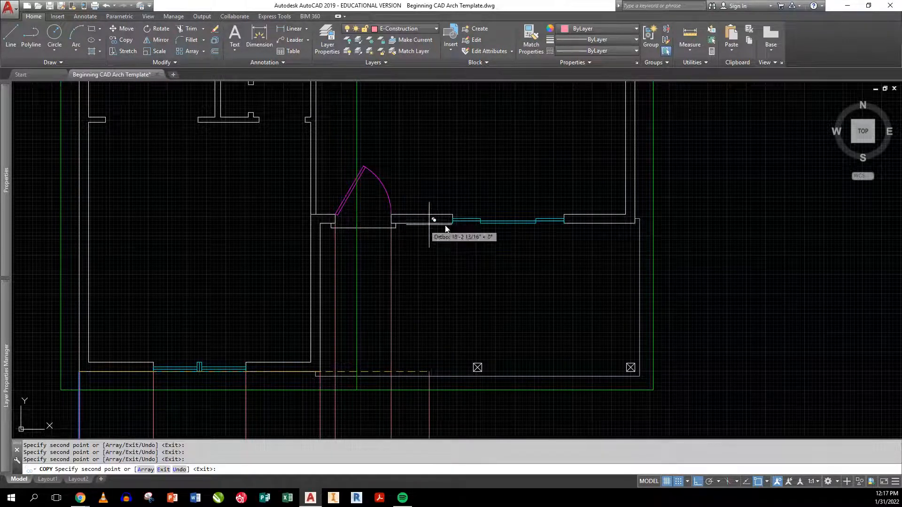
click(452, 221)
click(564, 228)
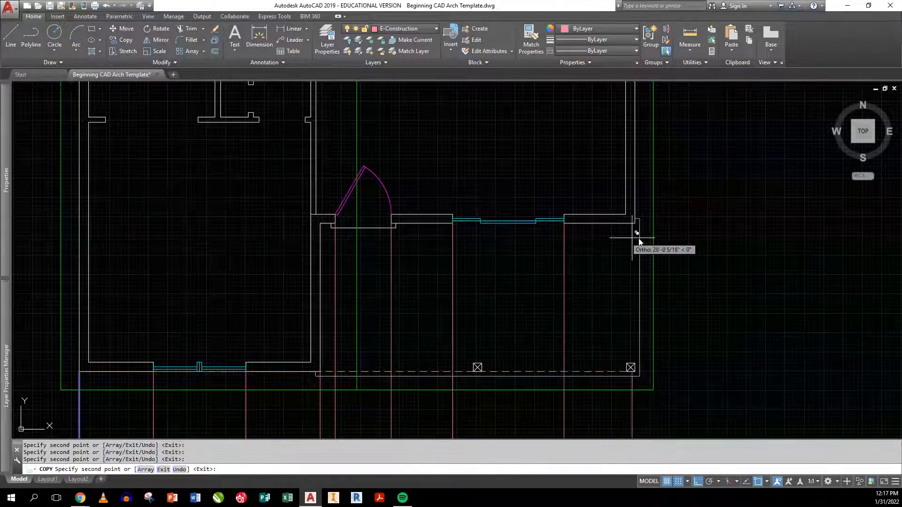
key(Return)
Assign the four vertical construction lines projected from the edges of both front windows to the E-Windows layer.
middle_drag(591, 318, 565, 258)
scroll(563, 282, down, 2)
click(563, 335)
click(475, 333)
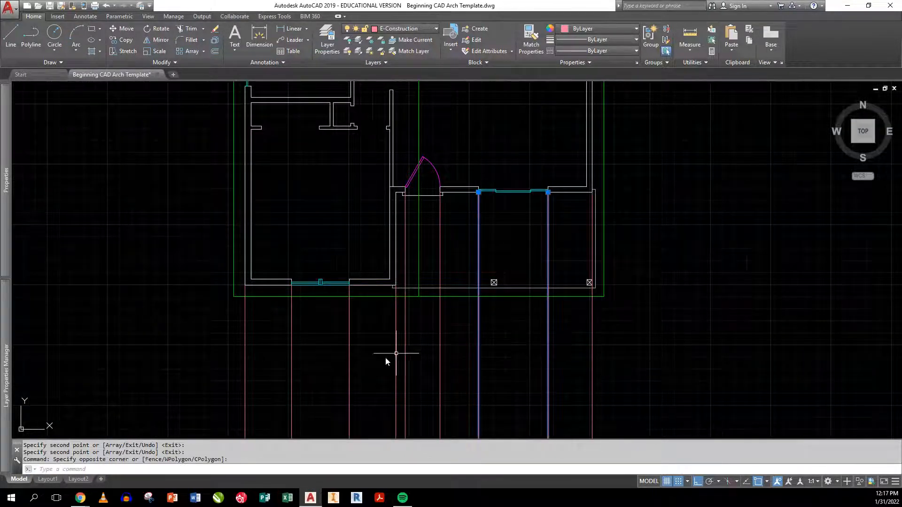
click(367, 362)
click(281, 342)
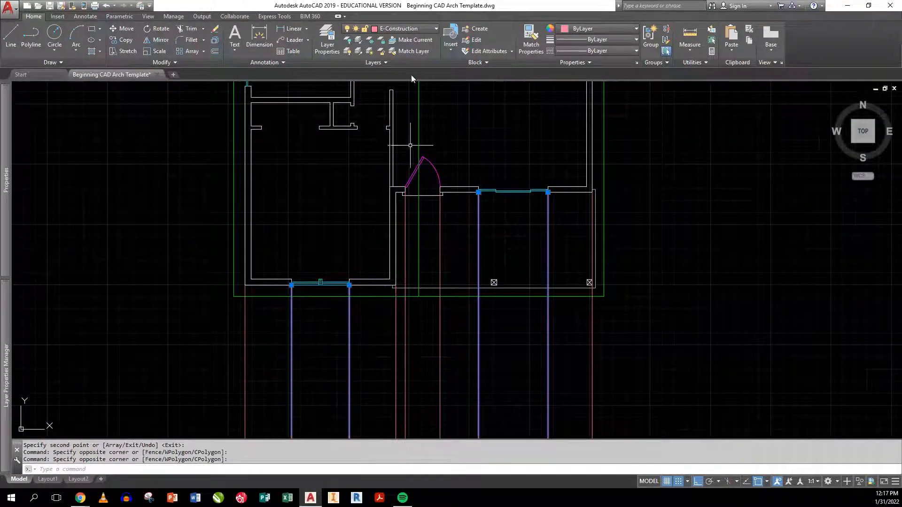
click(404, 30)
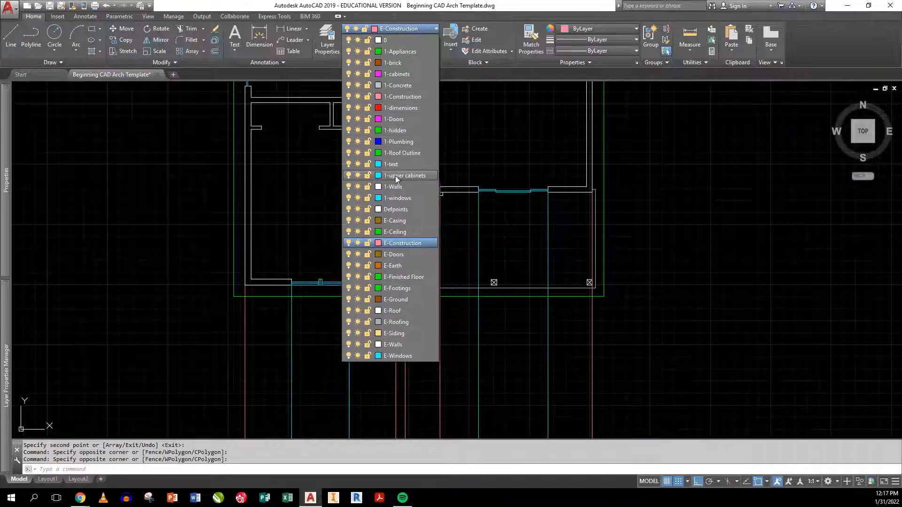
click(397, 353)
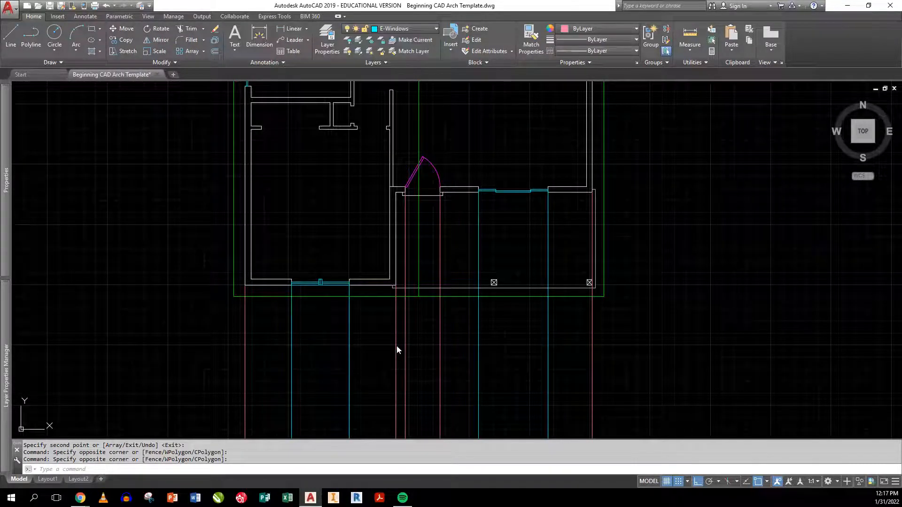
key(Escape)
key(Escape)
Assign the two vertical construction lines projected from the front door edges to the E-Doors layer.
click(446, 338)
click(401, 328)
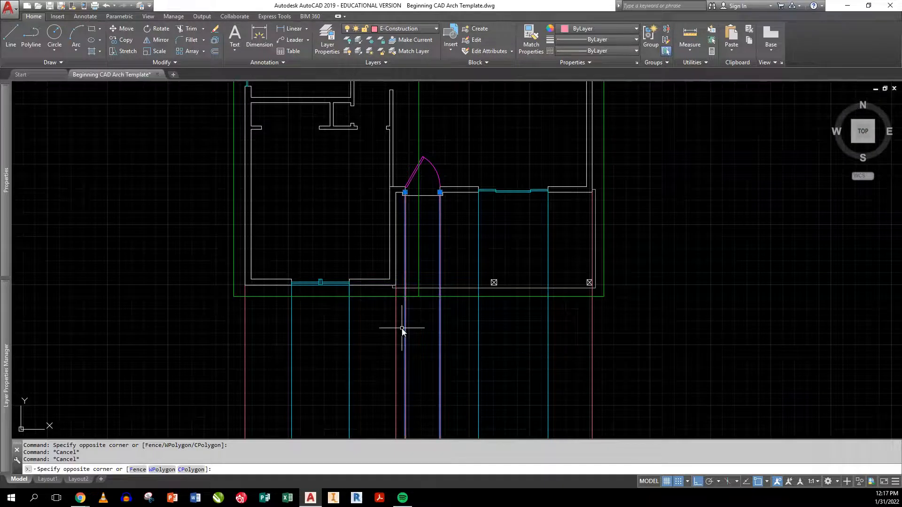
click(411, 29)
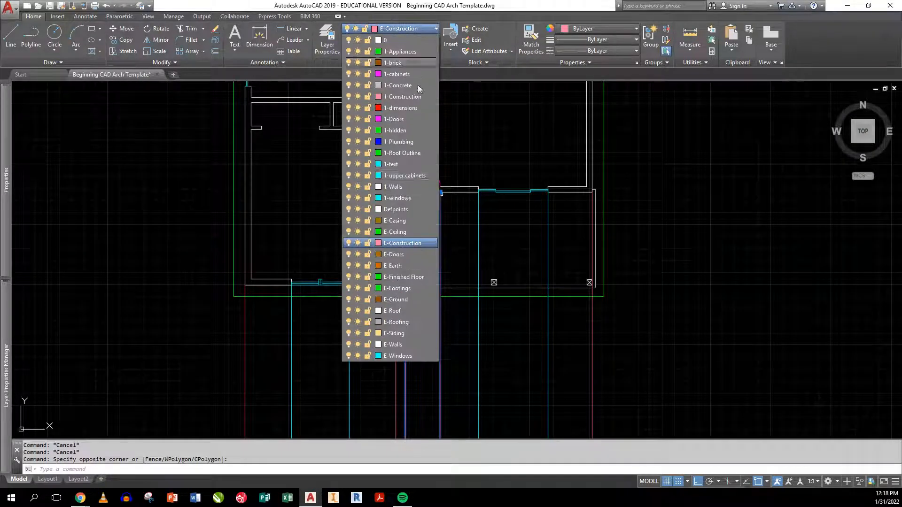
click(394, 256)
key(Escape)
key(Escape)
Assign the vertical lines at the left exterior corner, the inset wall corner and the right exterior corner to the E-Walls layer.
click(618, 338)
click(577, 342)
click(399, 356)
click(346, 361)
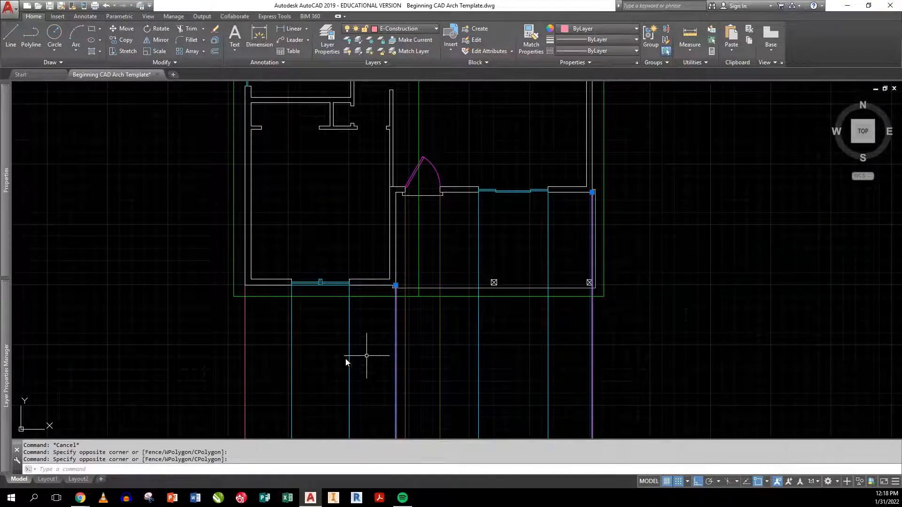
click(265, 371)
click(223, 376)
click(404, 29)
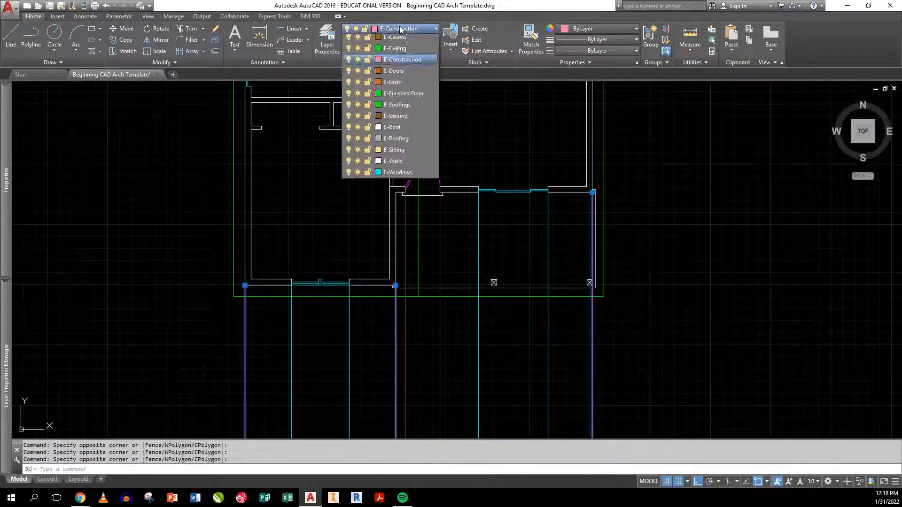
click(403, 344)
key(Escape)
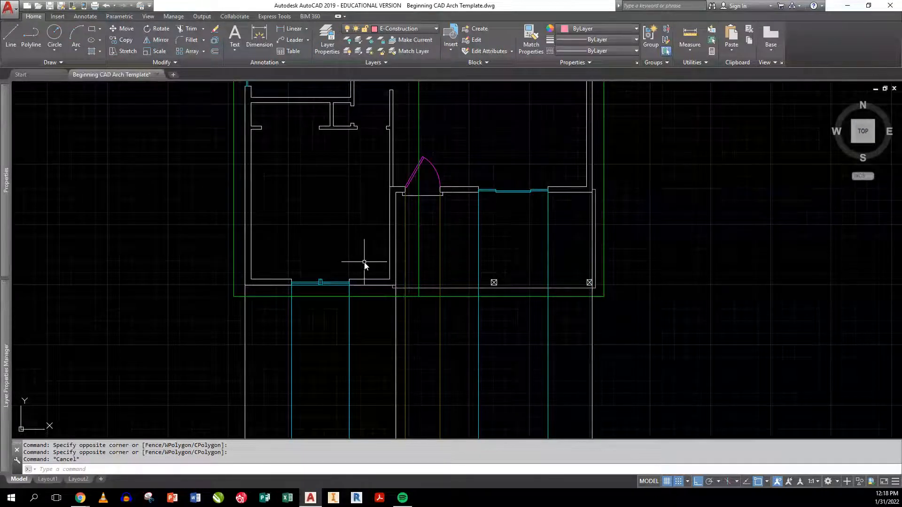
Copy the vertical line at the inset wall corner to the left and right front corners of the porch slab.
text(cp)
key(Return)
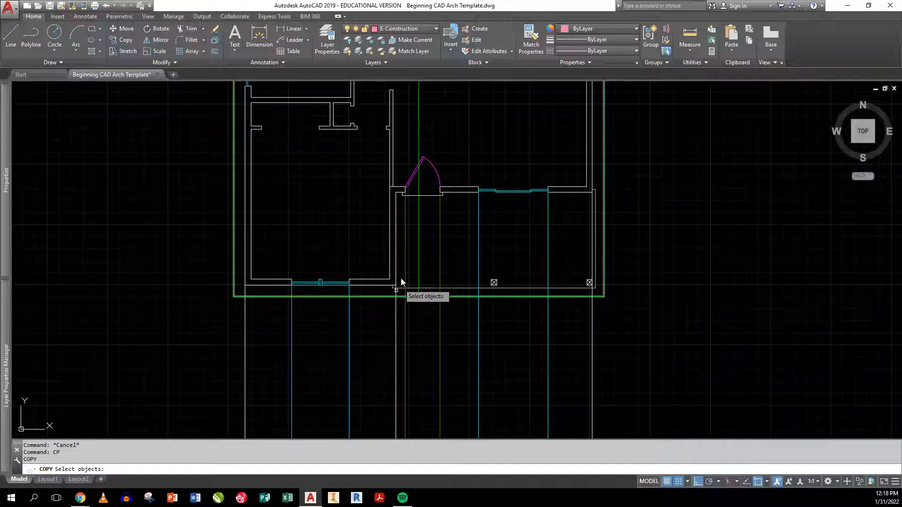
click(395, 307)
key(Return)
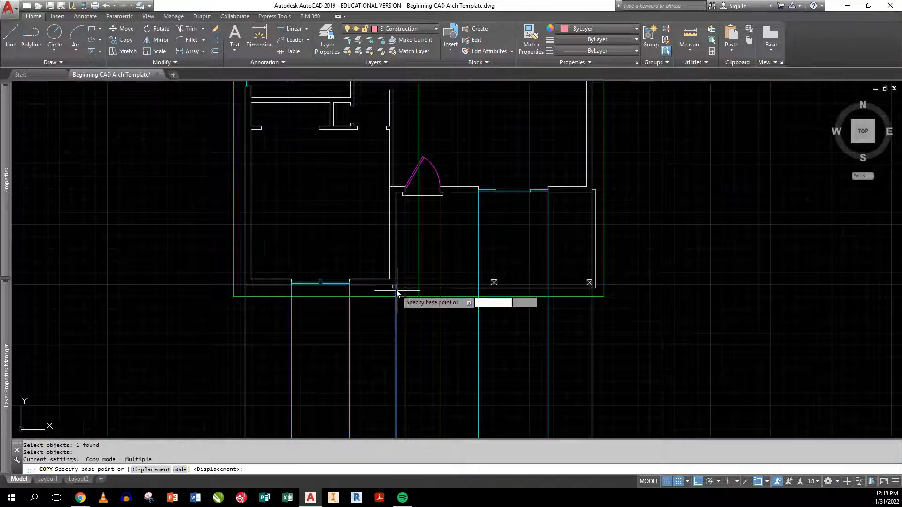
scroll(397, 293, up, 5)
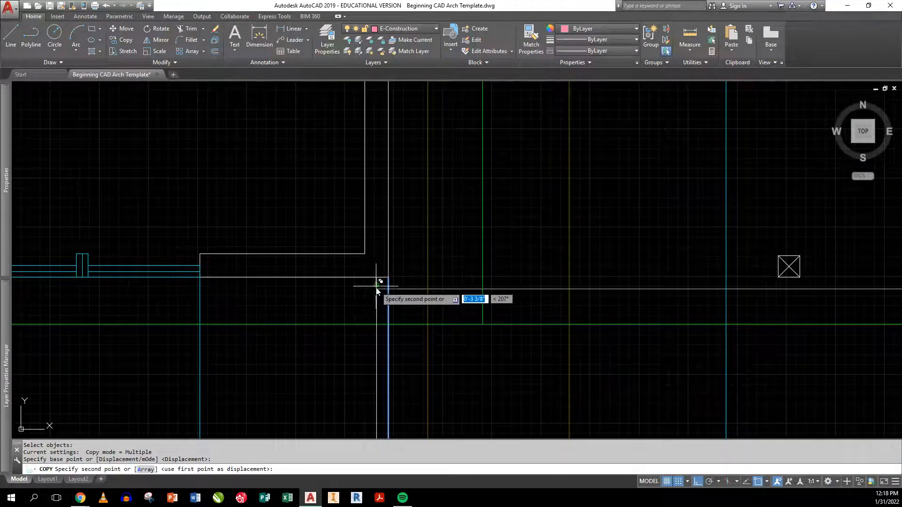
click(388, 279)
scroll(398, 286, down, 5)
scroll(447, 255, down, 3)
scroll(515, 237, up, 5)
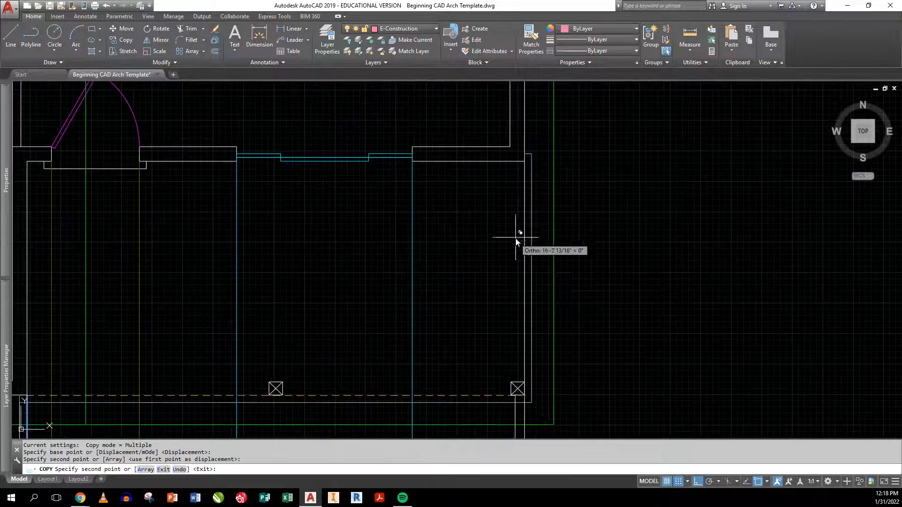
click(531, 403)
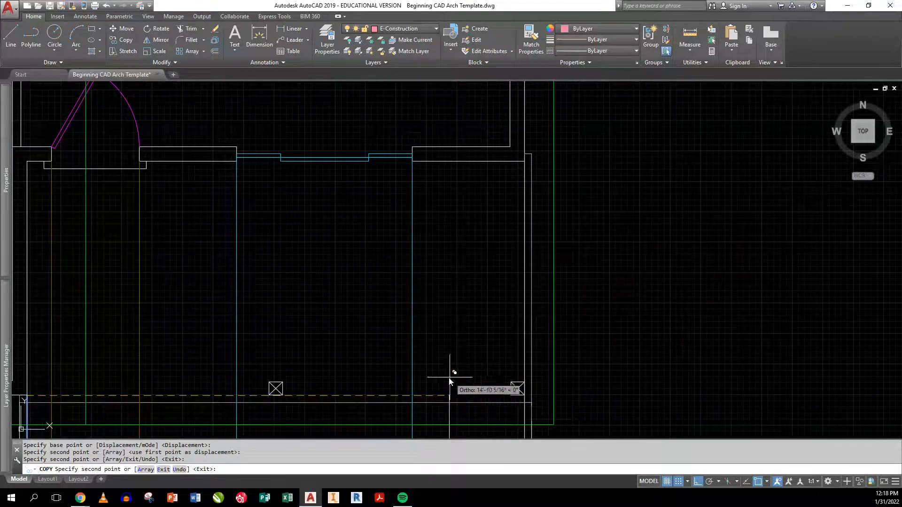
Continue copying the vertical line to both sides of the left front window's center mullion and finish the copy.
scroll(459, 316, down, 4)
scroll(476, 268, up, 2)
scroll(475, 269, up, 5)
click(379, 239)
key(Return)
Select the copied mullion and porch slab lines together with the right exterior wall line and assign them to the E-Construction layer.
click(399, 262)
click(368, 255)
click(558, 298)
scroll(558, 298, down, 4)
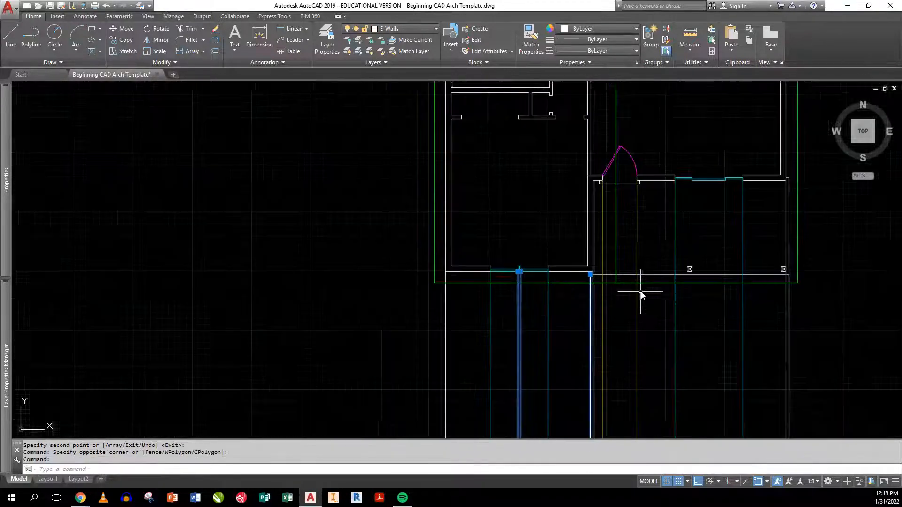
scroll(636, 295, up, 2)
scroll(636, 292, up, 2)
click(618, 292)
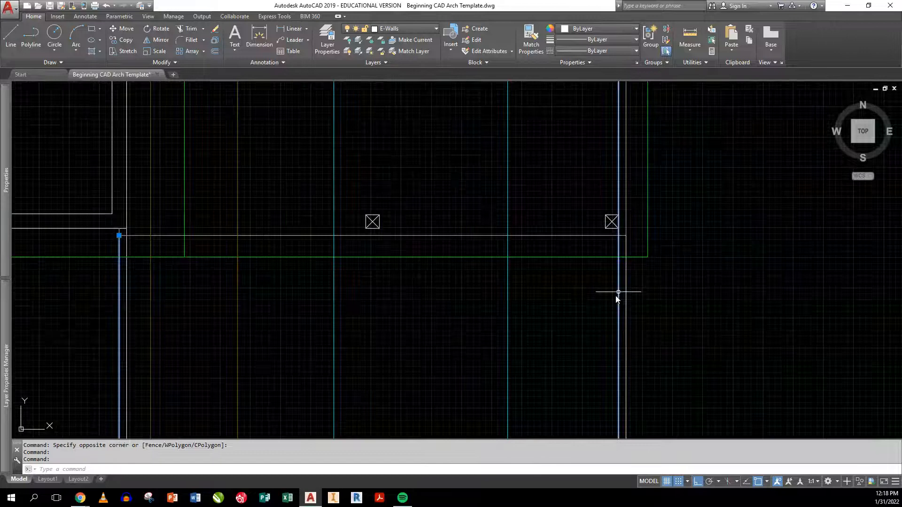
scroll(591, 314, down, 4)
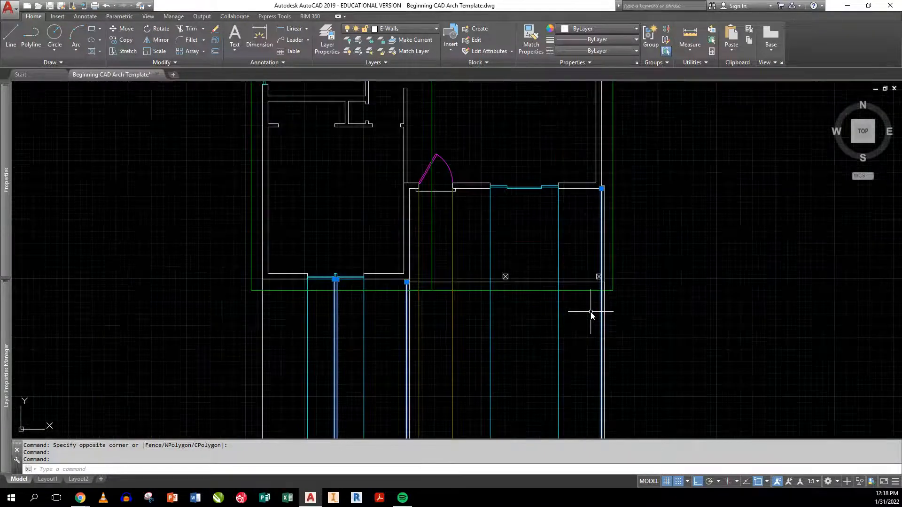
scroll(607, 315, up, 4)
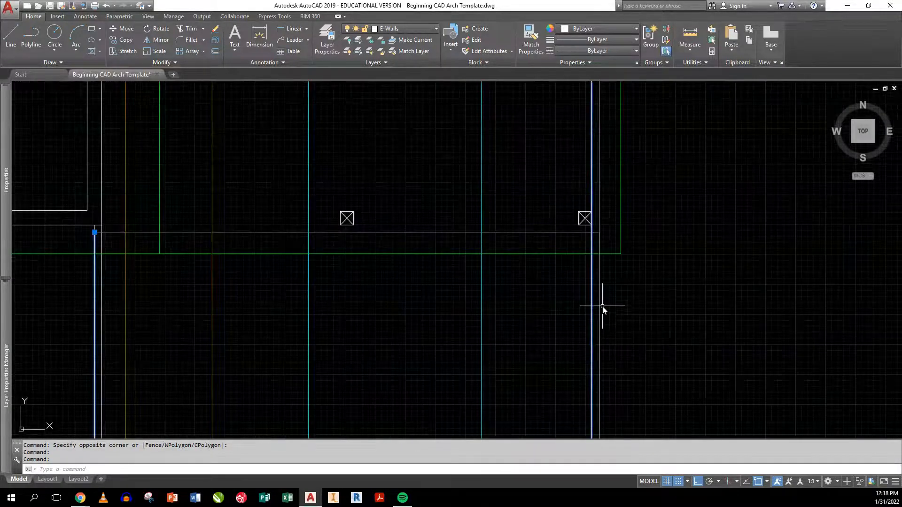
click(601, 306)
click(596, 306)
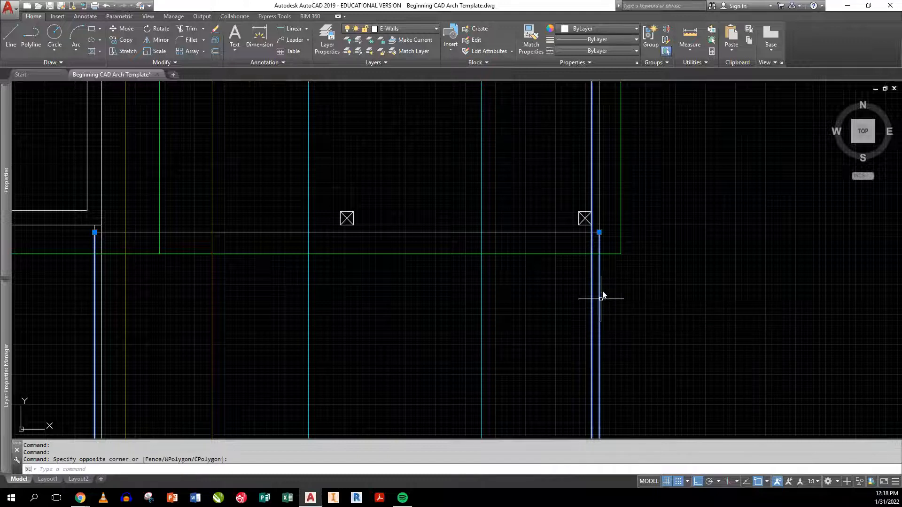
click(402, 28)
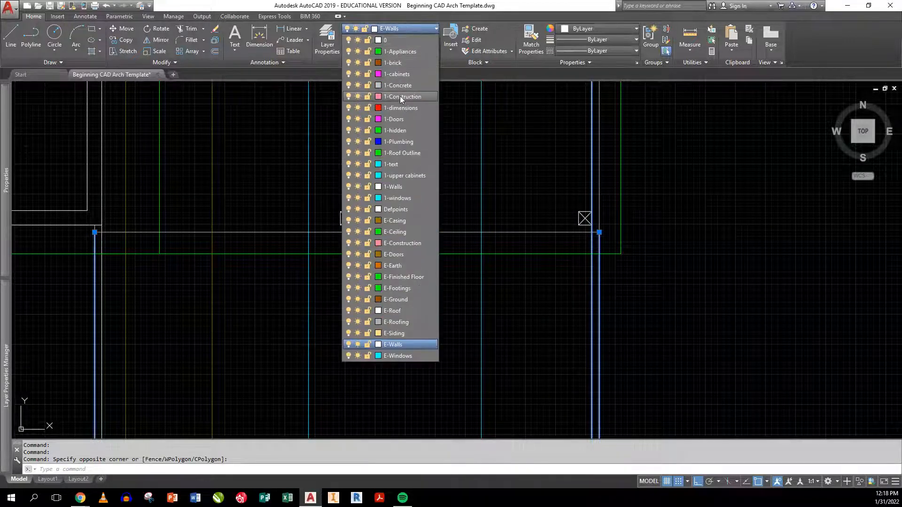
click(401, 244)
key(Escape)
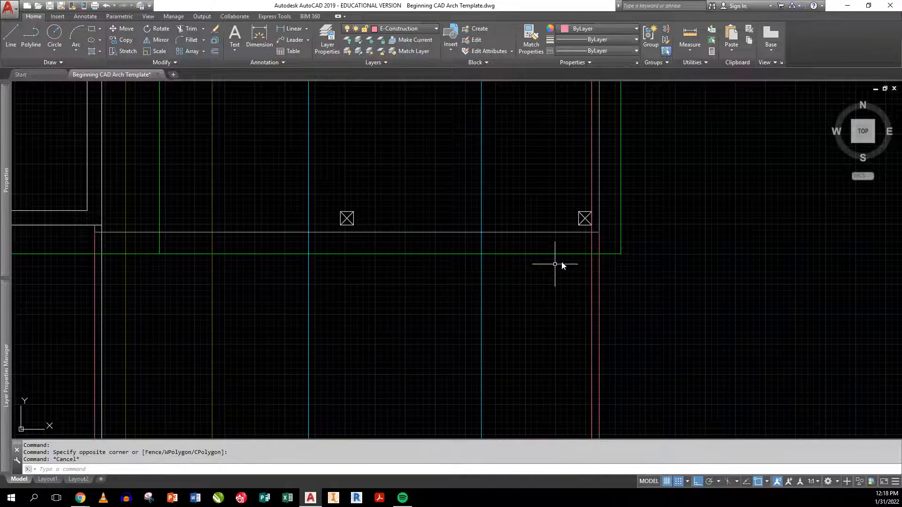
Return the vertical line at the right exterior wall corner to the E-Walls layer.
click(593, 257)
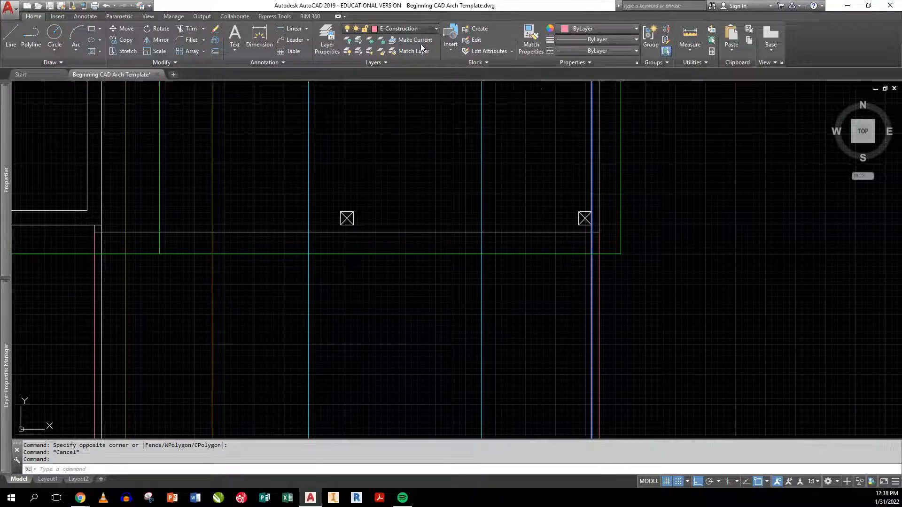
click(404, 29)
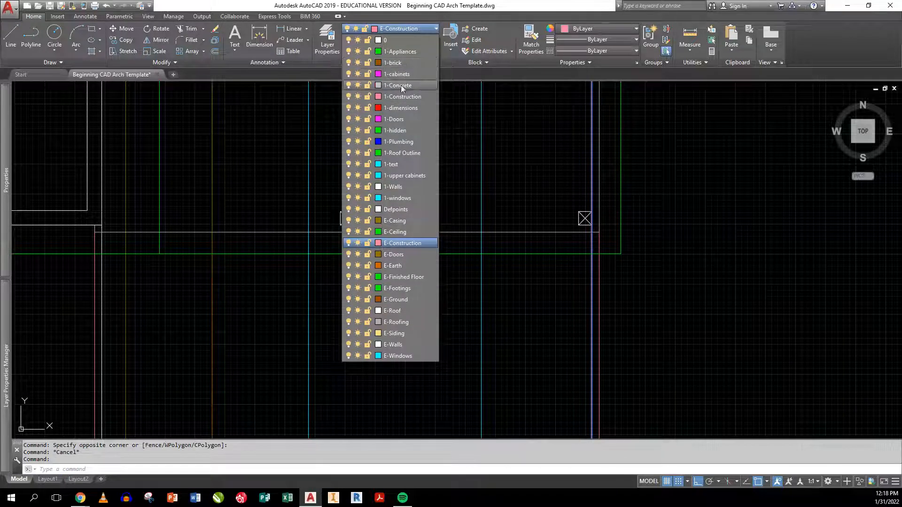
click(393, 344)
key(Escape)
scroll(495, 274, down, 4)
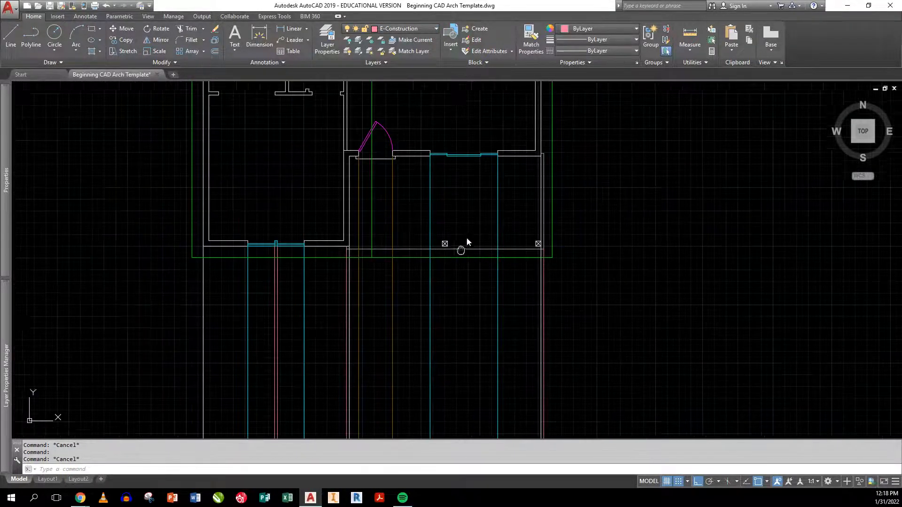
scroll(282, 222, up, 2)
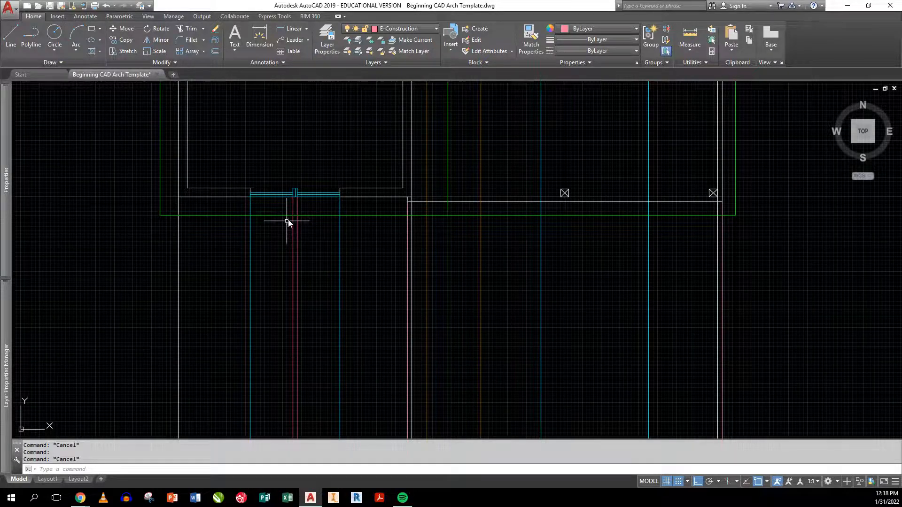
text(cp)
key(Return)
click(310, 232)
click(297, 231)
key(Escape)
Copy the window mullion's right construction line to both edges of the middle porch post and the left edge of the right post.
key(Return)
click(298, 226)
click(298, 204)
key(Return)
click(297, 199)
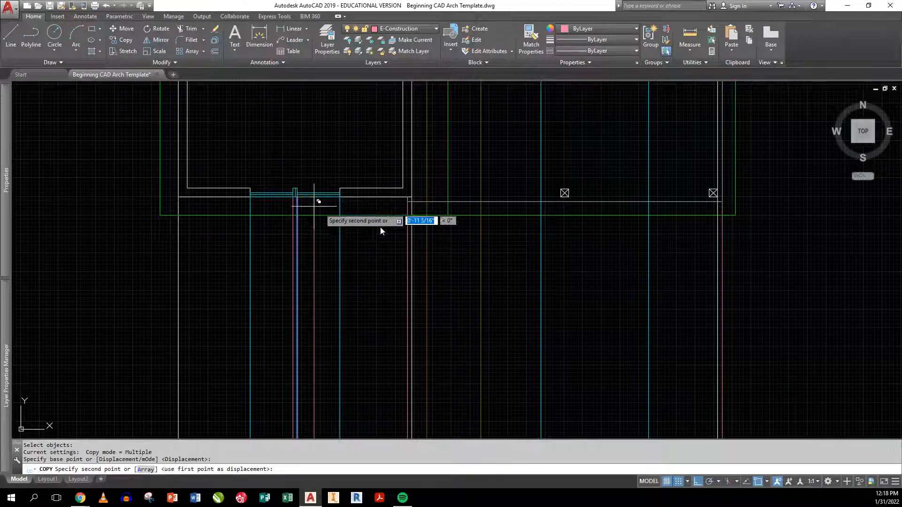
scroll(379, 227, up, 2)
click(643, 162)
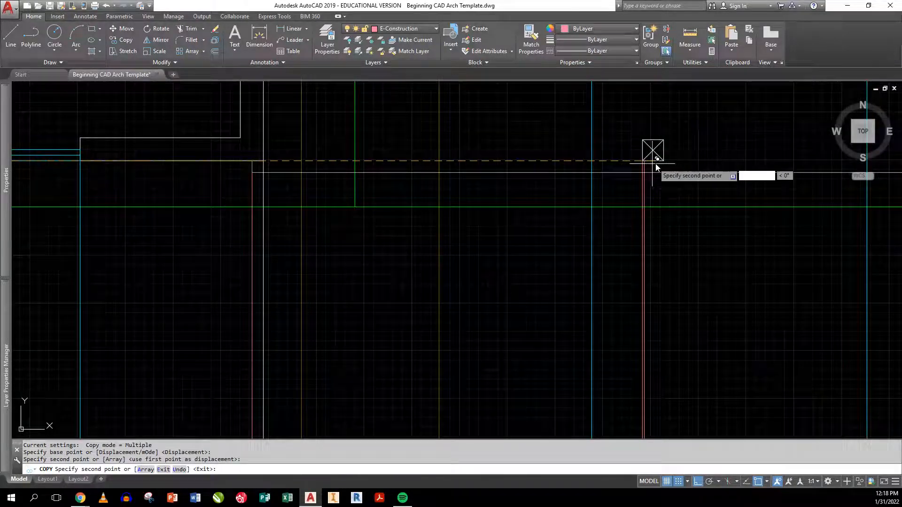
click(664, 163)
middle_drag(761, 195, 435, 262)
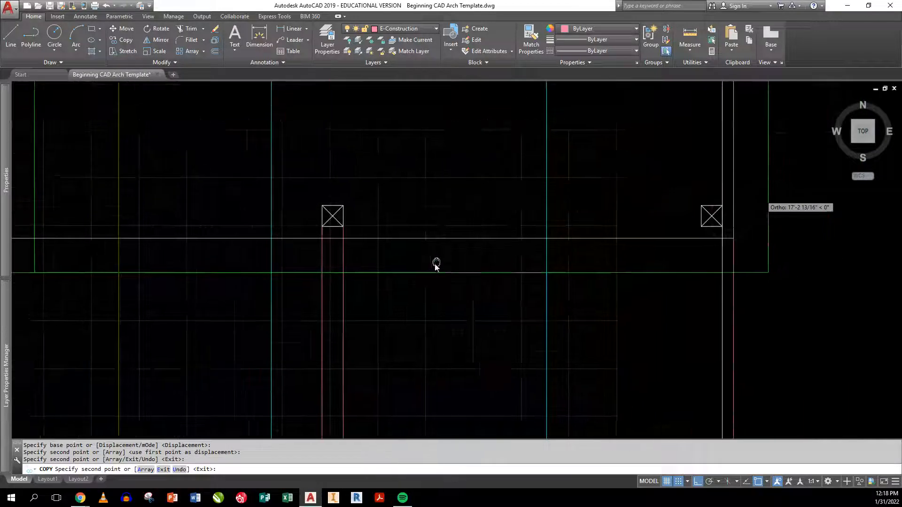
click(697, 229)
key(Return)
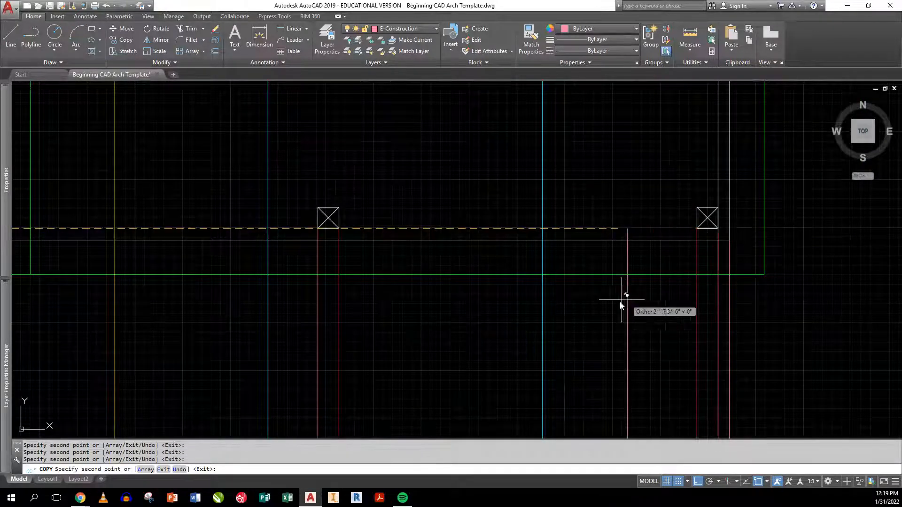
Trim all vertical projection lines below the E-Ground line.
scroll(546, 300, down, 5)
scroll(547, 300, down, 5)
mouse_move(530, 348)
middle_down()
mouse_move(498, 195)
mouse_move(522, 290)
middle_up()
mouse_move(468, 328)
middle_down()
mouse_move(482, 368)
mouse_move(548, 375)
middle_up()
key(Escape)
key(Escape)
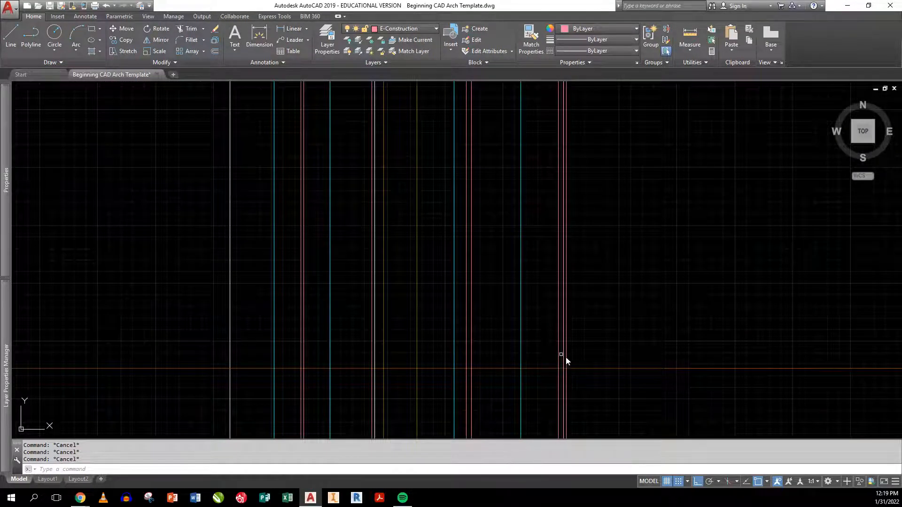
text(tr)
key(Return)
key(Return)
click(600, 395)
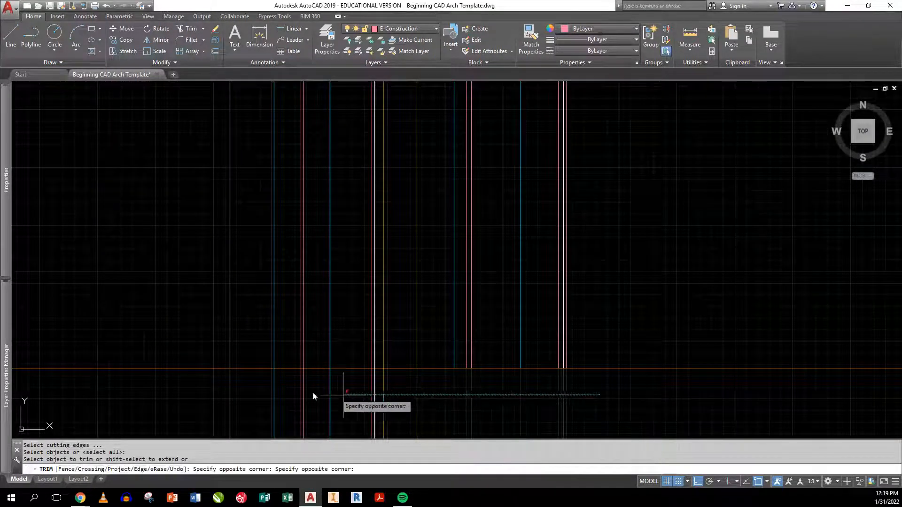
click(216, 382)
scroll(310, 373, down, 2)
scroll(307, 371, up, 2)
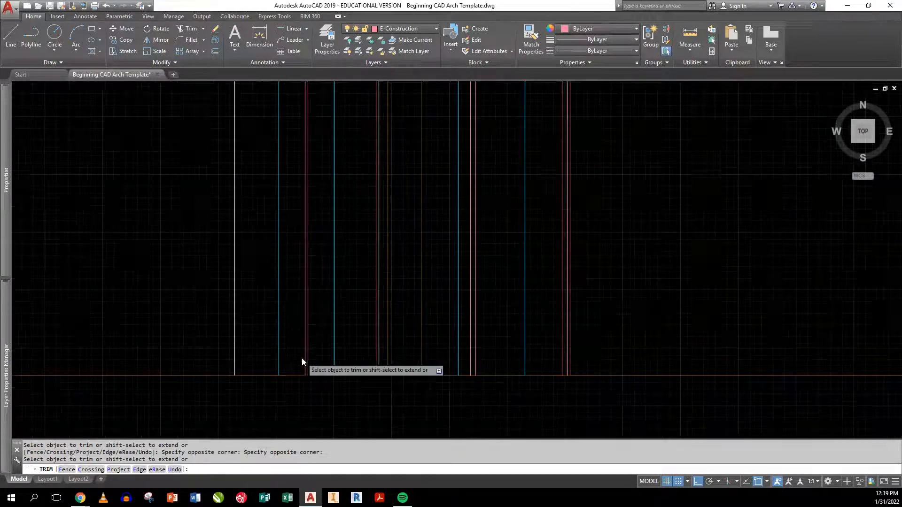
key(Escape)
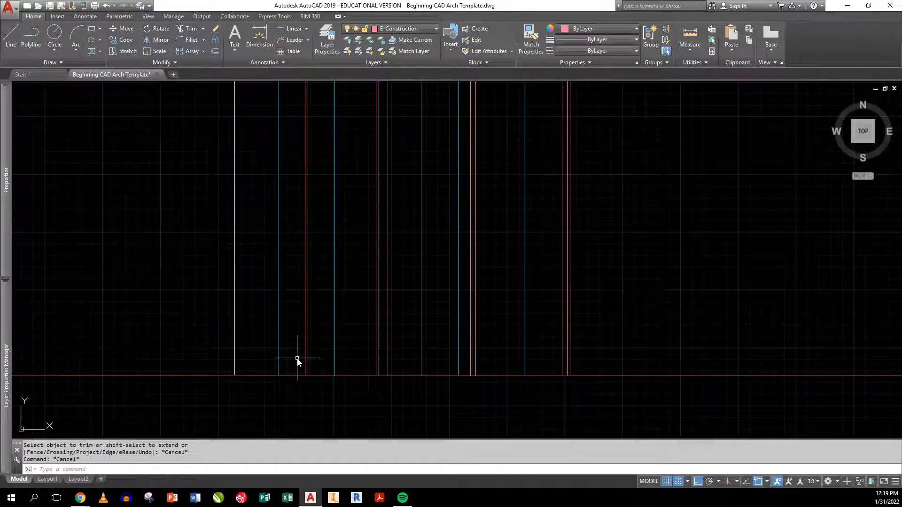
Offset the E-Ground line upward by 24 inches.
text(o)
key(Return)
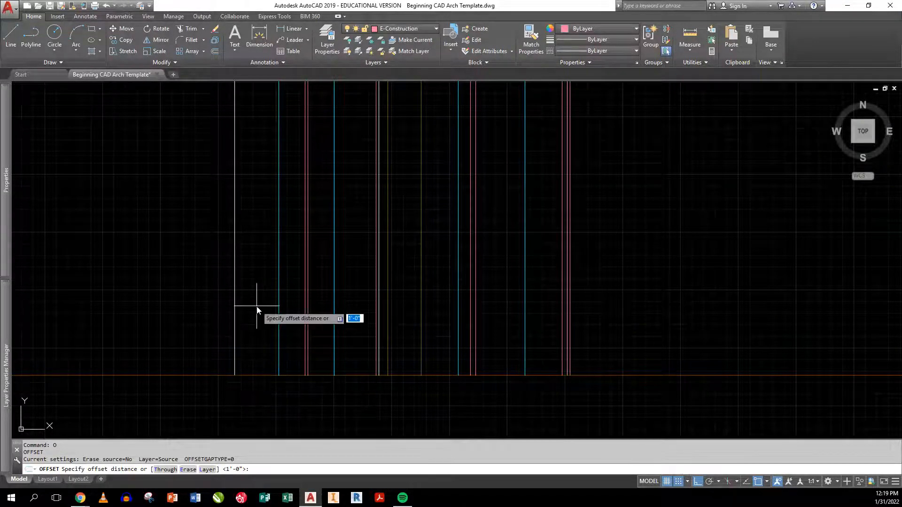
text(24)
key(Return)
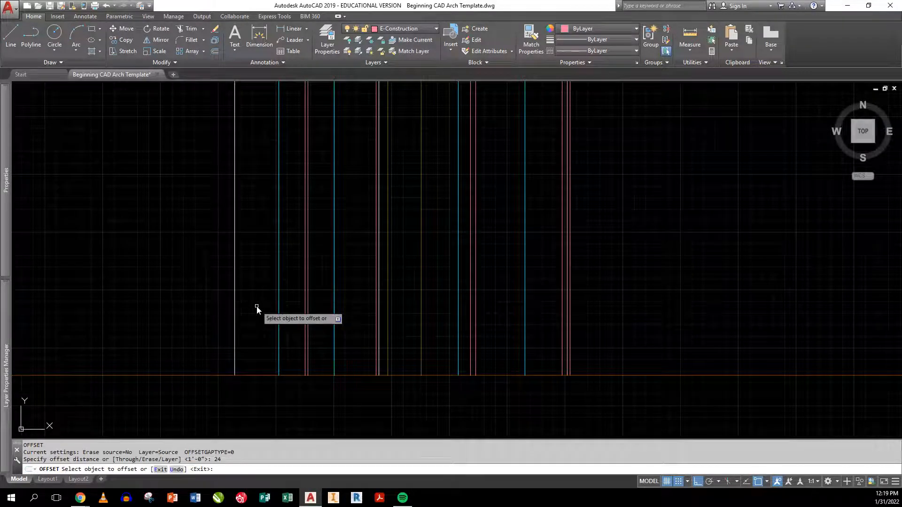
click(258, 375)
click(260, 336)
key(Return)
Trim both ends of the raised offset line back to the outermost vertical projection lines.
text(tr)
key(Return)
click(226, 362)
click(208, 334)
click(630, 367)
click(594, 339)
key(Return)
Assign the trimmed horizontal line above the ground line to the E-Walls layer.
click(545, 350)
click(545, 355)
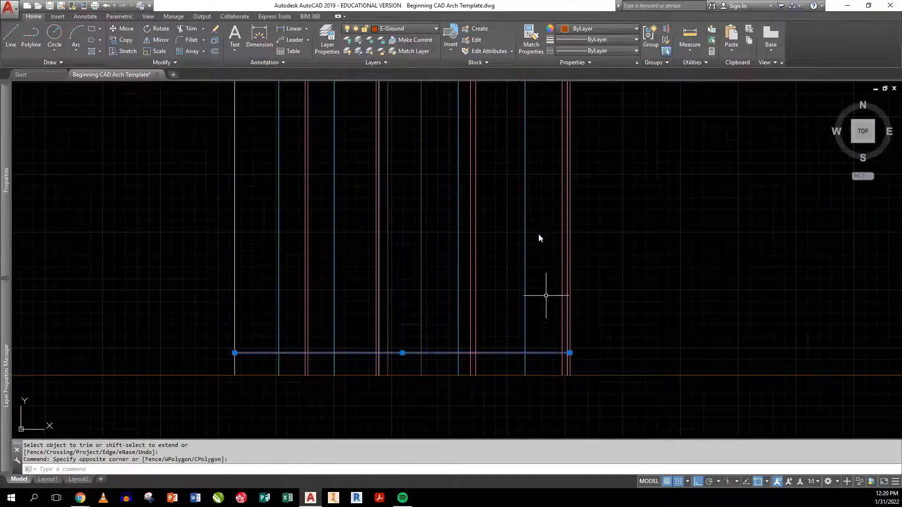
click(407, 28)
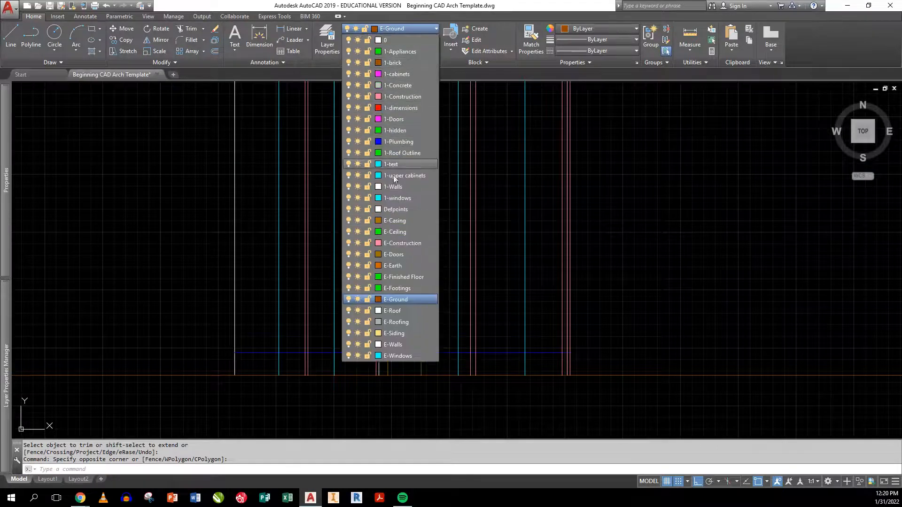
click(398, 343)
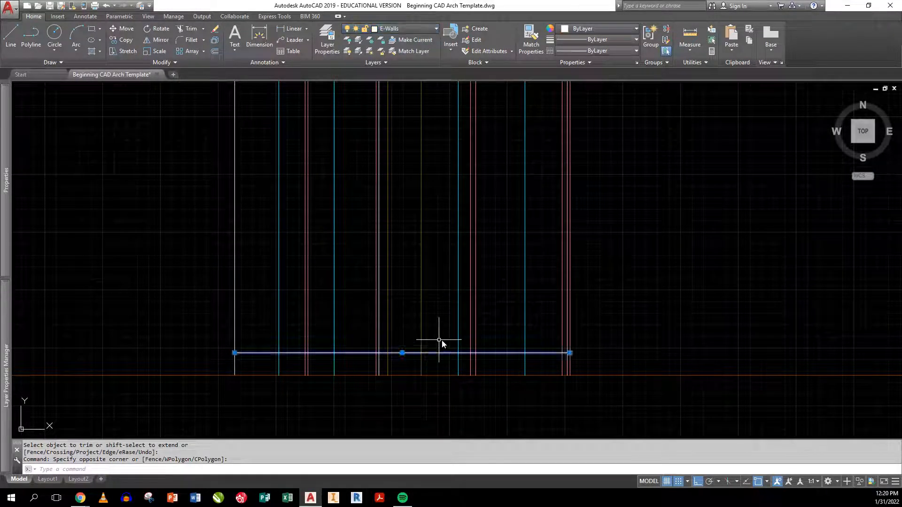
key(Escape)
Offset the E-Ground line downward by 24 inches.
middle_drag(356, 379, 350, 324)
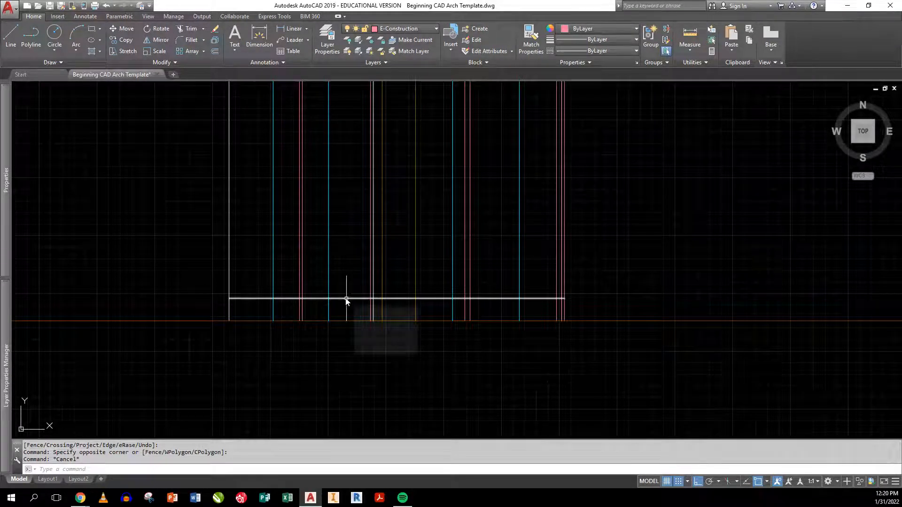
text(o)
key(Return)
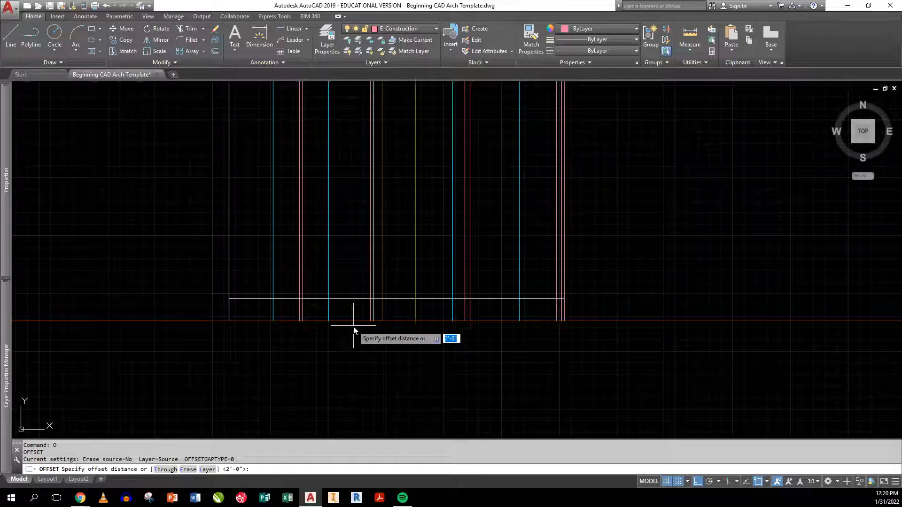
key(Return)
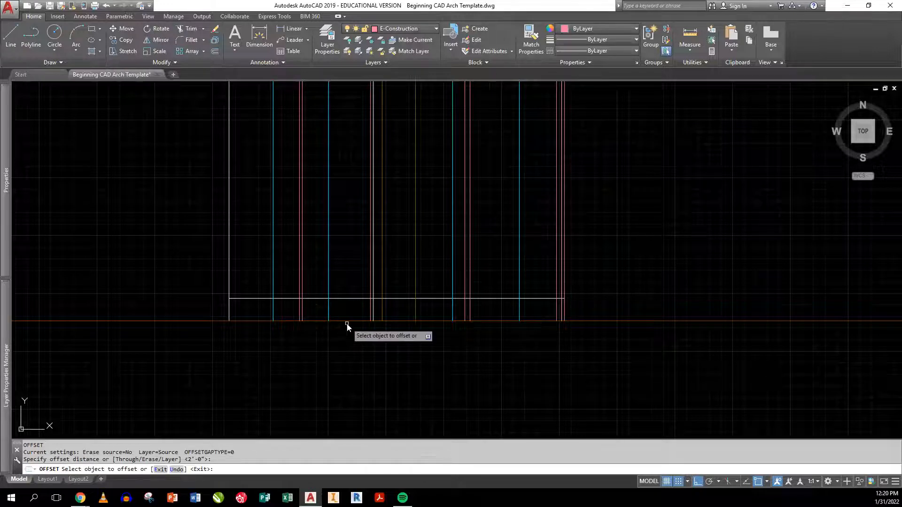
click(348, 322)
click(351, 347)
key(Return)
Assign the offset line below ground to the E-Footings layer and make that layer current.
click(355, 358)
click(343, 342)
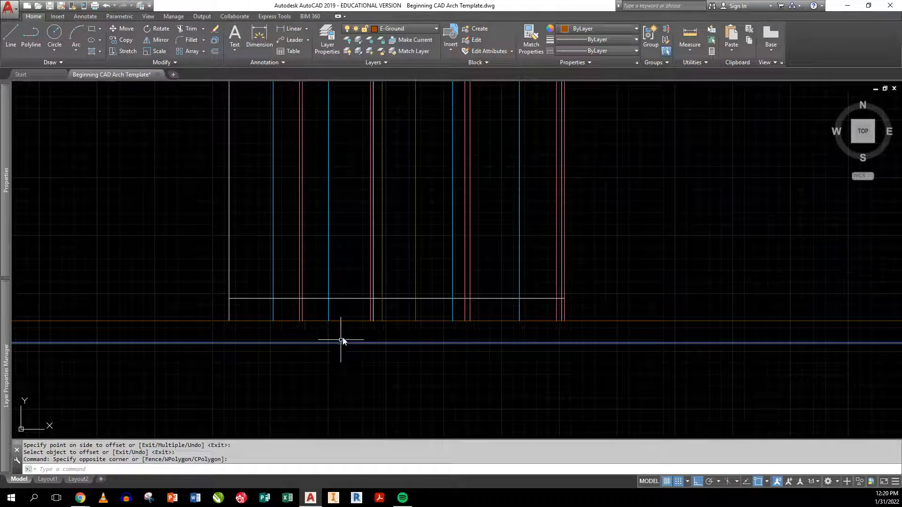
click(385, 30)
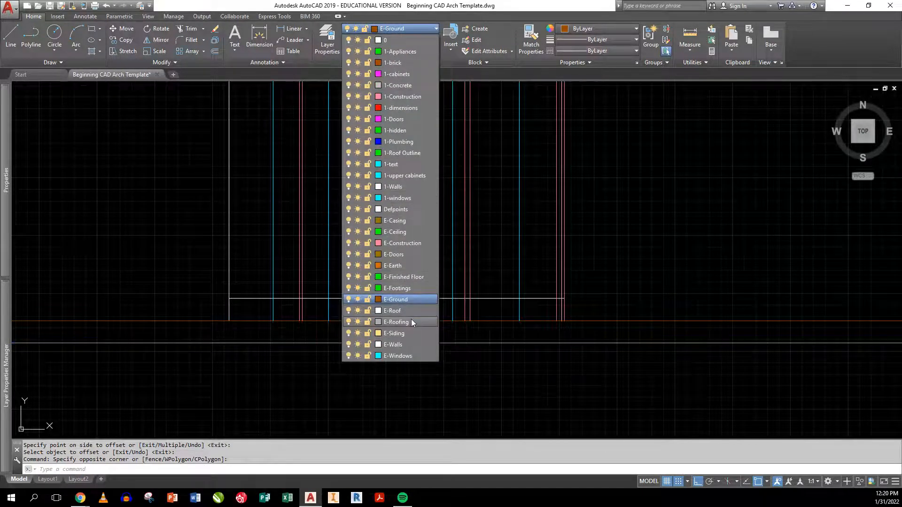
click(399, 288)
key(Escape)
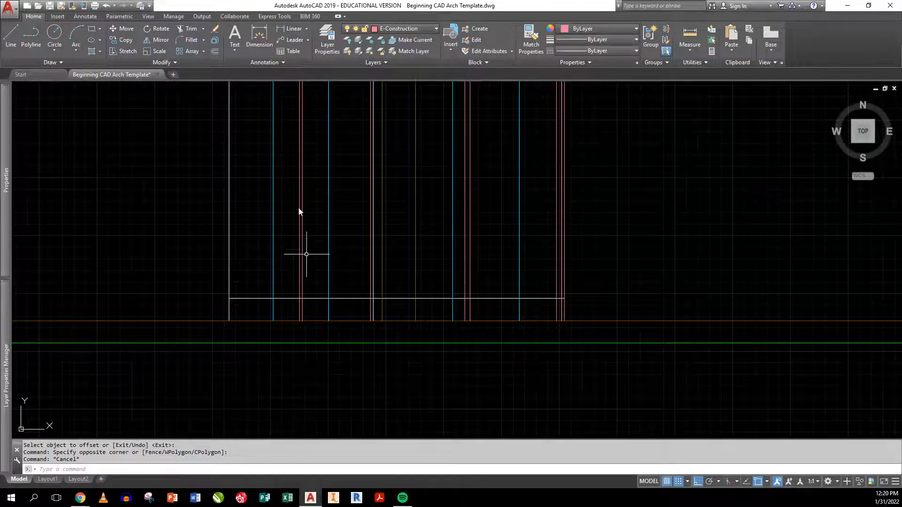
click(412, 40)
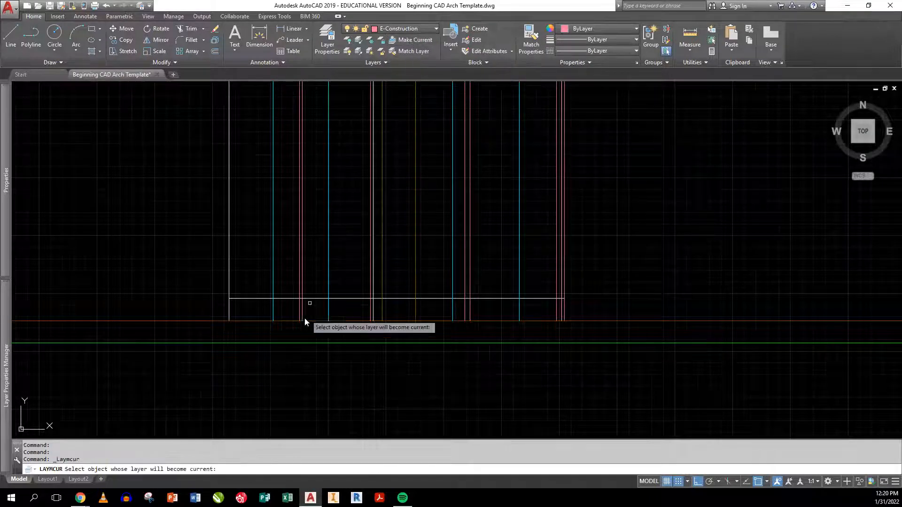
click(301, 344)
key(Escape)
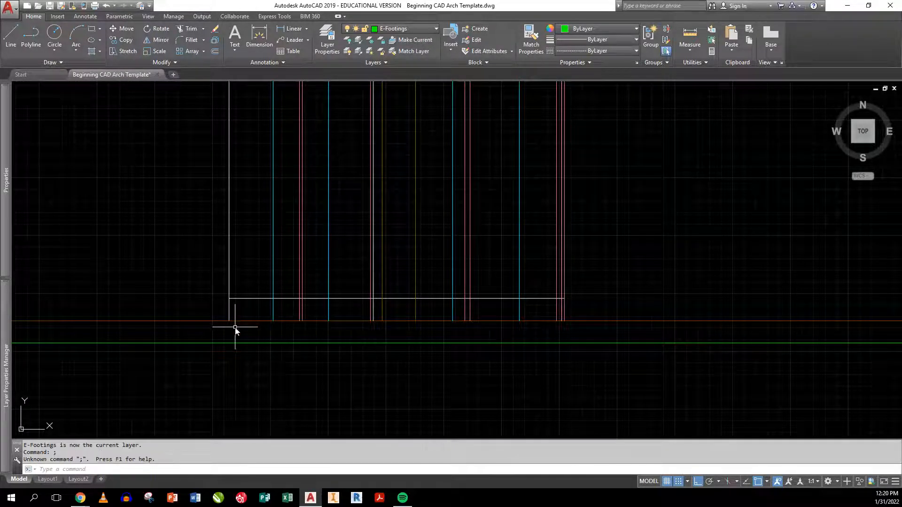
Draw vertical foundation lines from the ground line down to the footing line at the left exterior wall and the middle wall.
text(L)
key(Return)
click(229, 321)
click(229, 342)
key(Return)
key(Return)
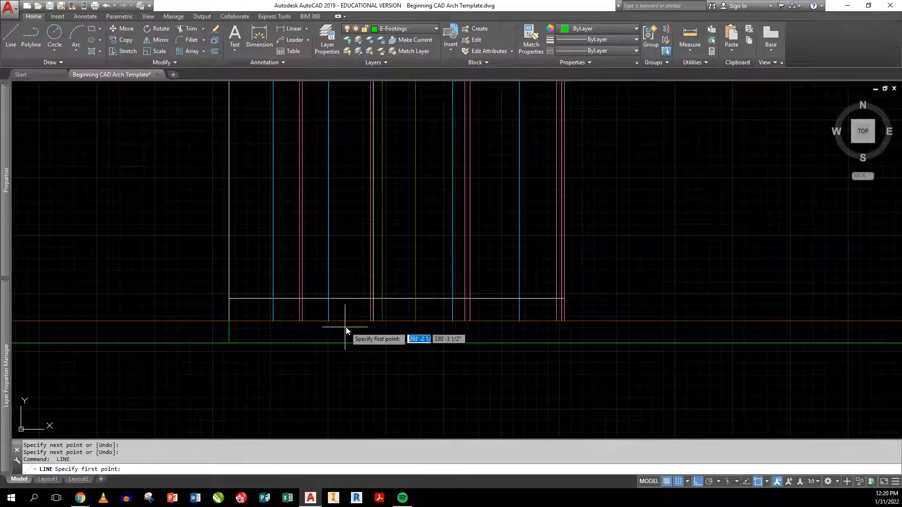
click(373, 321)
click(373, 343)
key(Return)
Draw a vertical foundation line from the ground line to the footing line below the right exterior wall.
key(Return)
scroll(548, 323, up, 6)
click(521, 319)
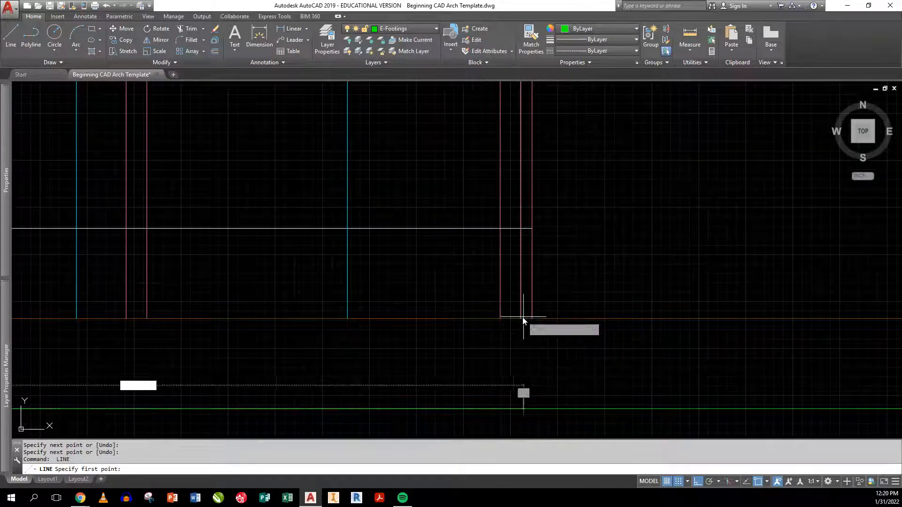
key(Escape)
key(Return)
click(521, 320)
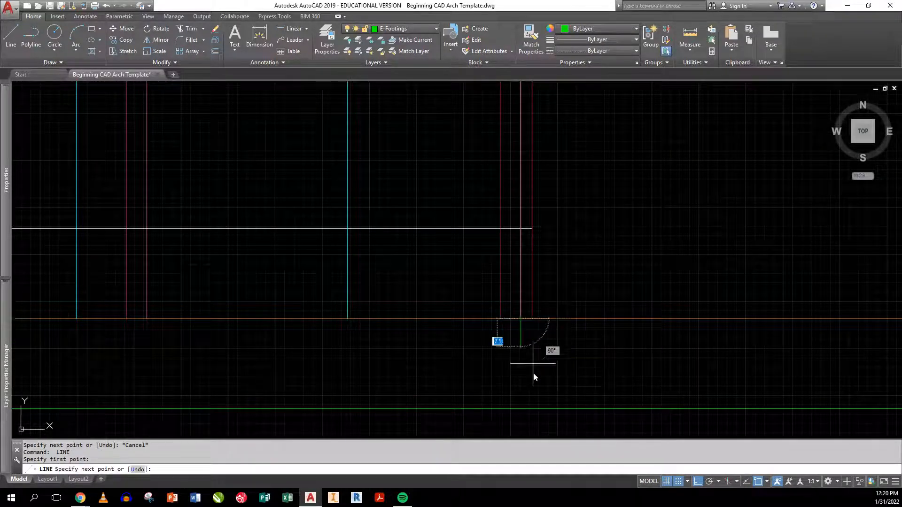
click(522, 408)
scroll(531, 392, down, 2)
scroll(532, 394, down, 2)
key(Return)
Trim the footing line's overhanging ends beyond the left and right foundation wall lines.
text(tr)
key(Return)
key(Return)
click(533, 364)
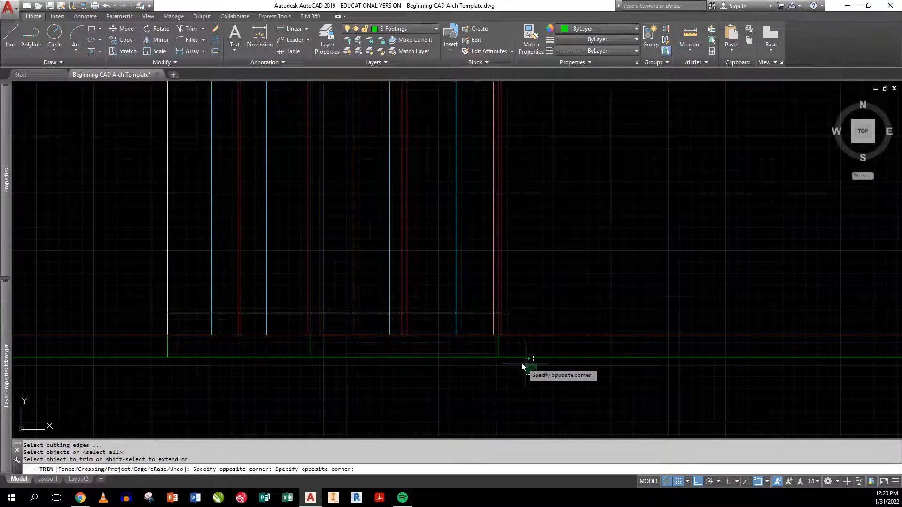
click(508, 354)
click(164, 368)
click(124, 349)
key(Return)
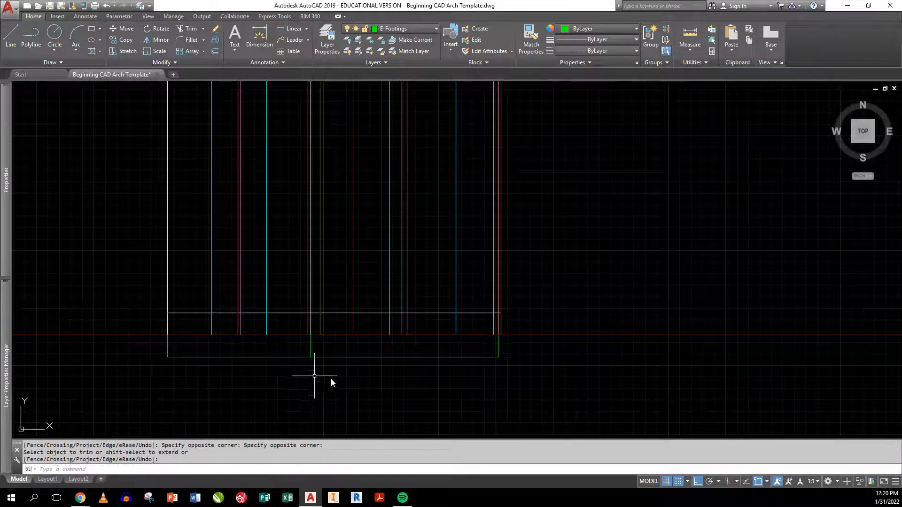
Trim the ground line's overhanging ends on both sides of the house.
key(Return)
key(Return)
click(531, 348)
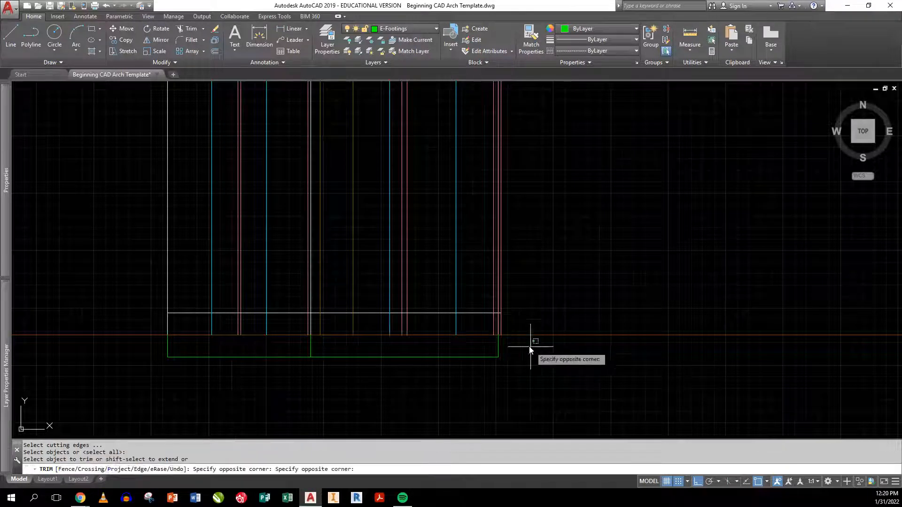
click(514, 322)
click(130, 343)
click(183, 336)
key(Return)
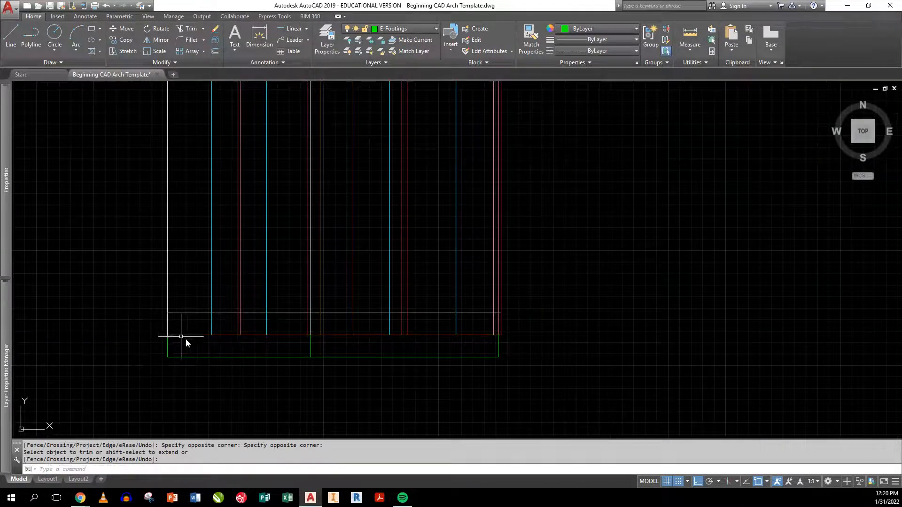
Offset the horizontal footing line downward by 10 inches.
scroll(197, 332, down, 2)
scroll(197, 332, down, 1)
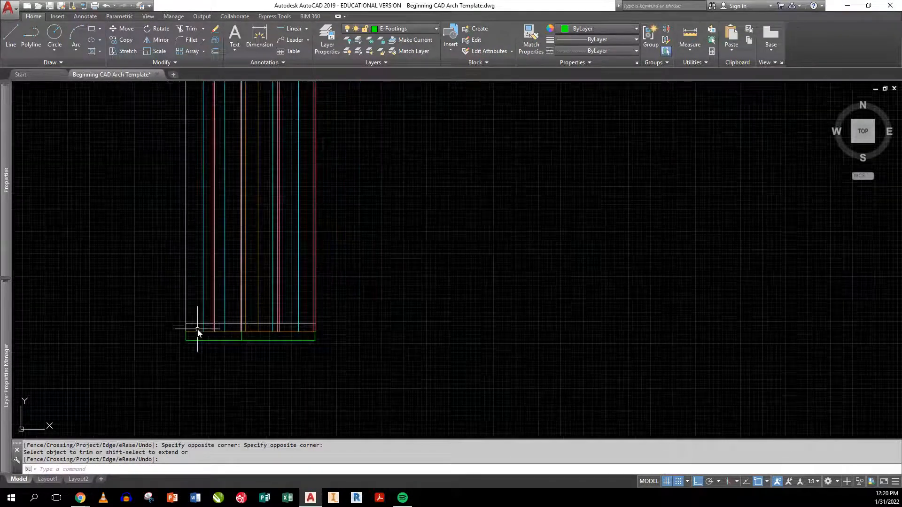
scroll(232, 358, up, 2)
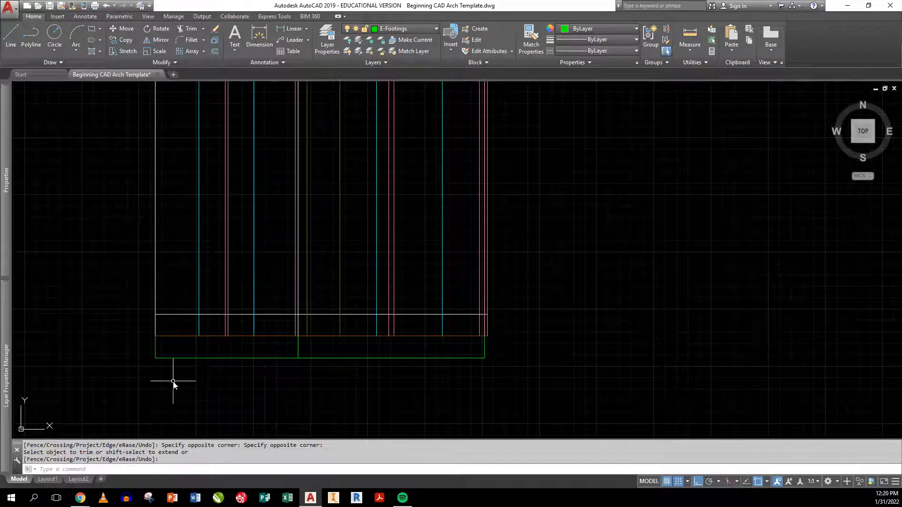
text(o)
key(Return)
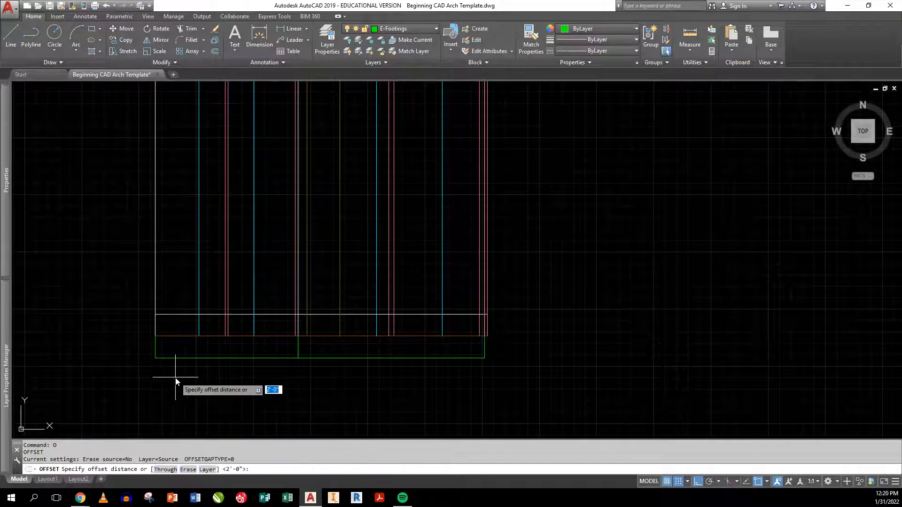
text(10)
key(Return)
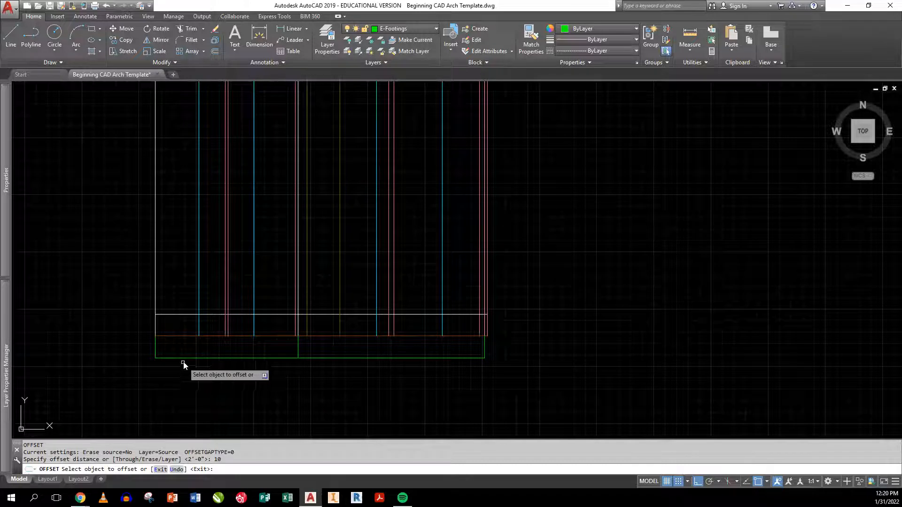
click(187, 359)
click(189, 376)
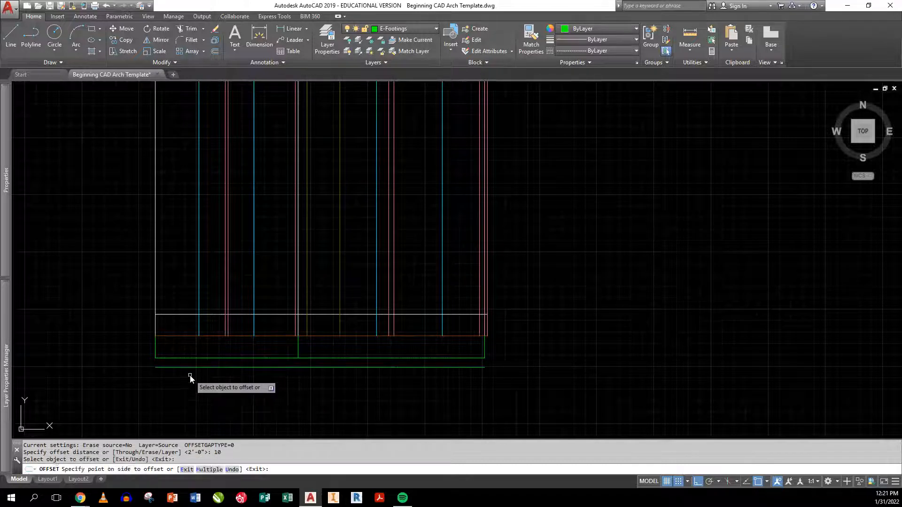
scroll(158, 353, up, 4)
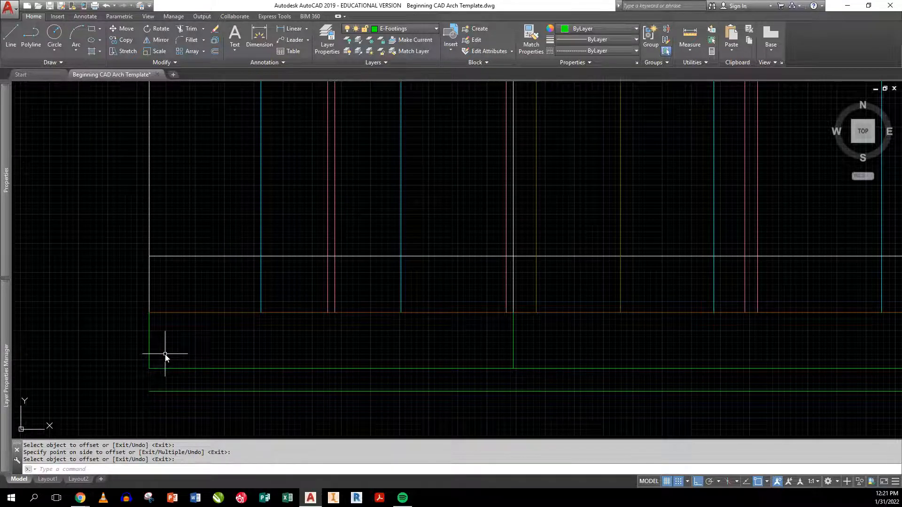
key(Escape)
Draw short vertical lines between the two horizontal footing lines below the left, middle and right foundation walls.
text(l)
key(Return)
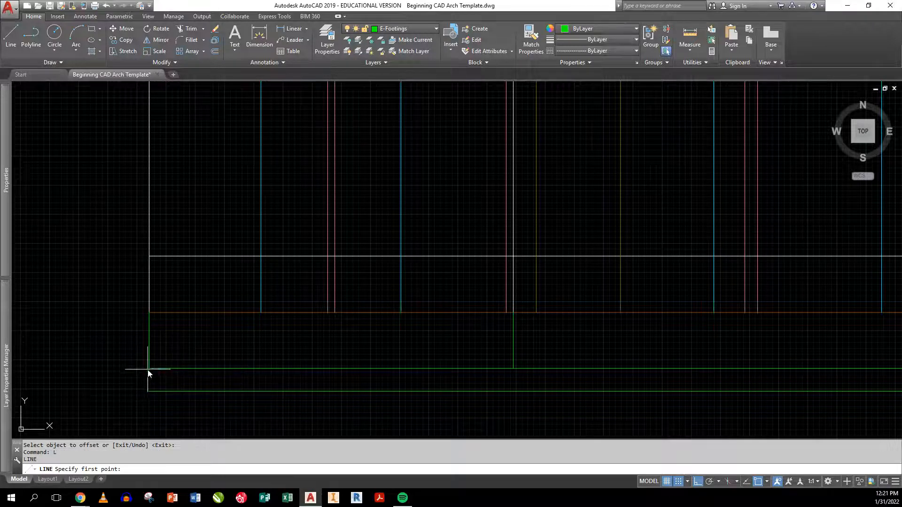
click(149, 369)
key(Return)
key(Return)
click(513, 369)
click(512, 391)
key(Return)
middle_drag(593, 412, 326, 386)
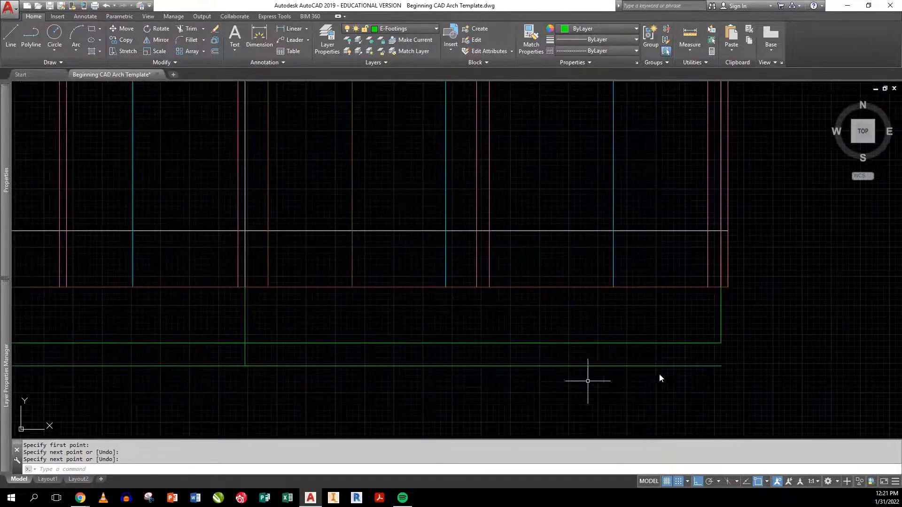
key(Return)
click(720, 344)
click(720, 366)
key(Return)
Move the middle and right short footing end lines 8 inches to the right.
text(m)
key(Return)
click(743, 353)
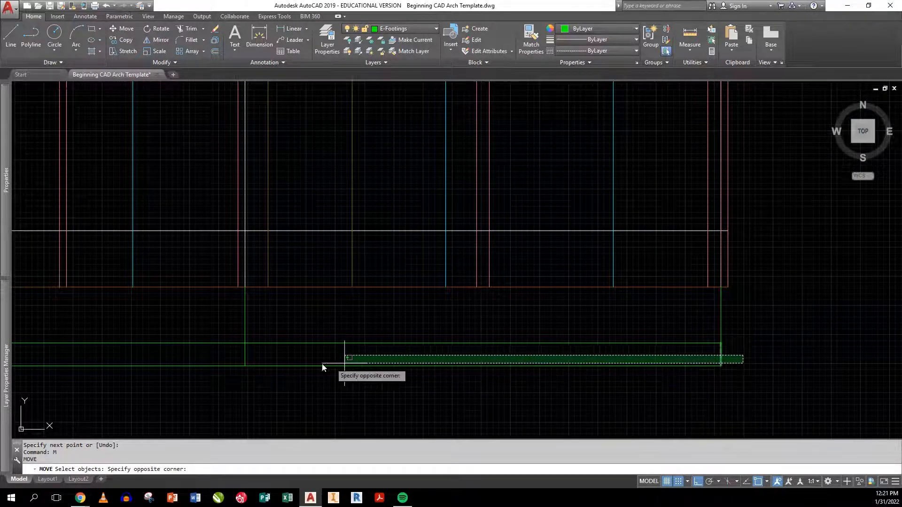
click(199, 357)
key(Return)
click(329, 352)
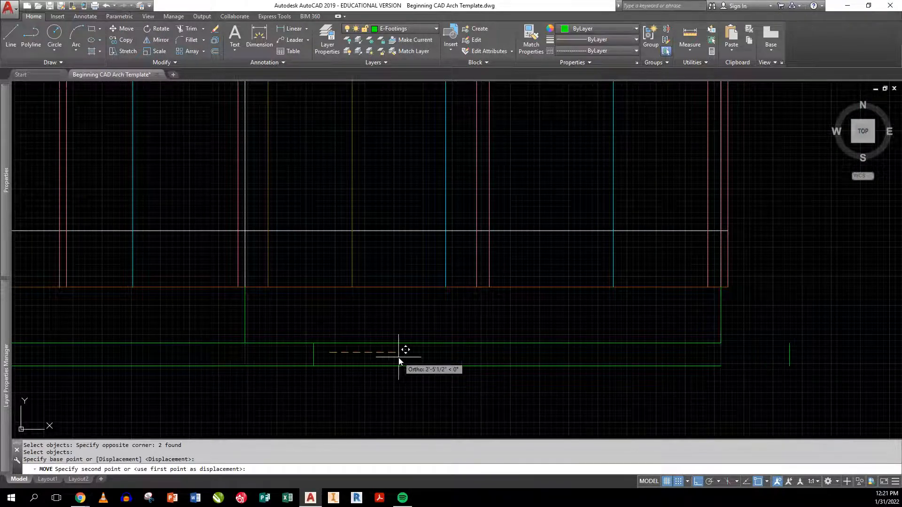
text(8)
key(Return)
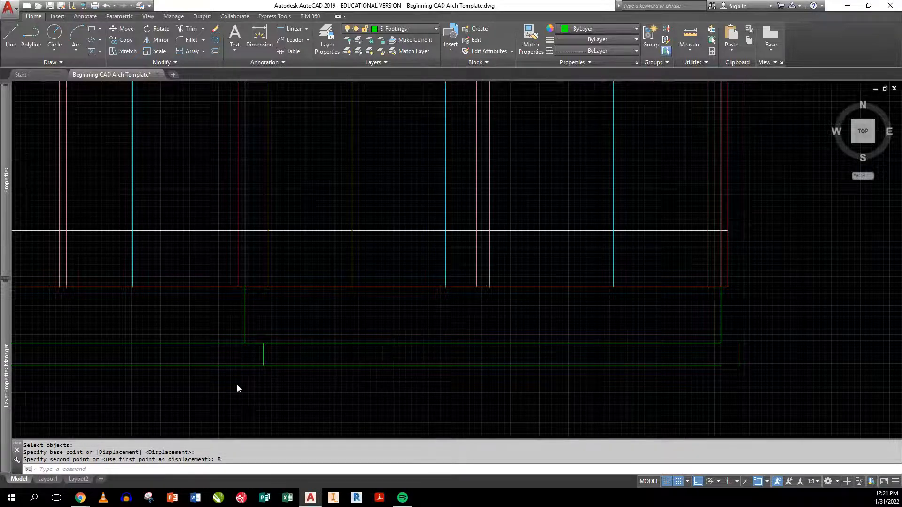
Move the left short footing end line 8 inches to the left.
scroll(395, 365, down, 3)
key(Return)
scroll(226, 357, up, 2)
click(234, 354)
key(Return)
click(222, 354)
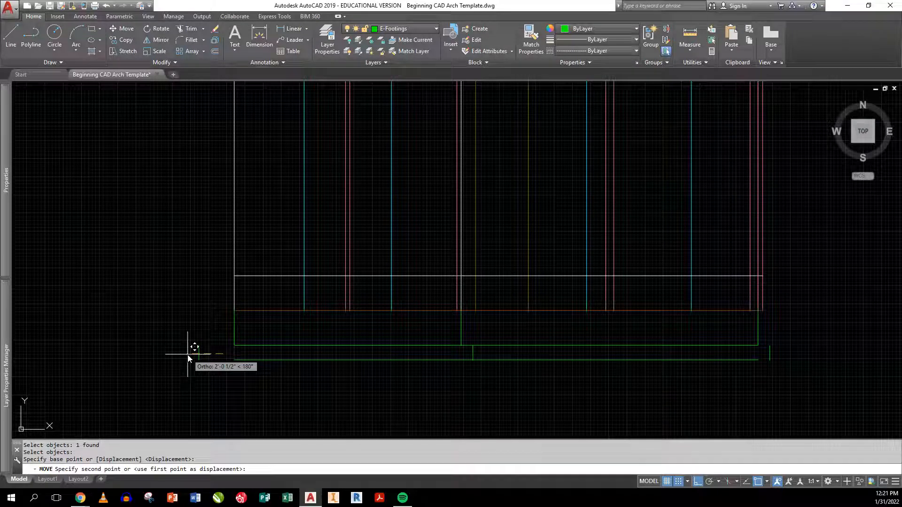
text(8)
key(Return)
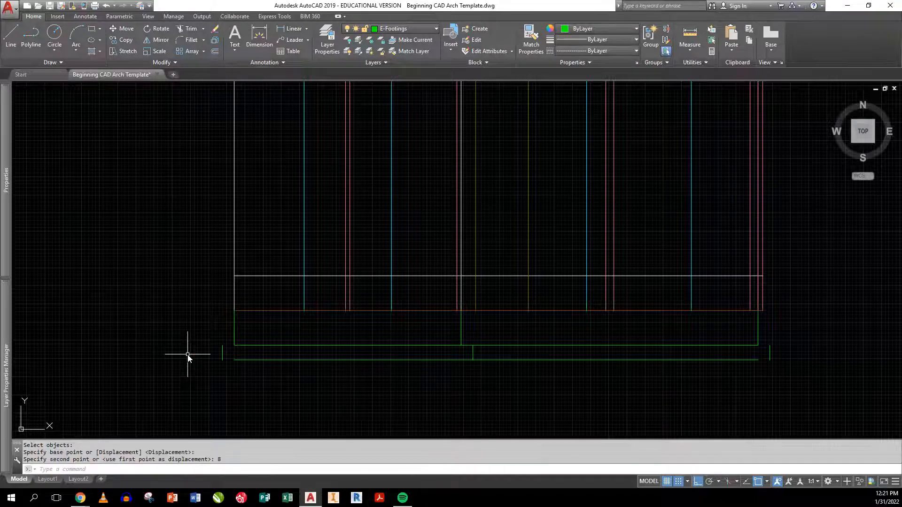
Fillet the upper and lower horizontal footing lines to the short vertical line at the footing's left end with zero radius.
text(f)
key(Return)
click(241, 346)
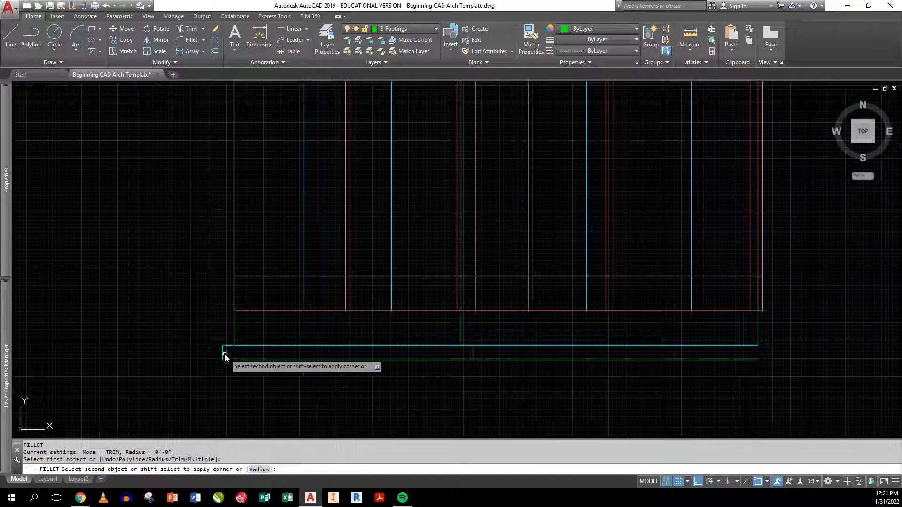
click(223, 355)
key(Return)
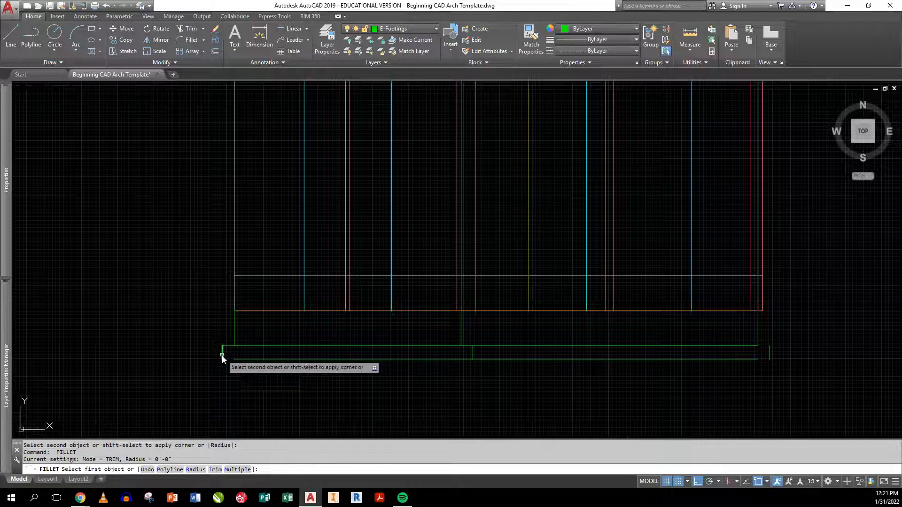
click(223, 358)
Fillet the upper and lower horizontal footing lines to the short vertical line at the footing's right end with zero radius.
key(Return)
click(738, 346)
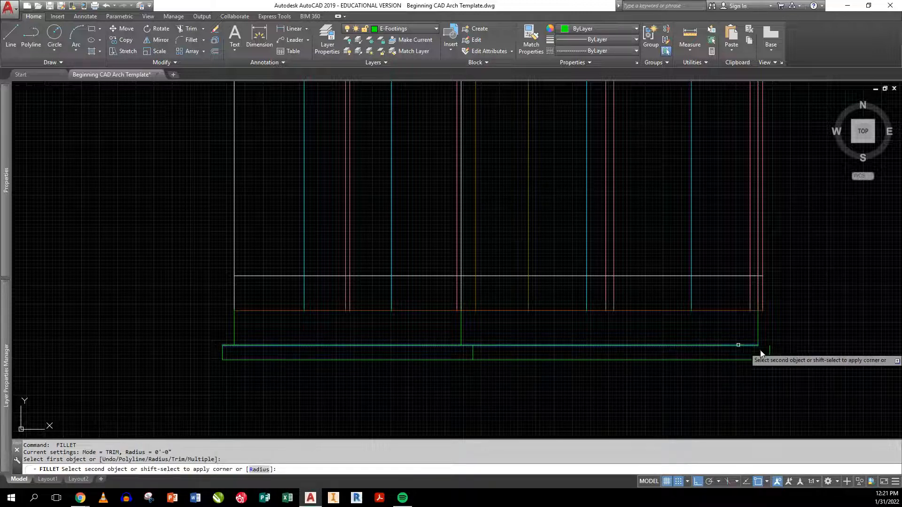
click(769, 352)
key(Return)
click(748, 360)
click(749, 360)
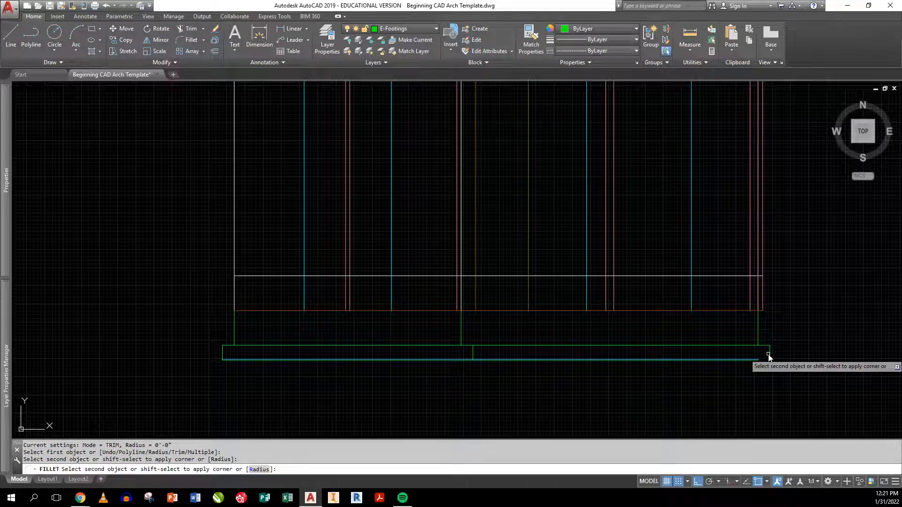
click(769, 356)
key(Return)
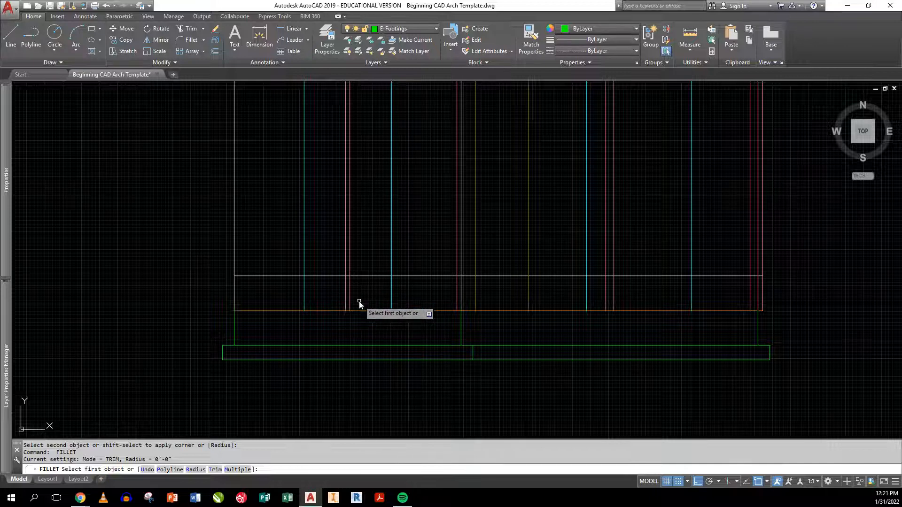
key(Escape)
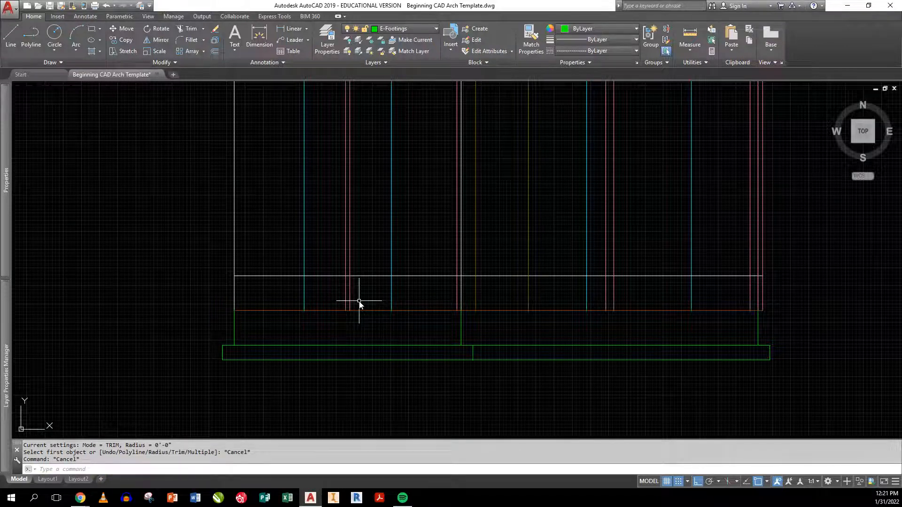
Offset the white horizontal line above the ground line upward by 14.125 inches.
text(o)
key(Return)
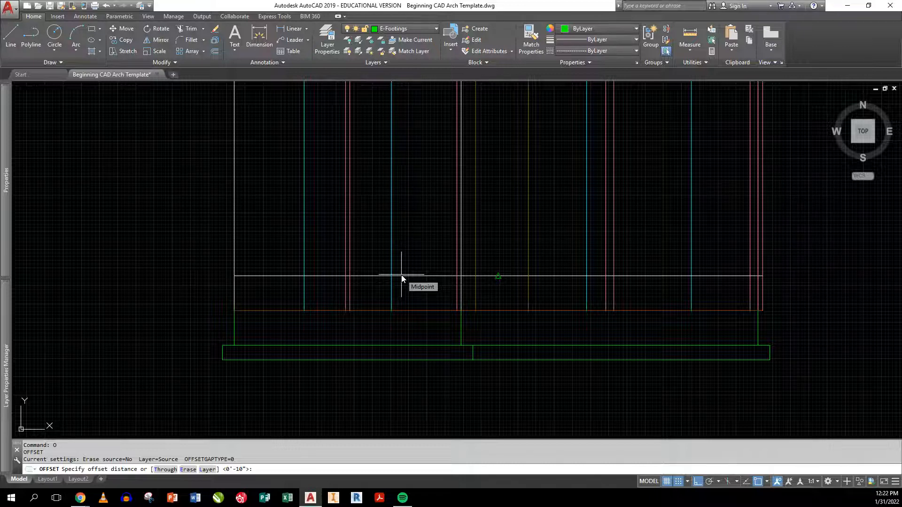
text(14.125)
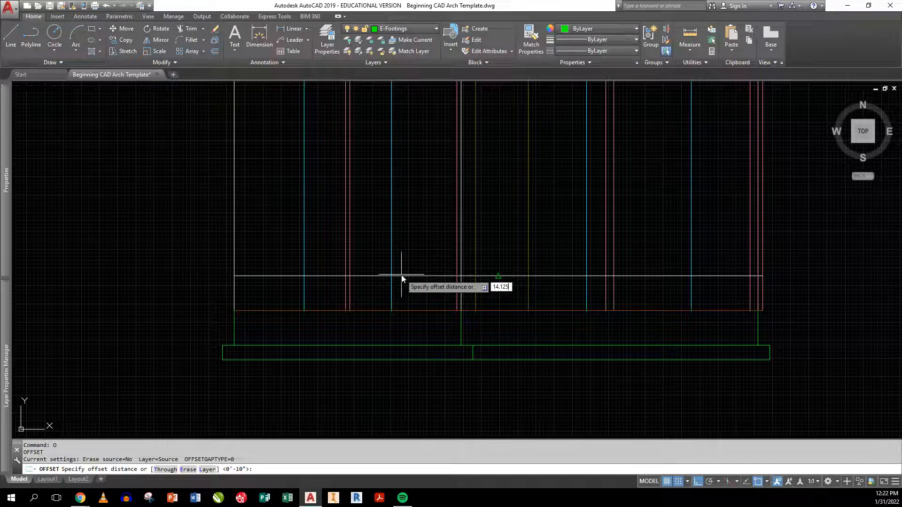
key(Return)
click(424, 276)
click(421, 246)
key(Return)
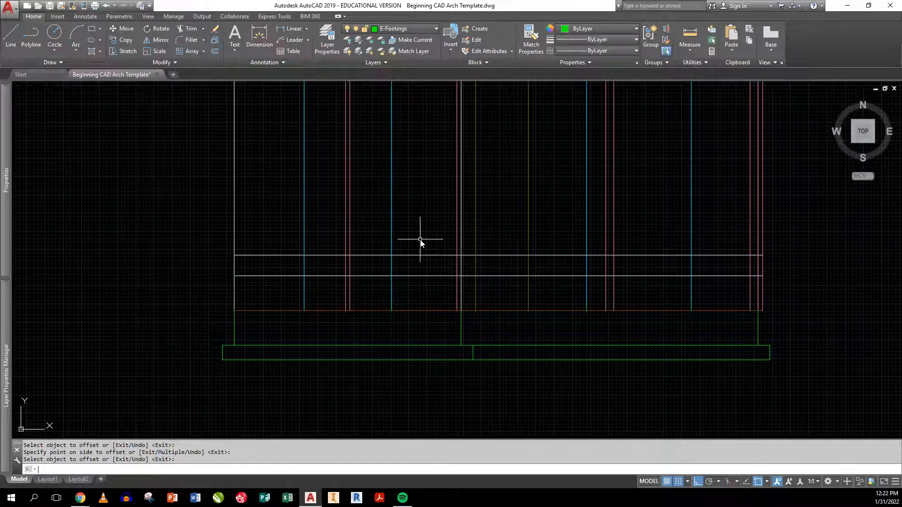
Assign the new upper horizontal line to the E-Finished Floor layer.
click(421, 255)
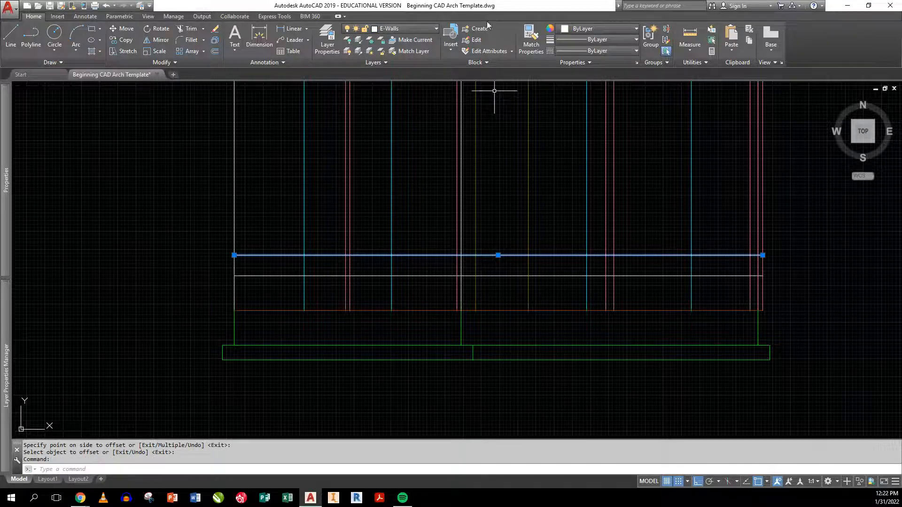
click(408, 26)
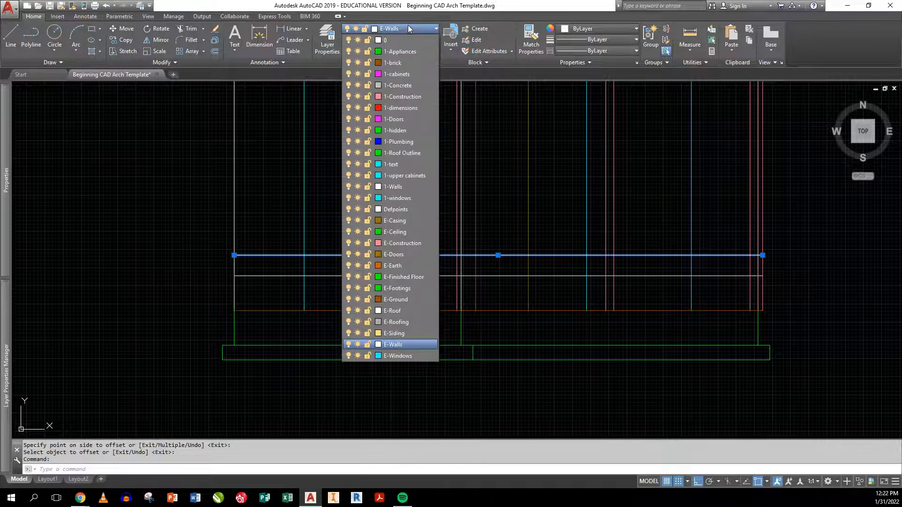
click(388, 276)
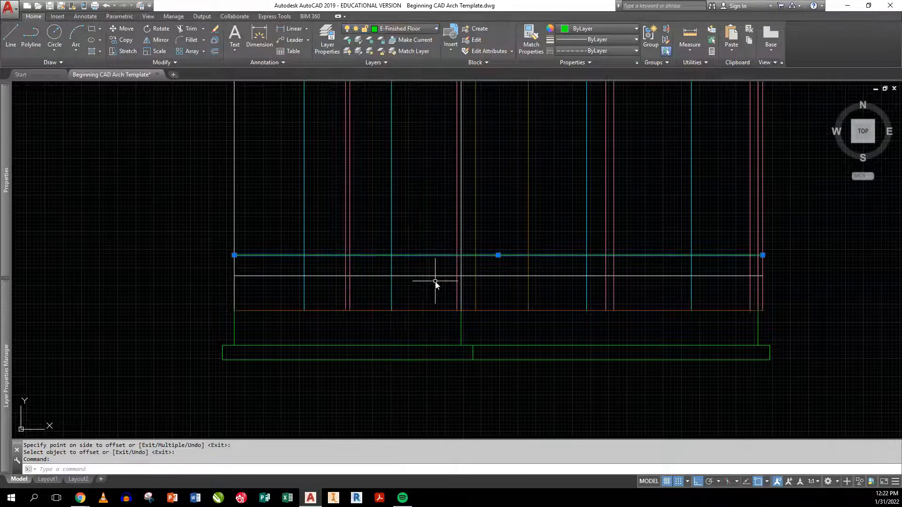
Offset the finished floor line upward by 96 inches to create the ceiling line.
middle_drag(424, 284, 339, 350)
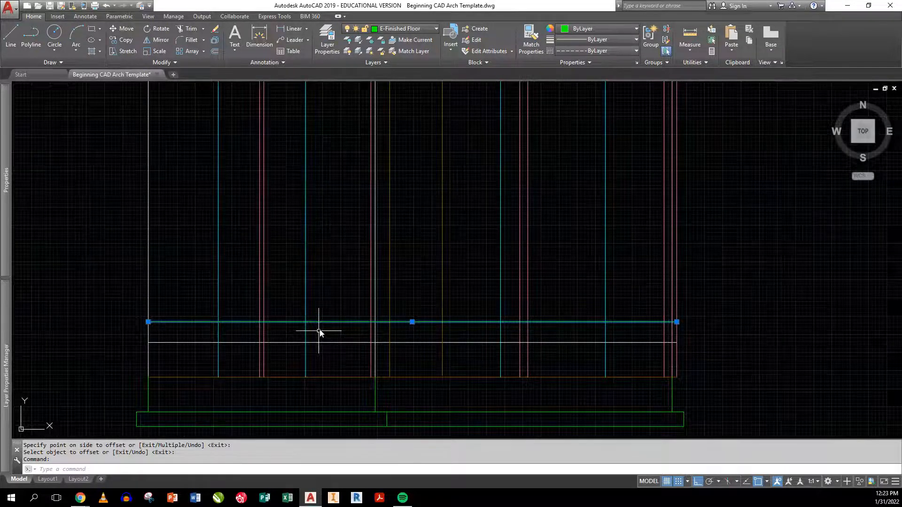
key(Return)
text(96)
key(Return)
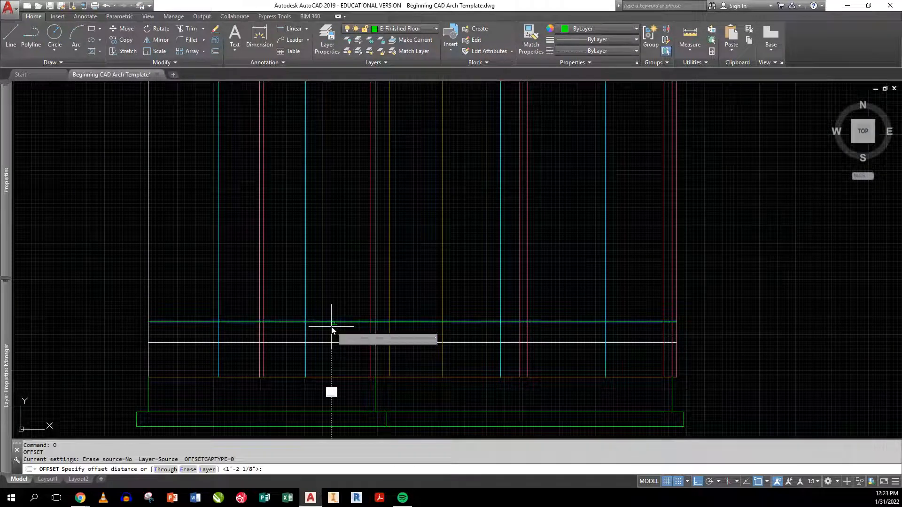
click(332, 322)
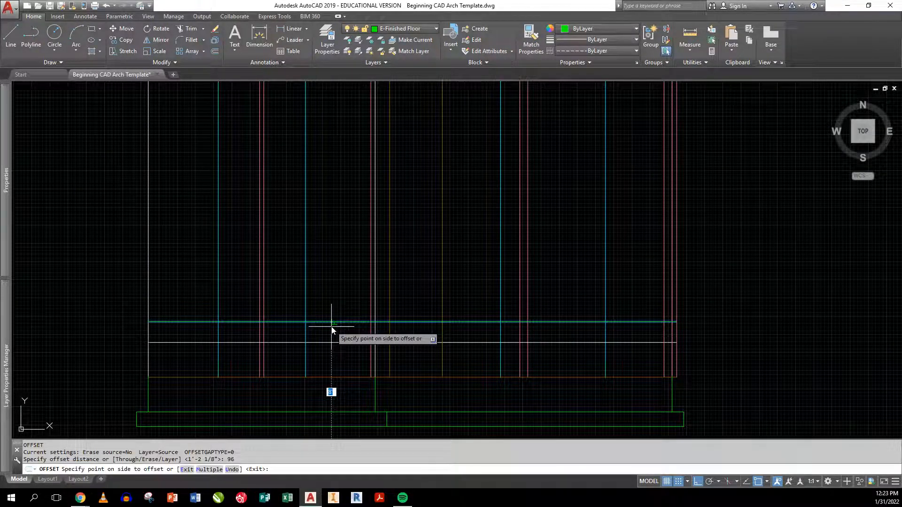
click(337, 254)
key(Return)
Assign the horizontal line 96 inches above the finished floor to the E-Ceiling layer and deselect it.
click(346, 195)
click(332, 169)
click(402, 30)
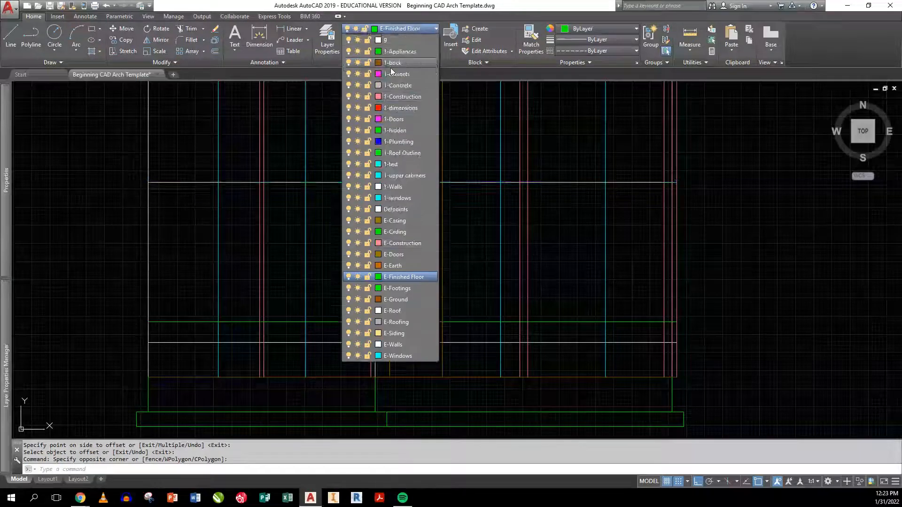
click(397, 288)
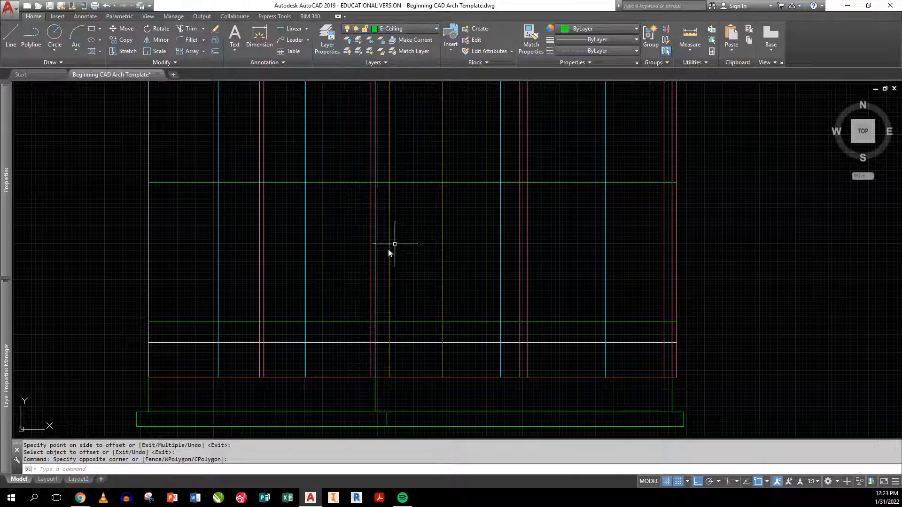
key(Escape)
Try a global linetype scale of 12 and settle on 24 for the dashed lines.
text(lt)
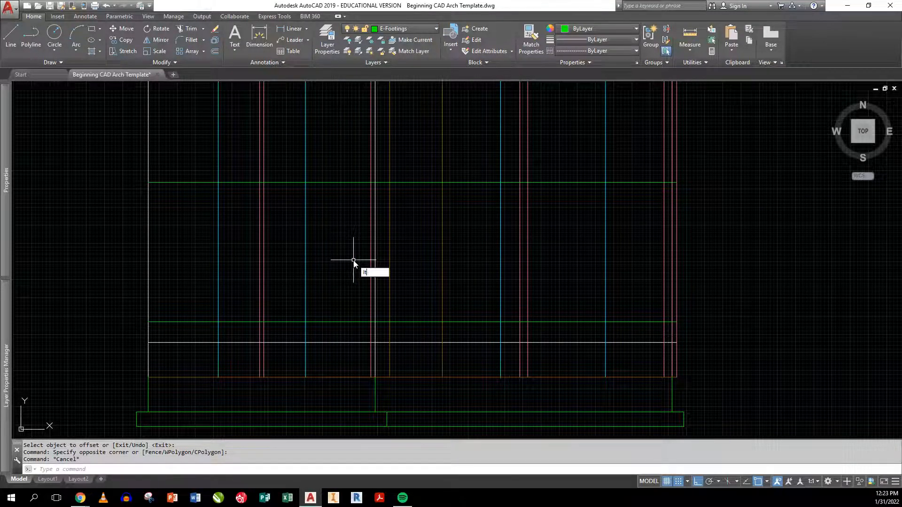
text(s)
key(Return)
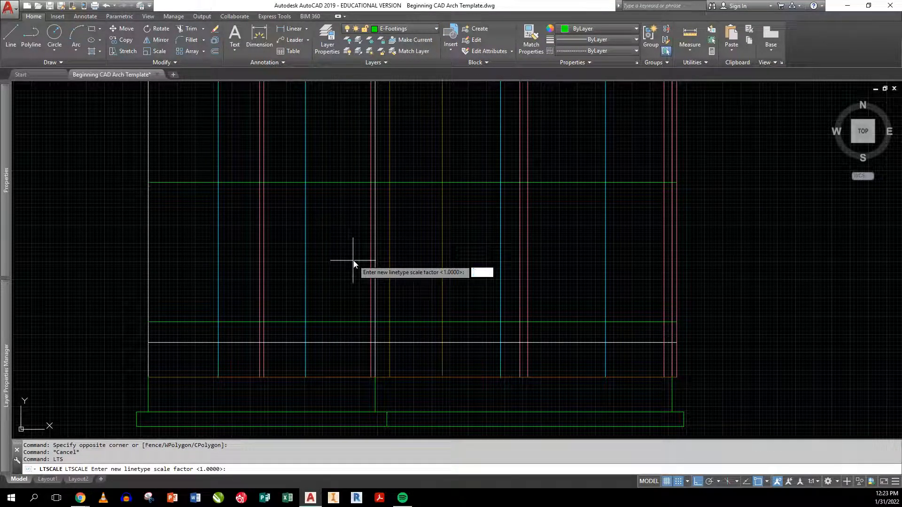
text(12)
key(Return)
key(Return)
text(24)
key(Return)
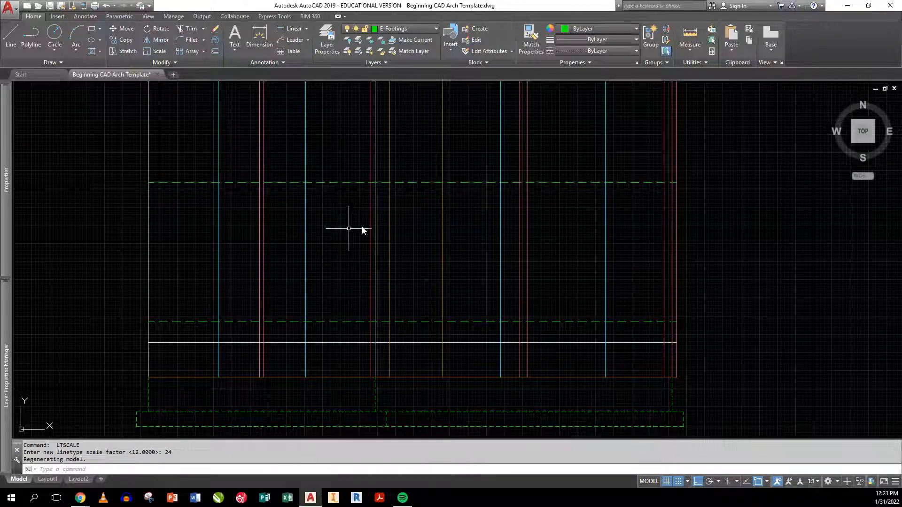
Offset the finished floor line upward by 80 inches to mark the top height of the doors and windows.
scroll(369, 226, down, 3)
middle_drag(373, 226, 336, 253)
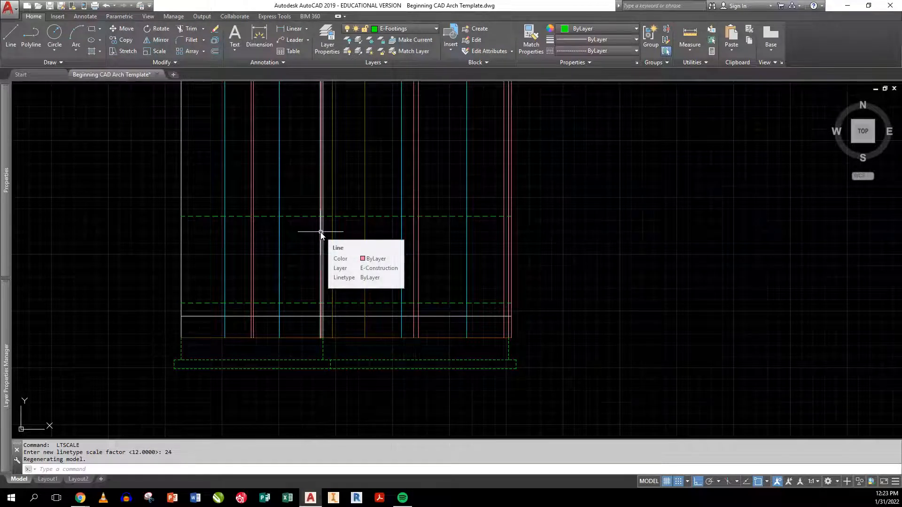
text(o)
key(Return)
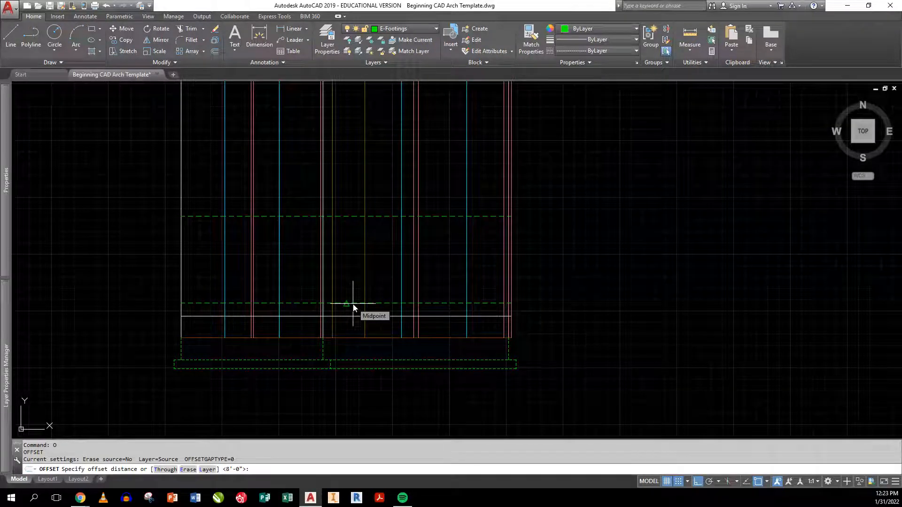
text(80)
key(Return)
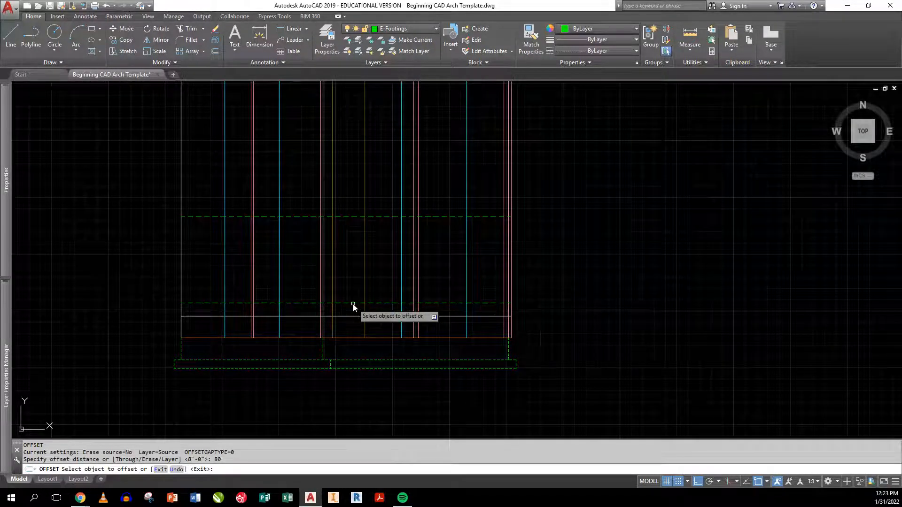
click(353, 303)
click(349, 257)
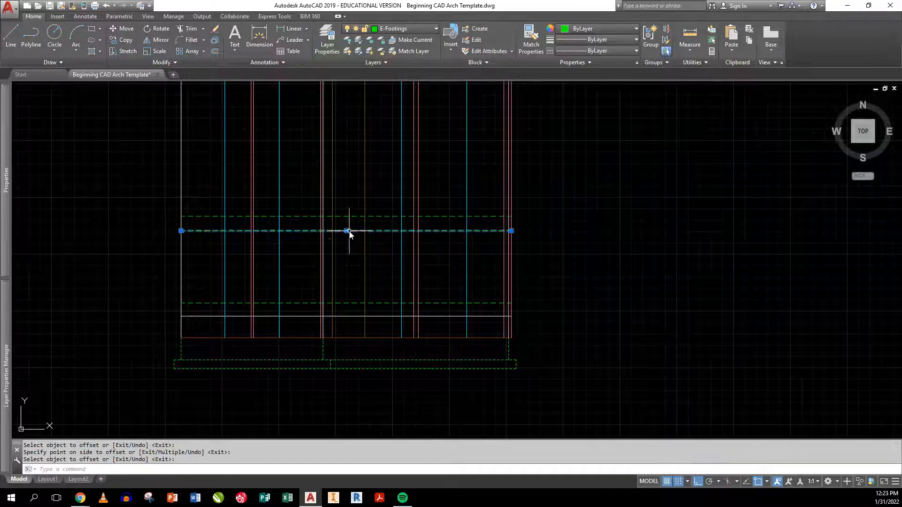
key(Return)
Assign the horizontal line 80 inches above the finished floor to the E-Construction layer and deselect it.
click(348, 231)
click(415, 29)
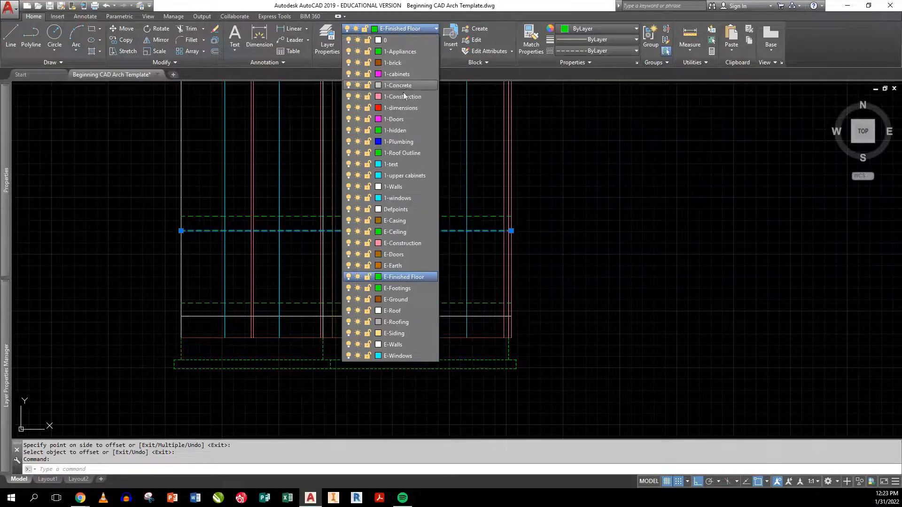
click(395, 243)
key(Escape)
middle_drag(385, 266, 365, 282)
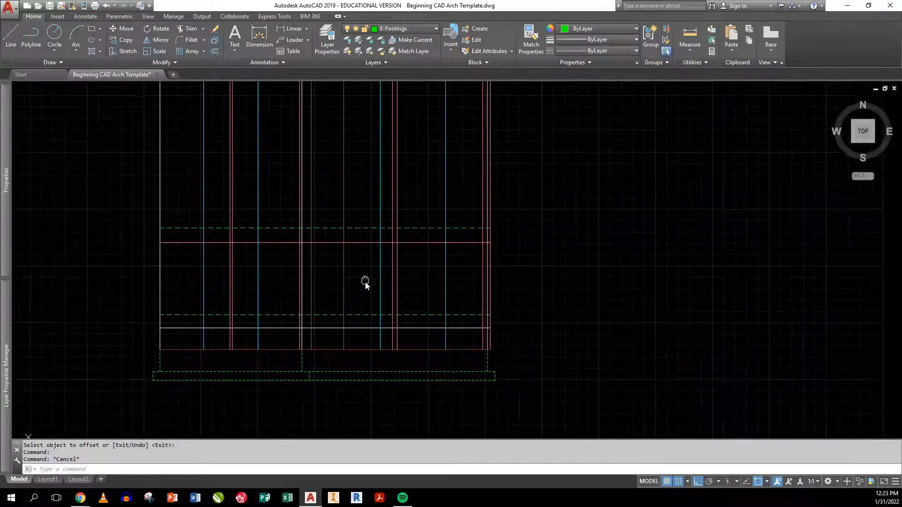
scroll(380, 280, up, 4)
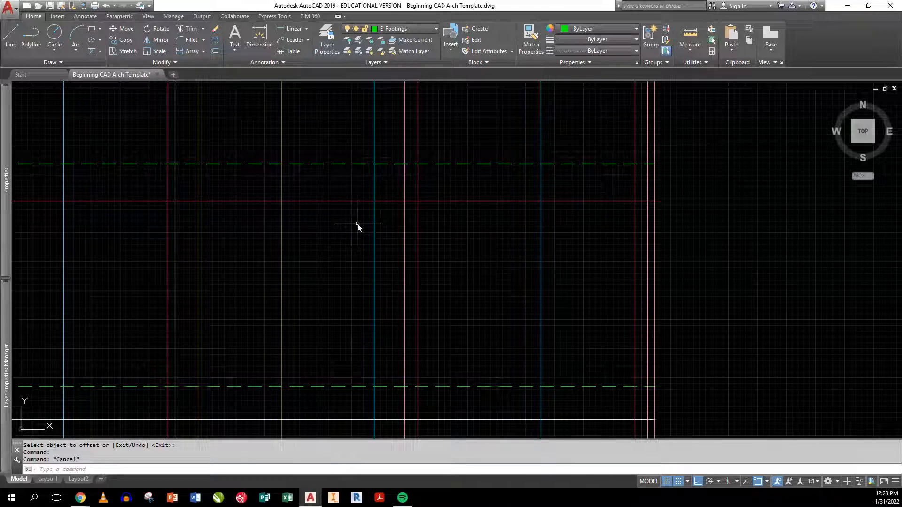
scroll(357, 226, down, 10)
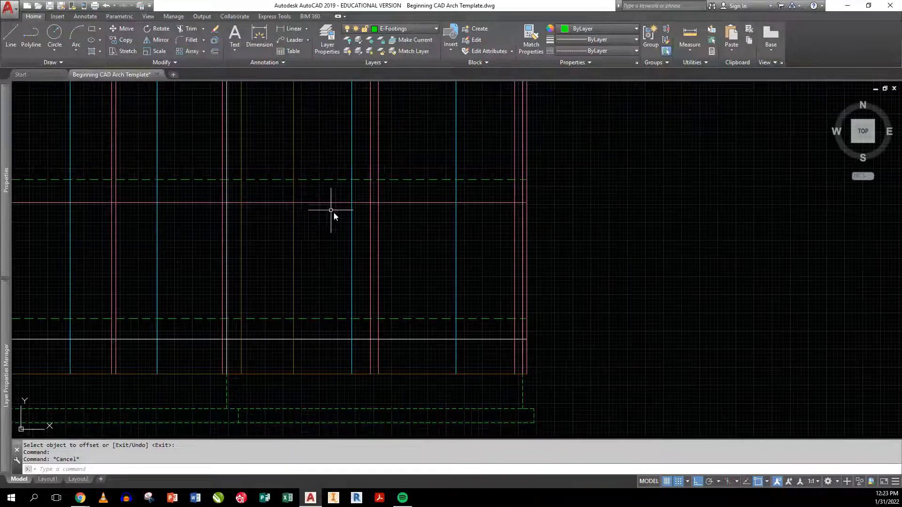
scroll(357, 329, up, 8)
scroll(362, 365, up, 2)
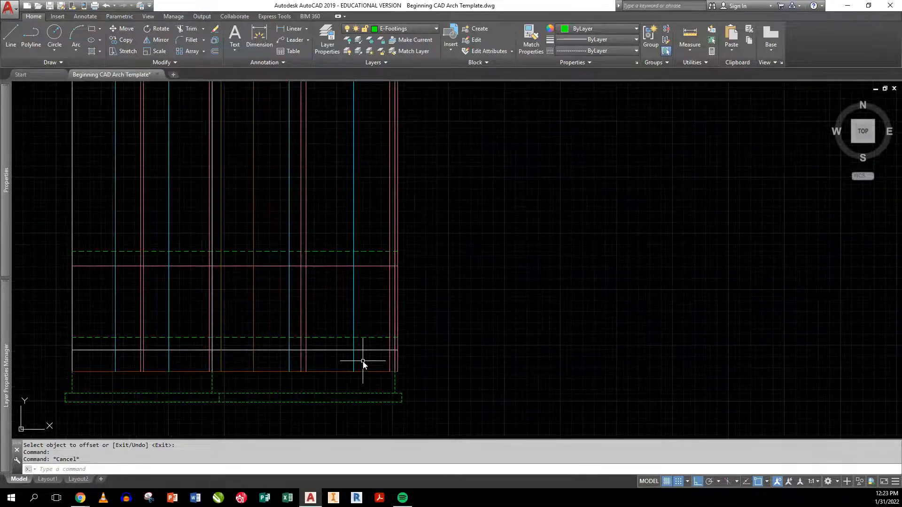
scroll(379, 326, up, 4)
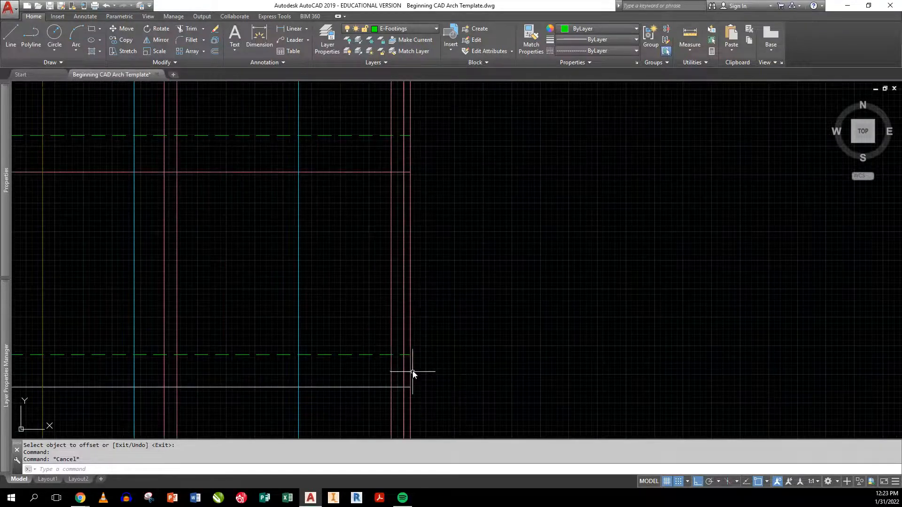
scroll(413, 373, down, 2)
Offset the horizontal construction line below the ceiling line downward by 60 inches.
mouse_move(308, 288)
middle_down()
mouse_move(312, 272)
mouse_move(533, 238)
middle_up()
scroll(548, 219, down, 2)
scroll(386, 217, up, 2)
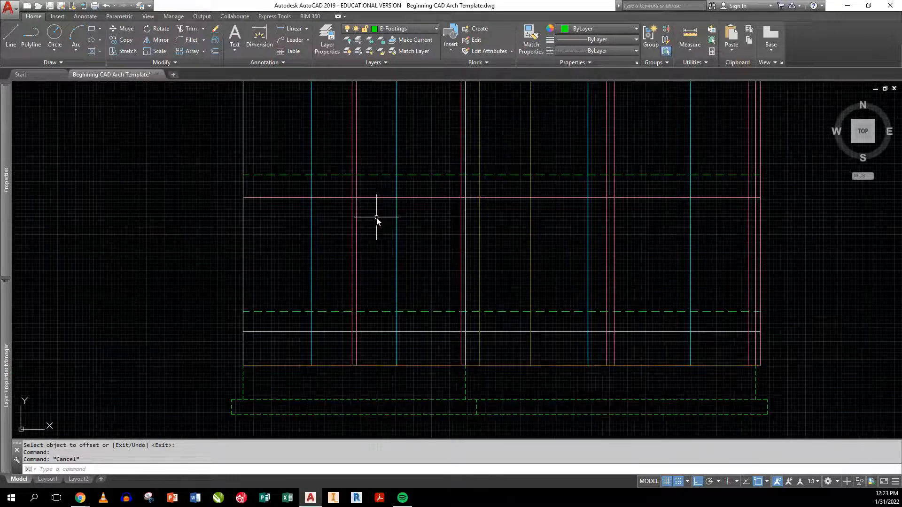
text(o)
key(Return)
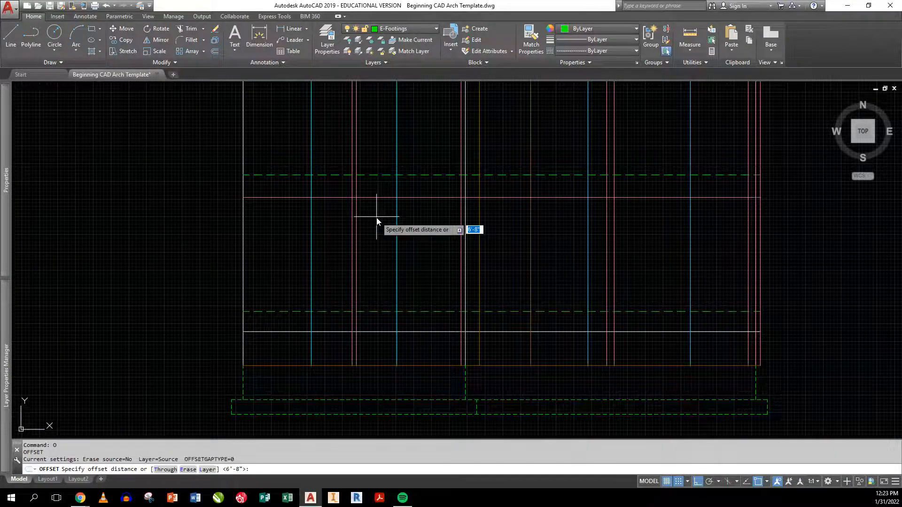
text(60)
key(Return)
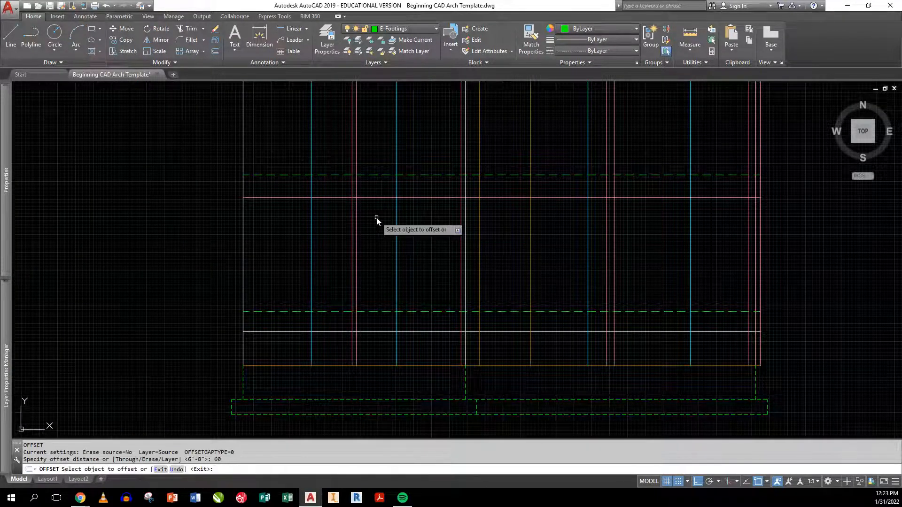
click(371, 197)
click(385, 240)
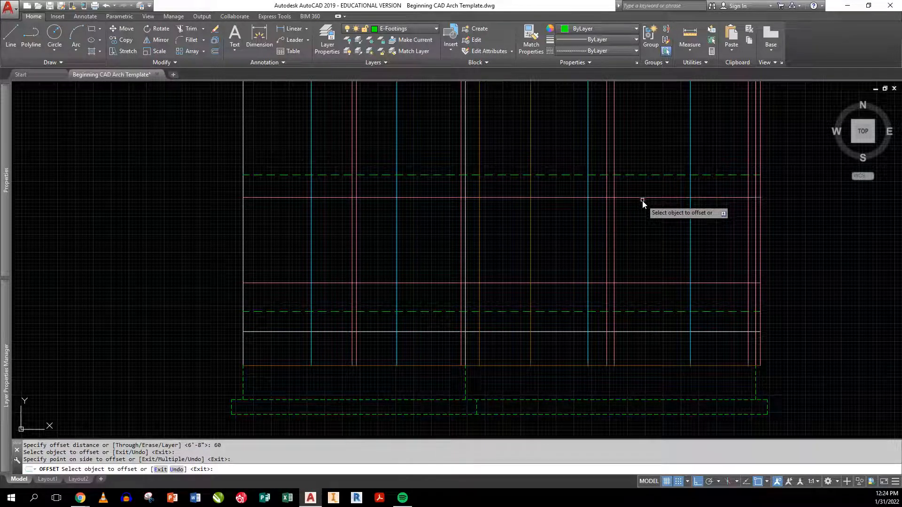
key(Escape)
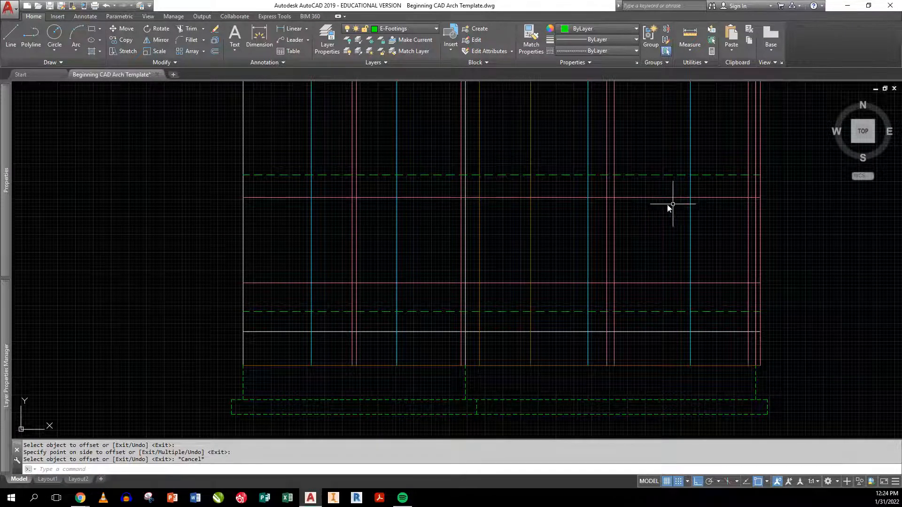
Make the window layer E-Windows current and draw the left window's rectangle between its projection lines, from the 80-inch height line to the sill line.
click(409, 42)
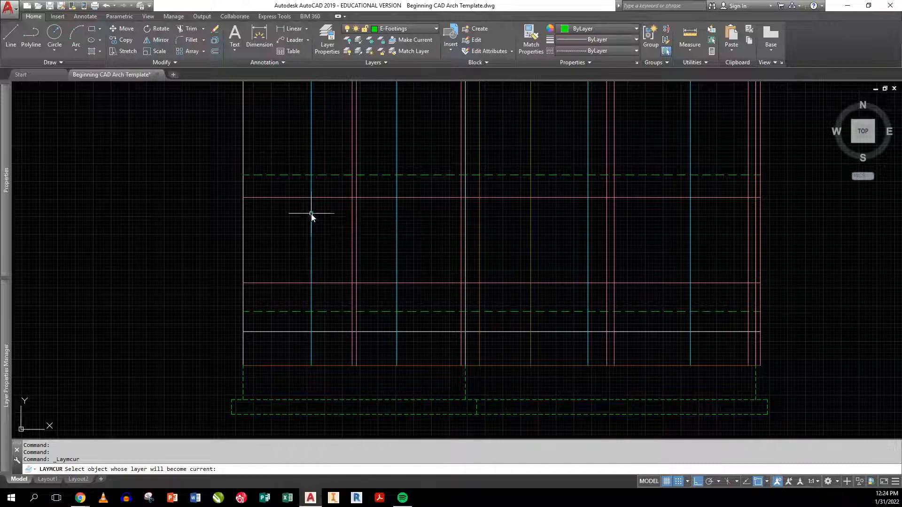
click(311, 214)
text(rec)
key(Return)
click(310, 198)
click(396, 284)
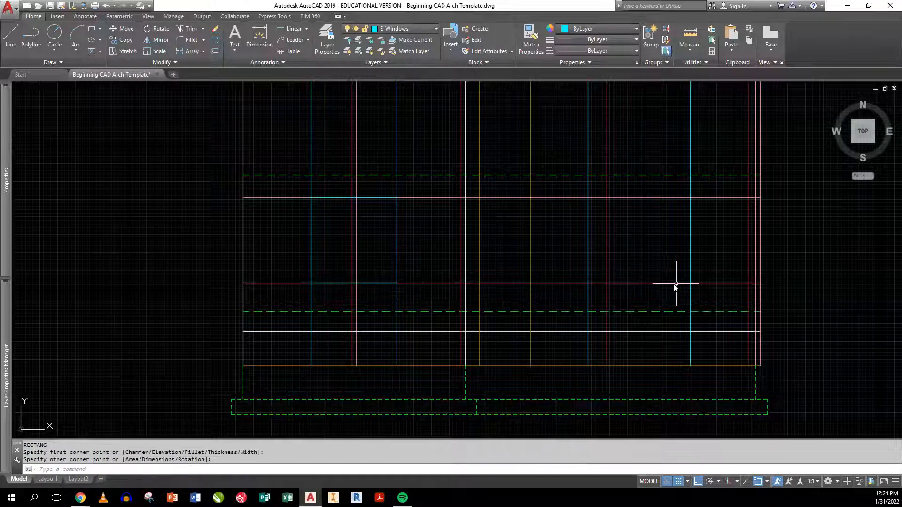
Draw the right window's rectangle between its projection lines and the top and sill height lines.
key(Return)
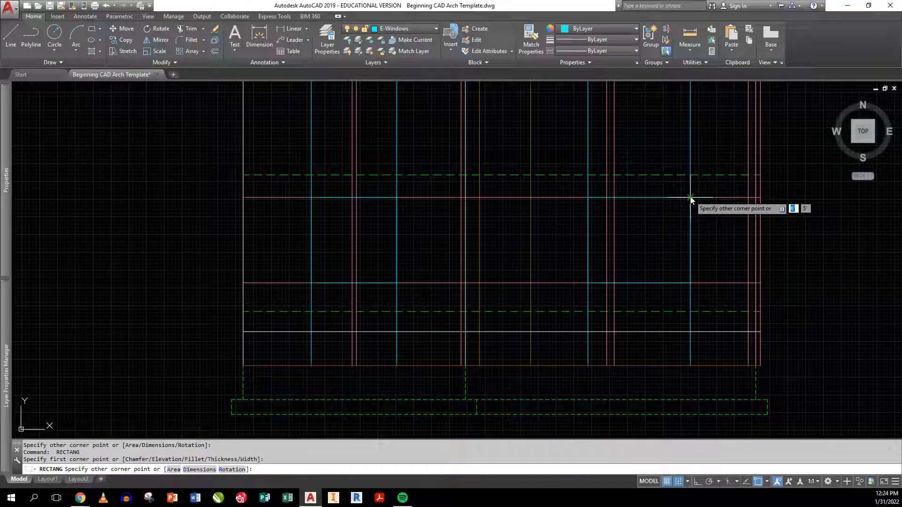
click(705, 139)
click(669, 136)
key(Escape)
Erase the stray rectangle above the right window, the four window projection lines and the horizontal sill construction line.
click(689, 154)
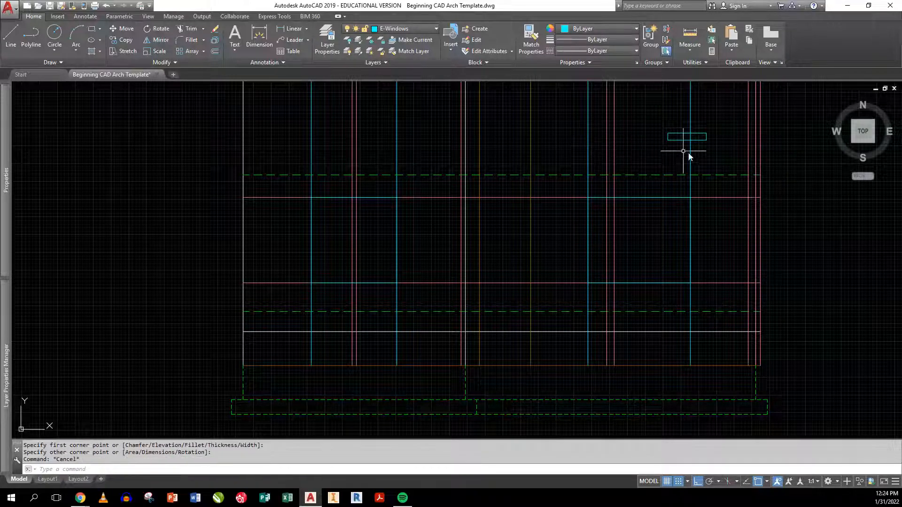
click(668, 126)
key(Delete)
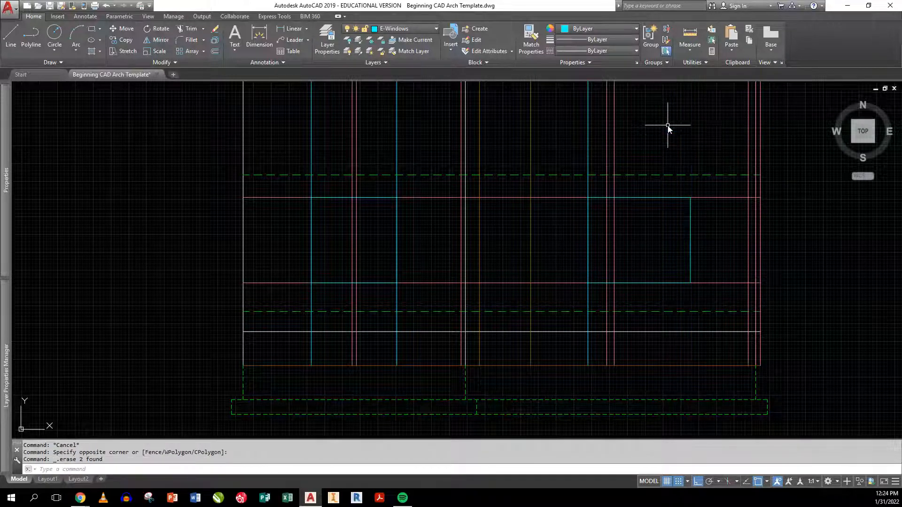
click(594, 152)
click(585, 149)
click(410, 164)
click(388, 154)
click(328, 158)
click(303, 151)
click(290, 271)
click(280, 295)
key(Delete)
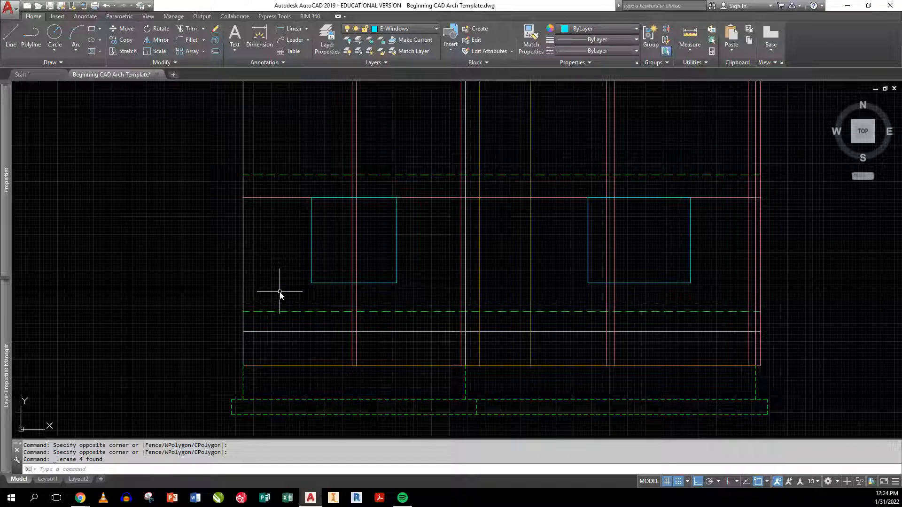
Make E-Doors current and draw the door's rectangle between its projection lines, from the opening height line down to the finished floor.
click(415, 40)
click(479, 165)
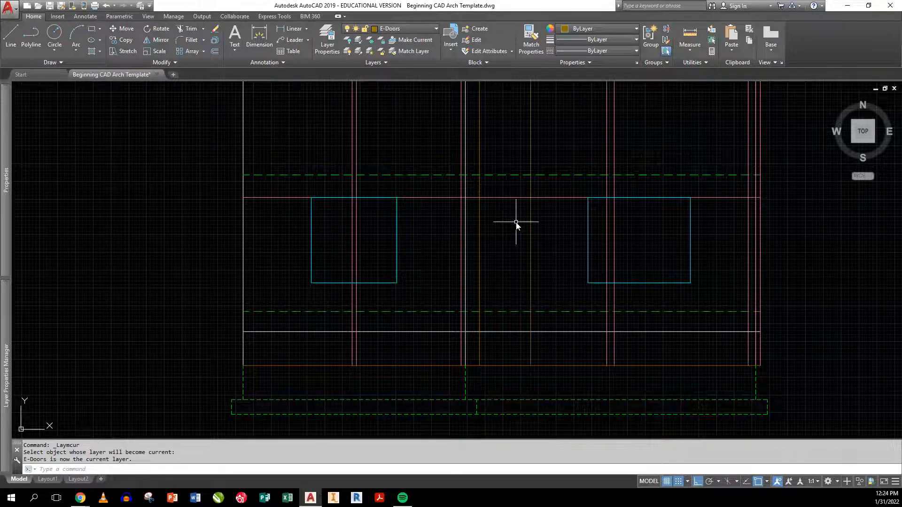
text(rec)
key(Return)
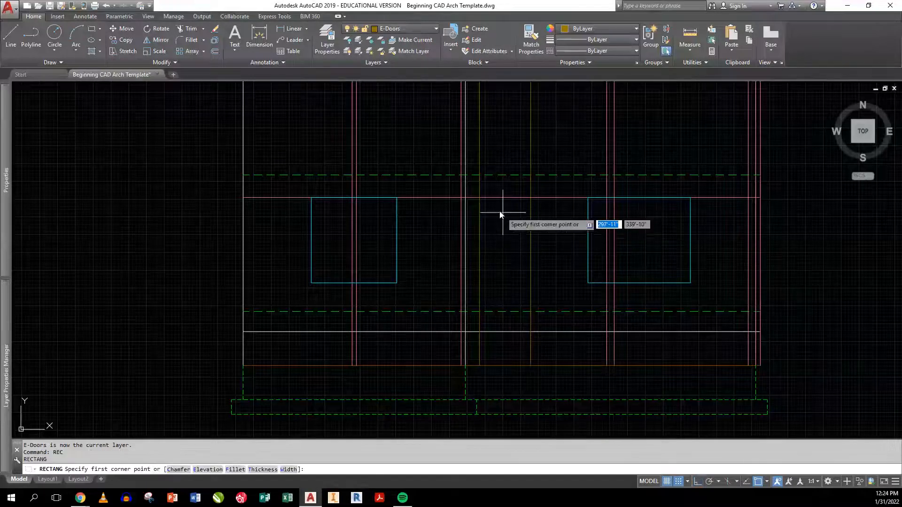
click(479, 198)
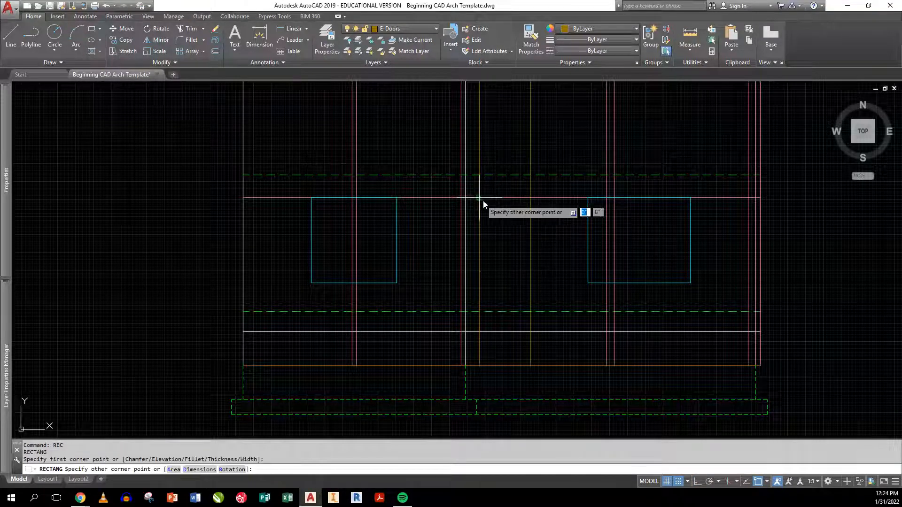
click(530, 312)
key(Return)
key(Escape)
Erase the two vertical door projection lines and the horizontal construction line at the top of the door and windows.
click(493, 137)
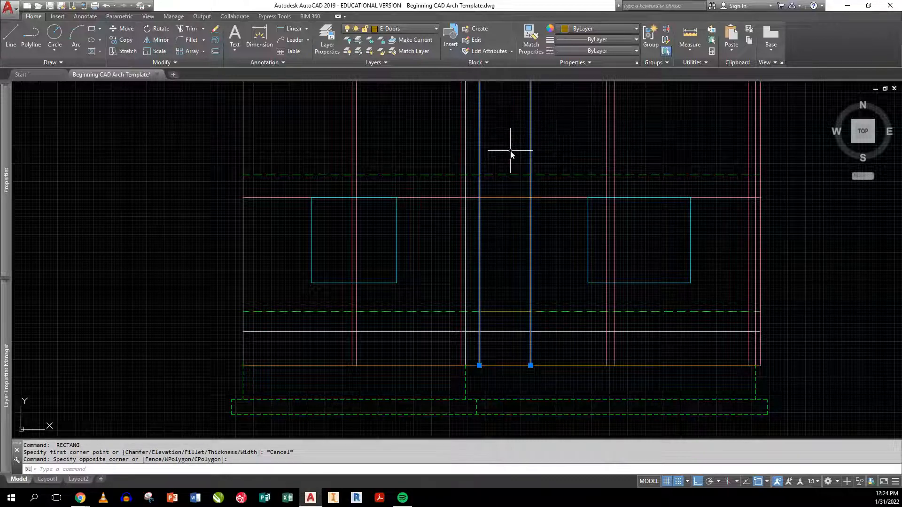
text(e)
key(Return)
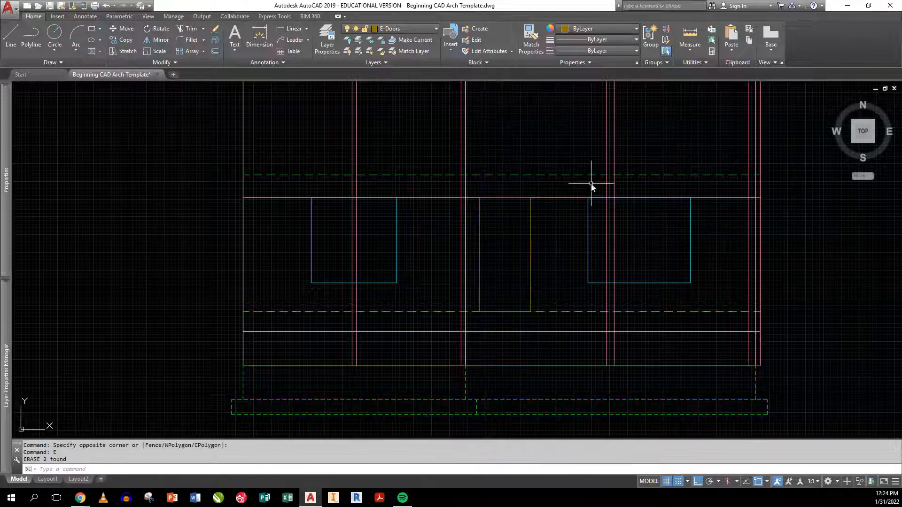
click(563, 198)
text(e)
key(Return)
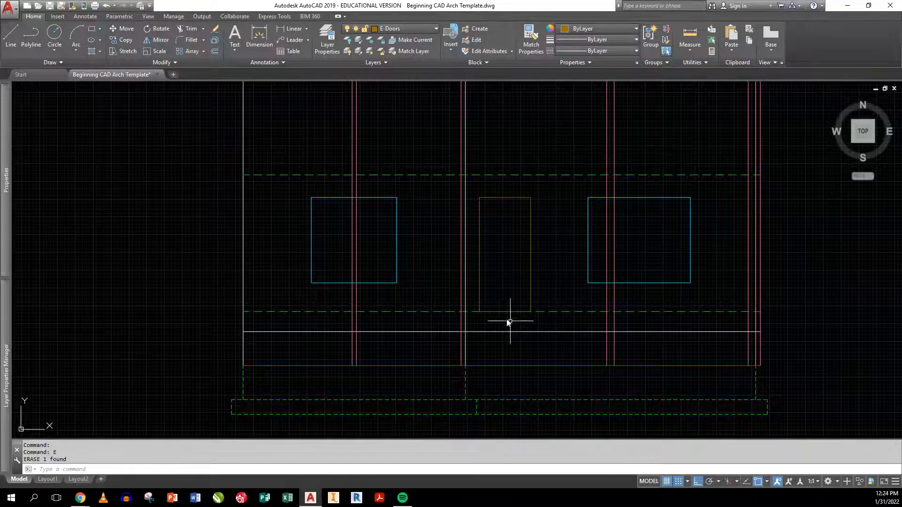
Make E-Walls current and draw a 42 by 6 inch rectangle below the door for the step.
scroll(499, 317, up, 2)
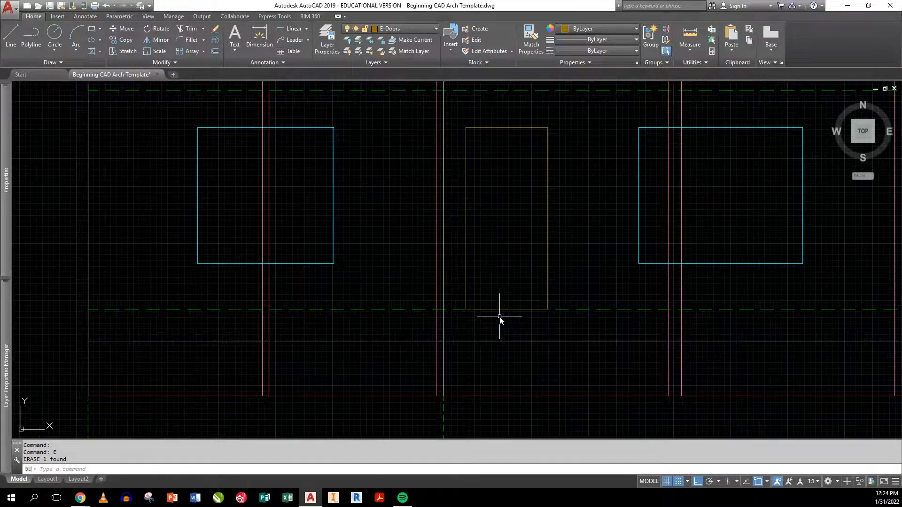
click(411, 39)
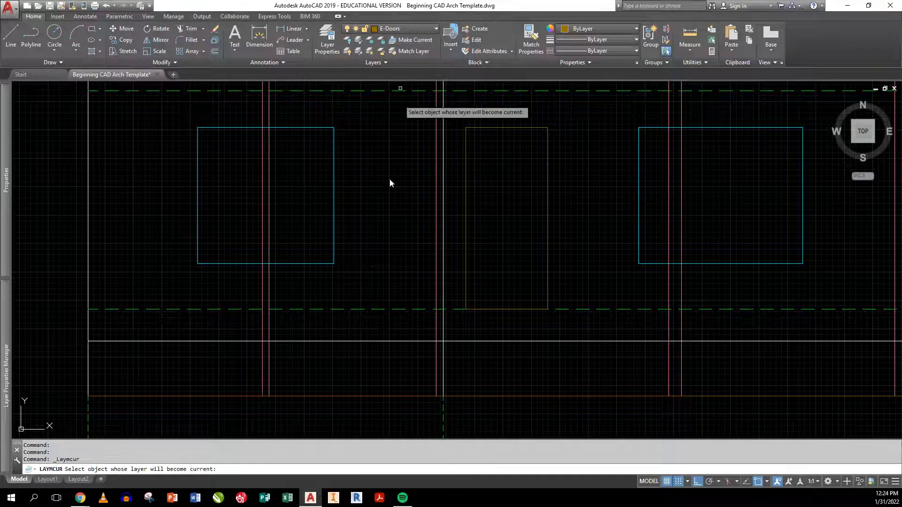
click(361, 341)
text(rec)
key(Return)
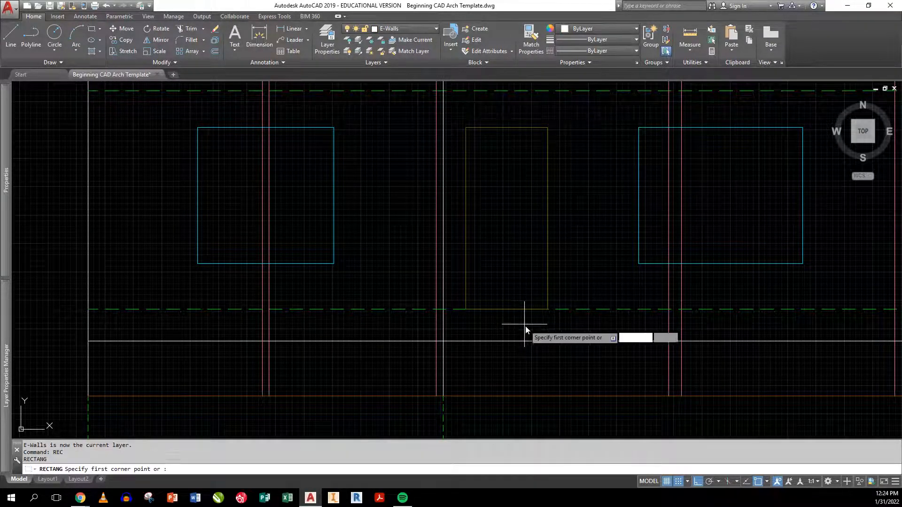
click(529, 326)
key(F8)
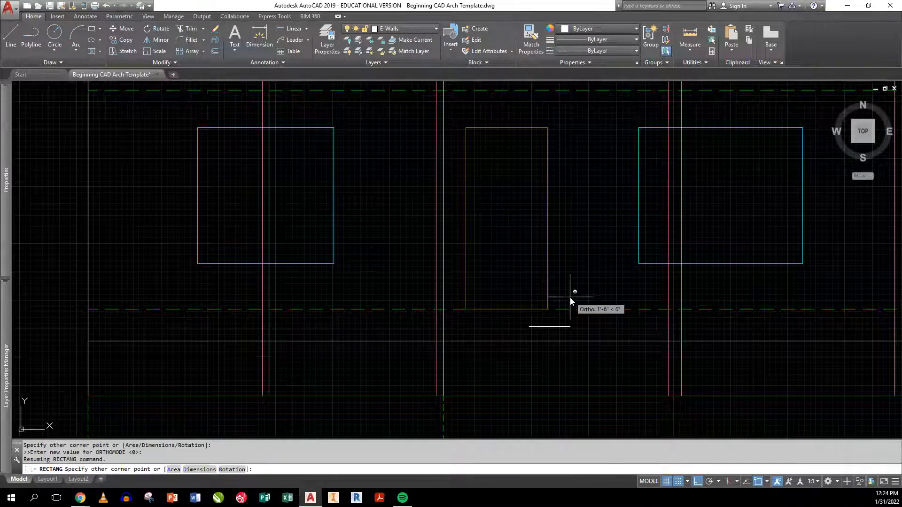
key(F8)
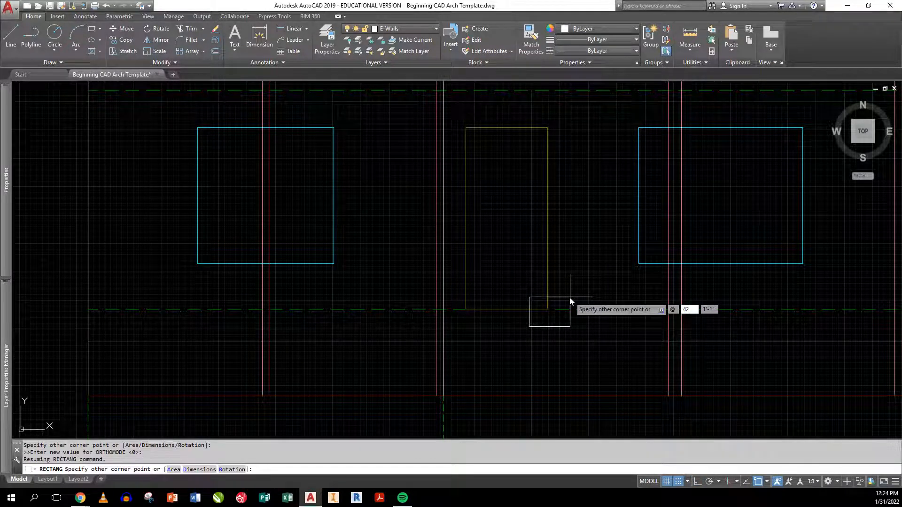
key(Tab)
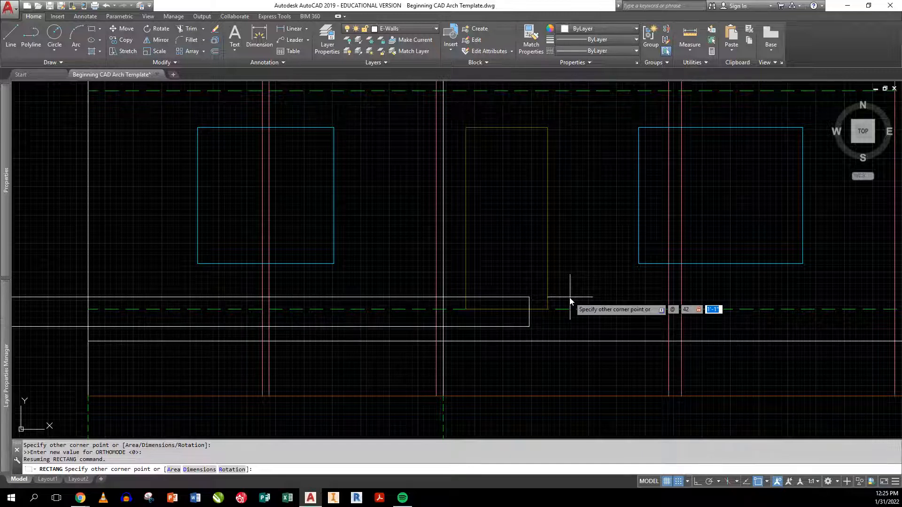
text(6)
key(Return)
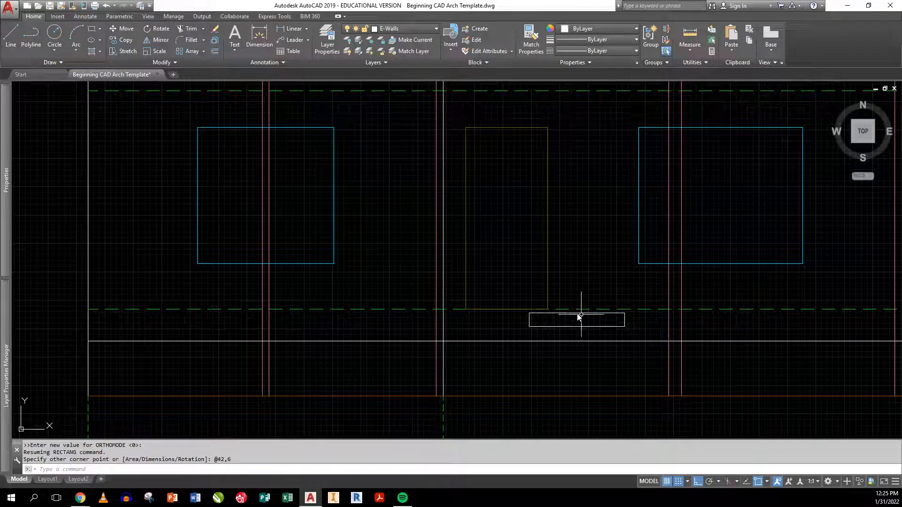
Move the step rectangle by its top midpoint to the midpoint of the door's bottom edge.
text(m)
key(Return)
click(585, 314)
key(Return)
click(581, 314)
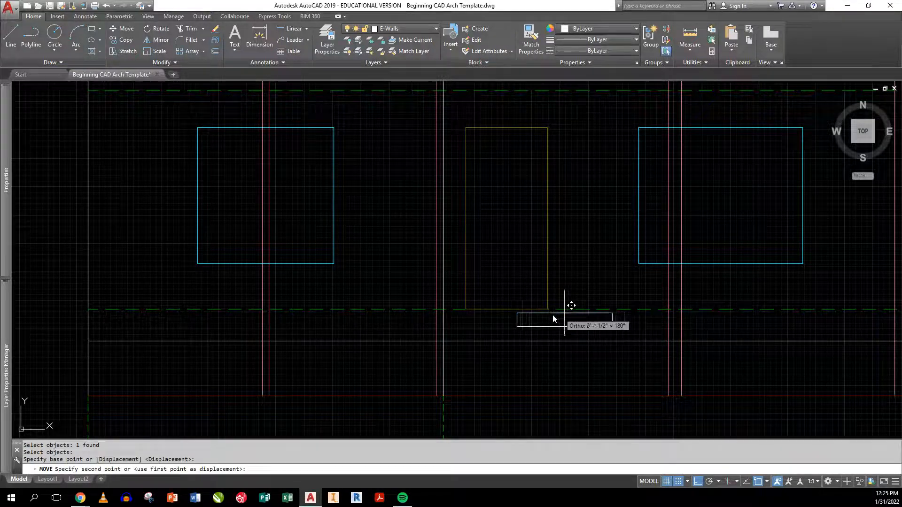
click(507, 308)
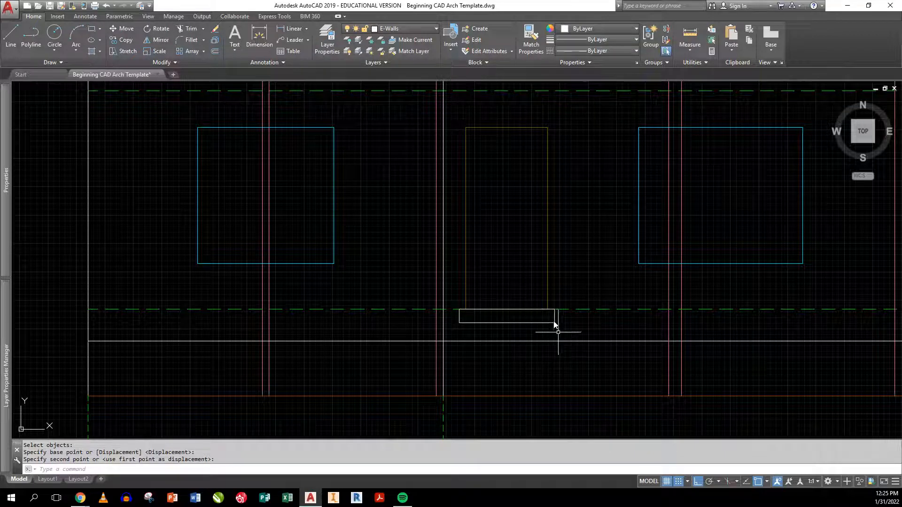
Draw a horizontal line from the step's lower left corner to the construction line just left of the middle wall line.
scroll(559, 317, down, 2)
scroll(538, 319, up, 2)
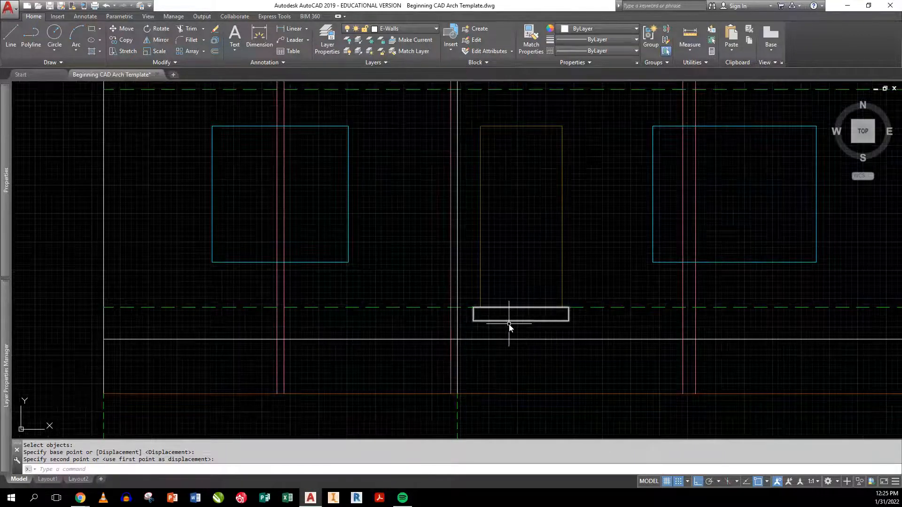
key(Escape)
key(Escape)
text(L)
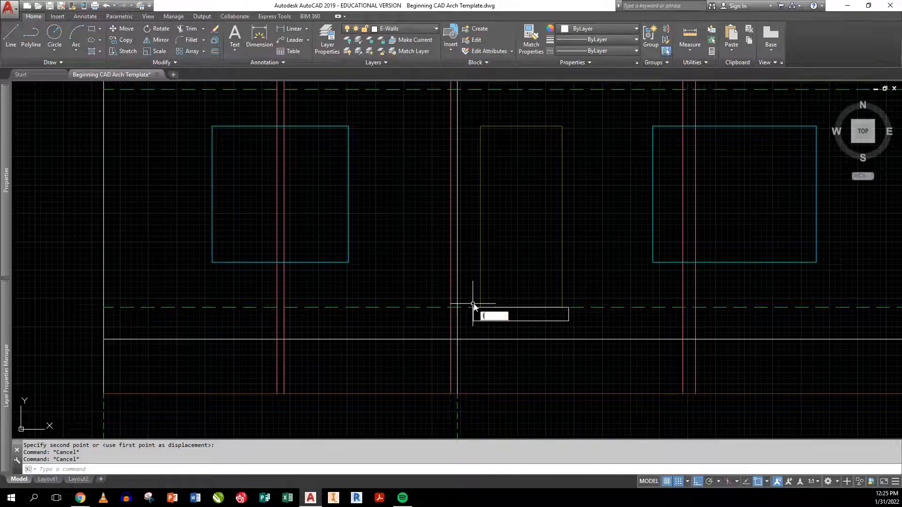
key(Return)
click(476, 324)
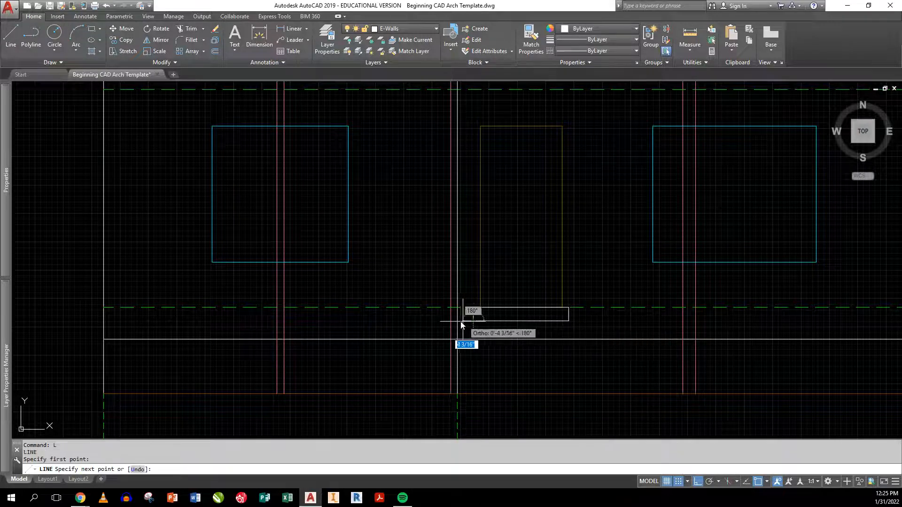
click(448, 321)
key(Return)
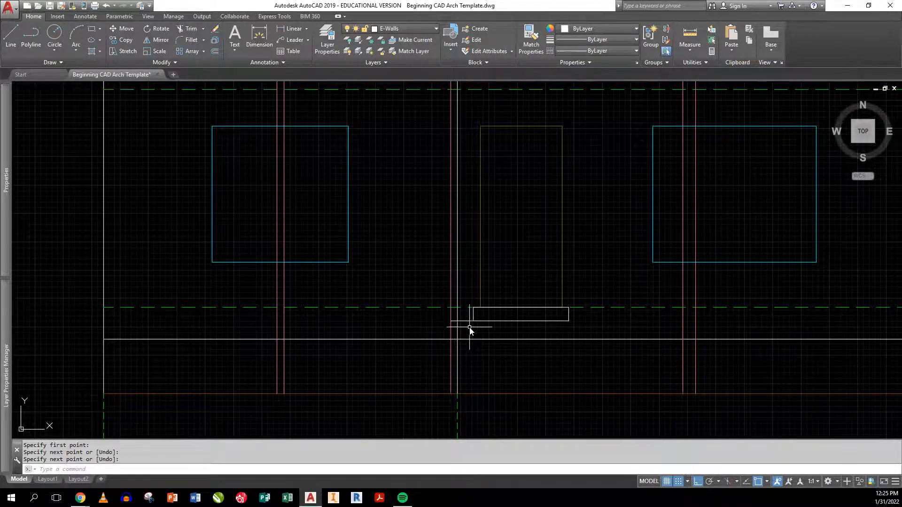
Offset the short horizontal line beside the step downward by 3.5 inches.
text(O)
key(Return)
text(3.5)
key(Return)
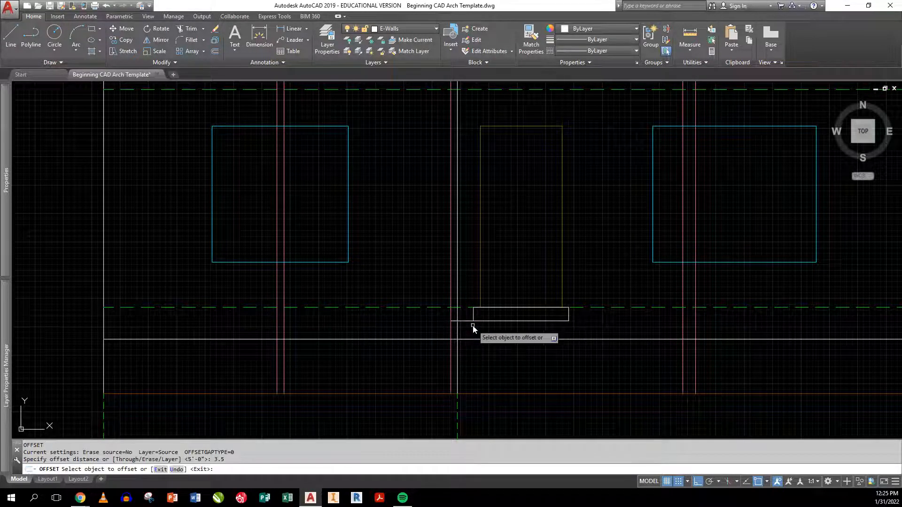
click(469, 322)
click(467, 335)
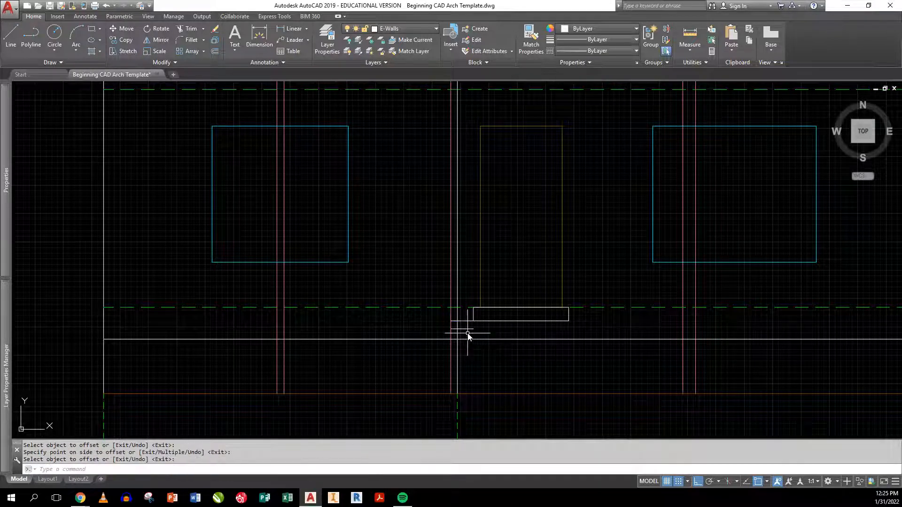
key(Return)
Close the left end of the two short horizontal lines with a vertical line and erase the construction line there.
text(l)
key(Return)
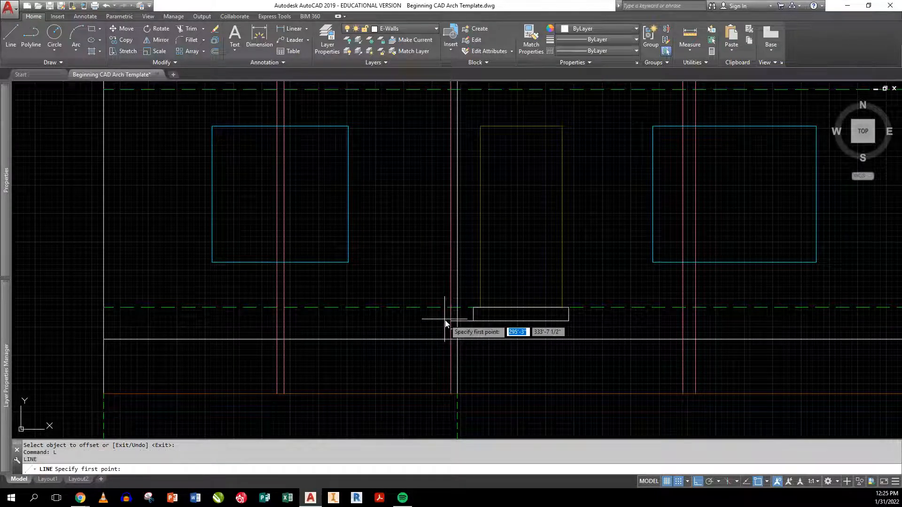
click(452, 321)
click(452, 329)
key(Return)
click(451, 336)
text(e)
key(Return)
Extend both short horizontal lines under the step to the outermost construction line on the right of the elevation.
middle_drag(582, 368, 389, 350)
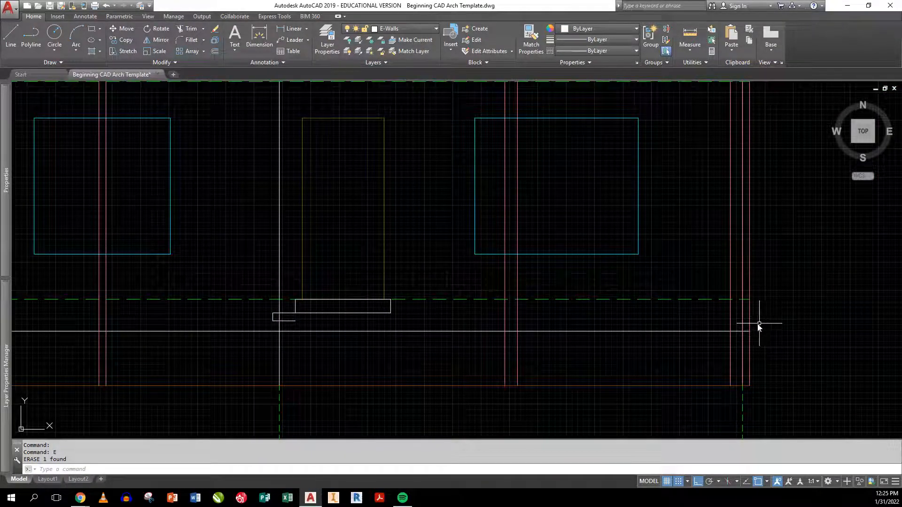
text(ex)
key(Return)
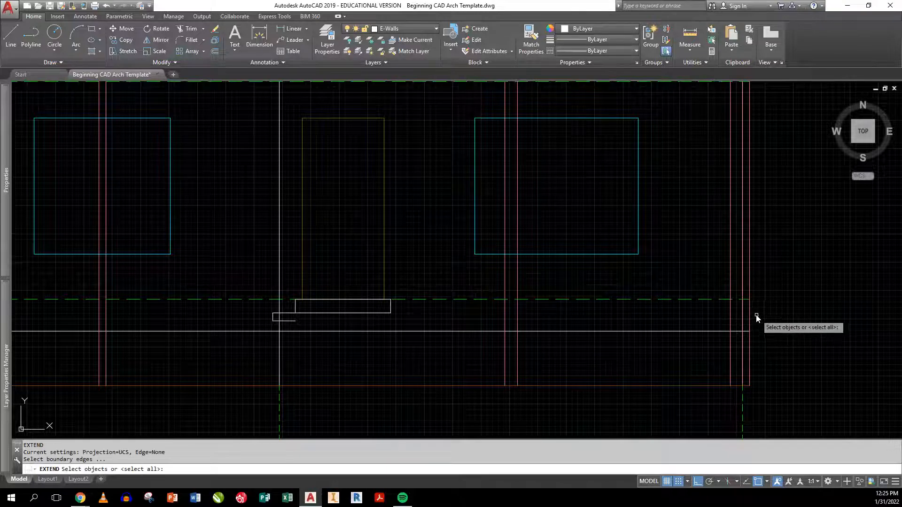
click(750, 314)
key(Return)
click(291, 314)
click(292, 321)
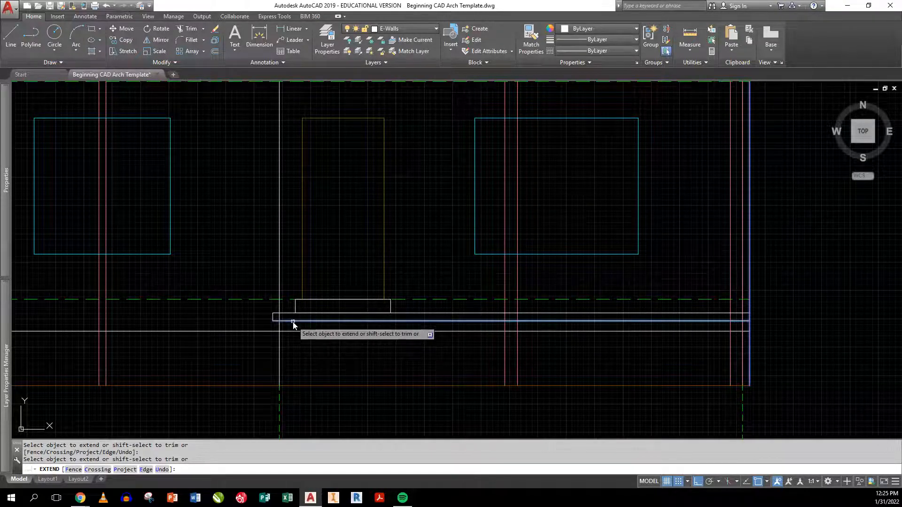
key(Escape)
Close the right end of the two extended lines with a vertical line and erase the outermost right construction line.
scroll(786, 312, up, 2)
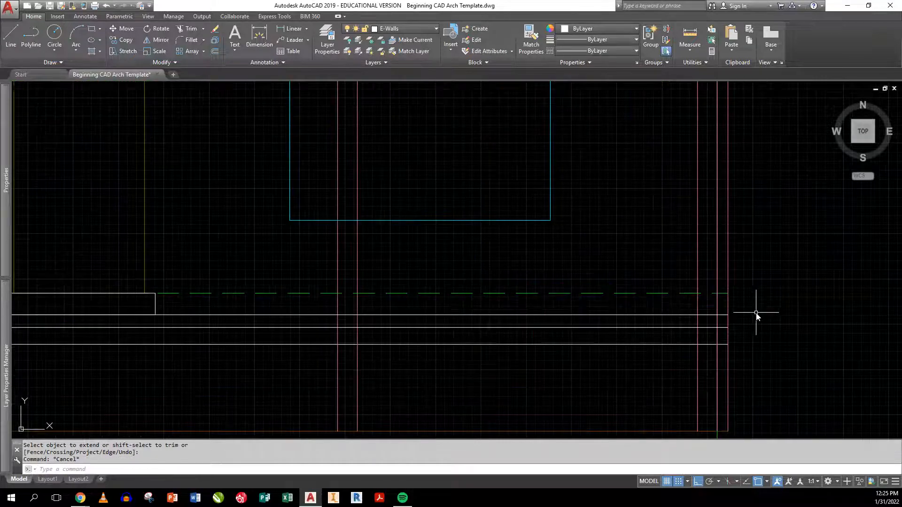
text(l)
key(Return)
click(728, 328)
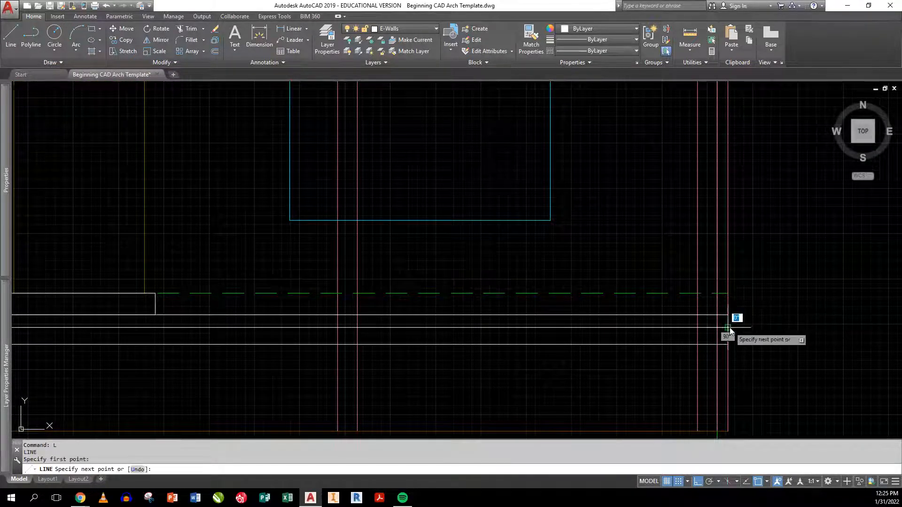
click(728, 315)
key(Return)
key(Return)
click(729, 337)
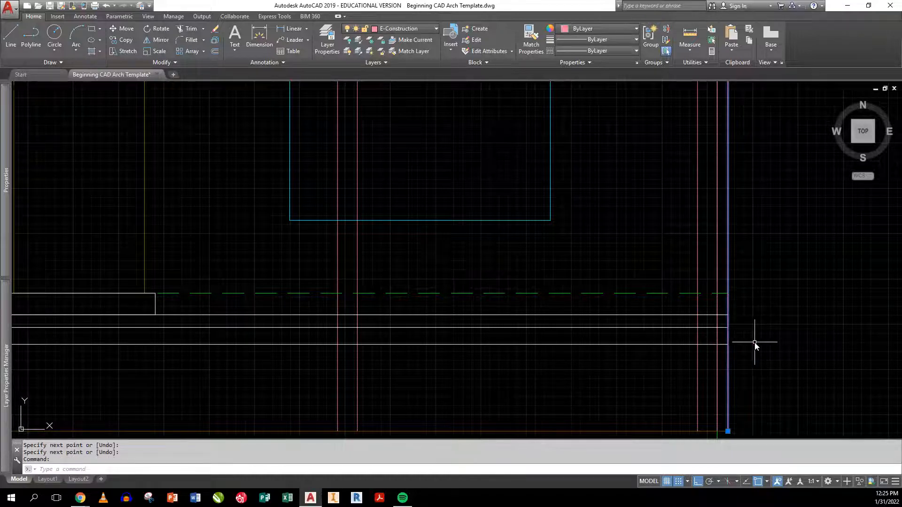
key(e)
key(Return)
scroll(771, 346, down, 4)
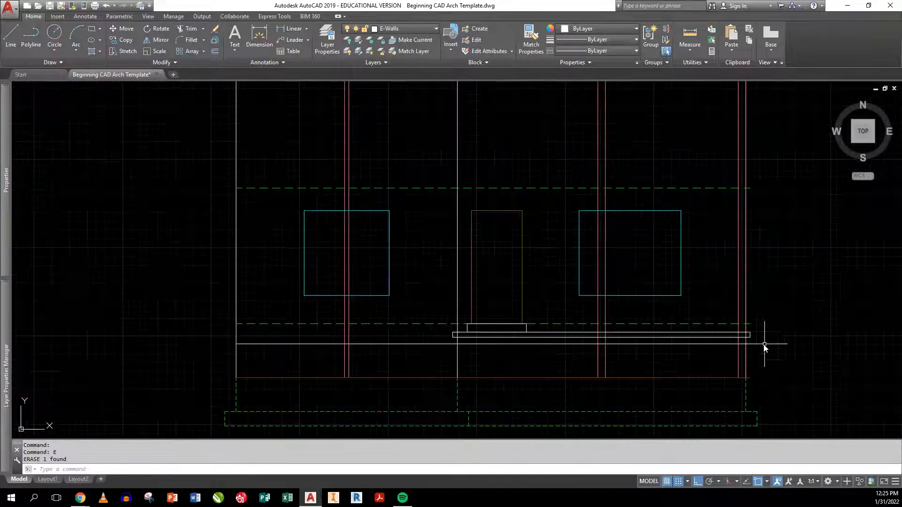
Trim the ends of the ceiling, finished floor and ground lines that project past the right wall line.
click(745, 365)
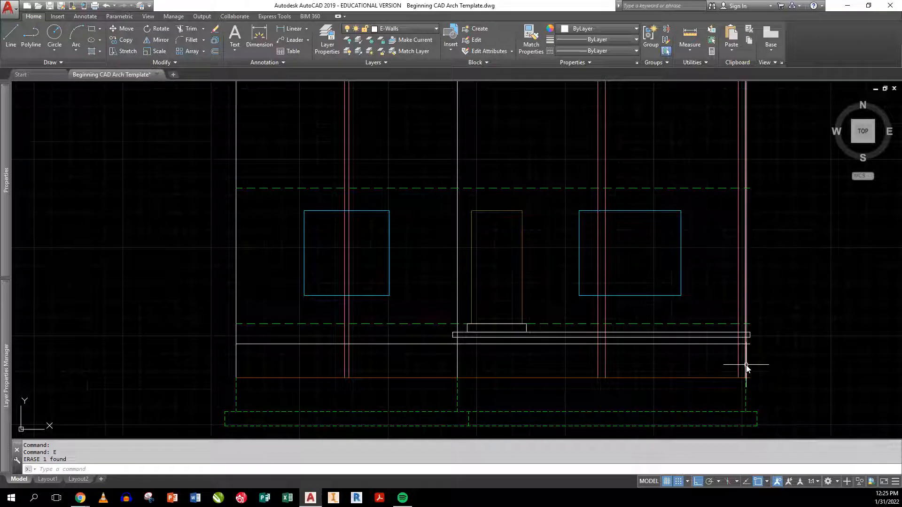
key(Escape)
middle_drag(775, 362, 671, 380)
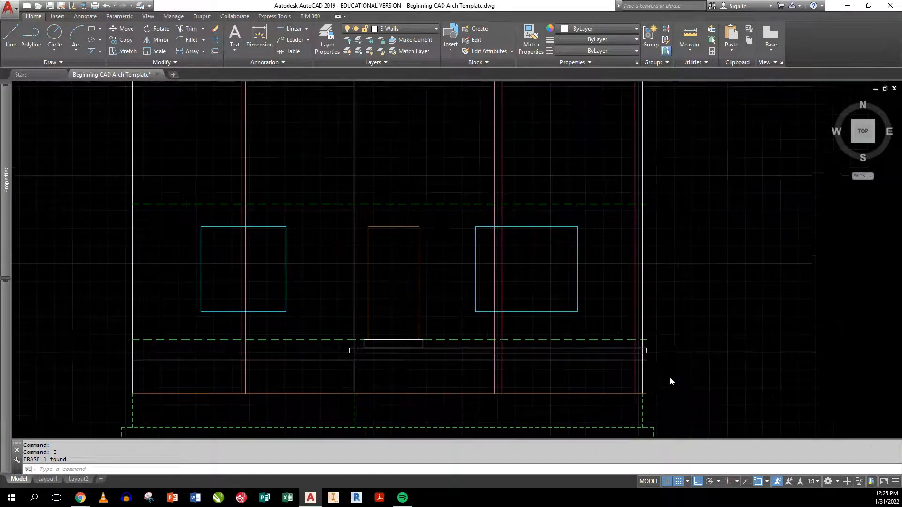
middle_drag(640, 306, 550, 331)
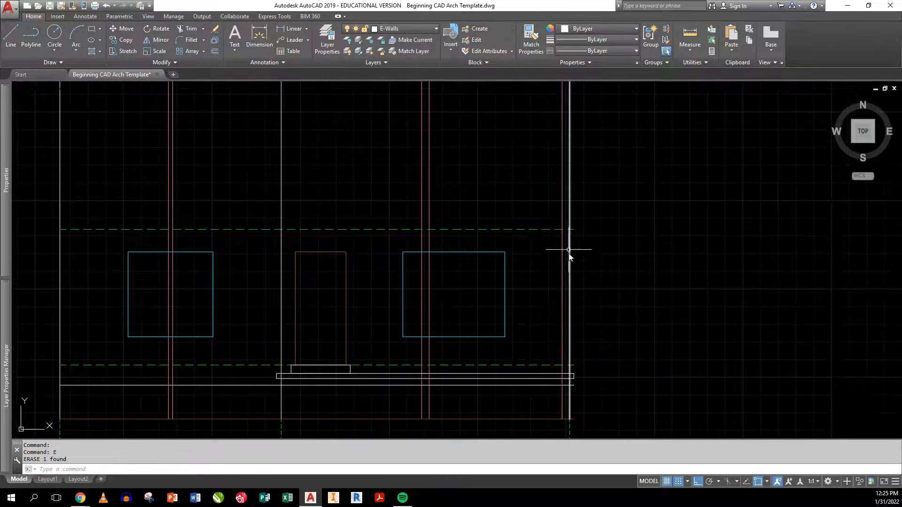
text(tr)
key(Return)
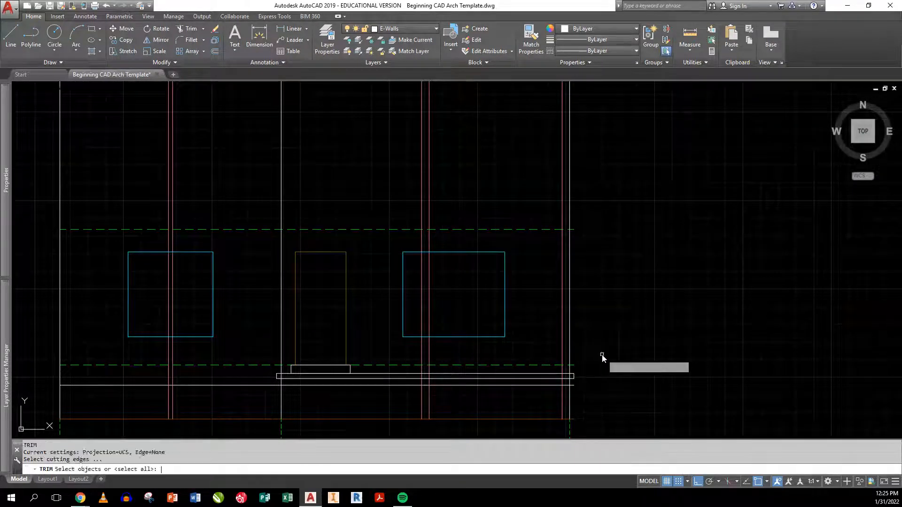
key(Return)
click(575, 230)
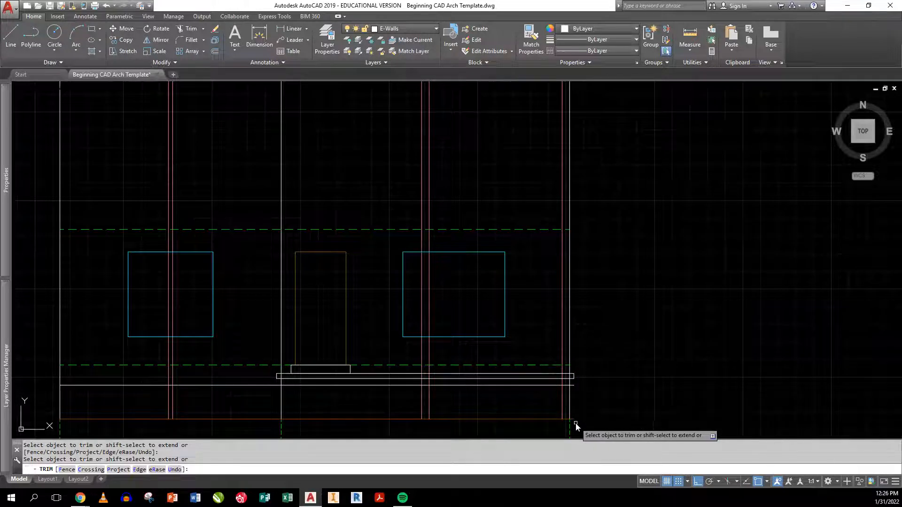
key(Return)
Trim away the two wall line segments that cross the thin porch slab at its left and right ends.
scroll(584, 360, up, 3)
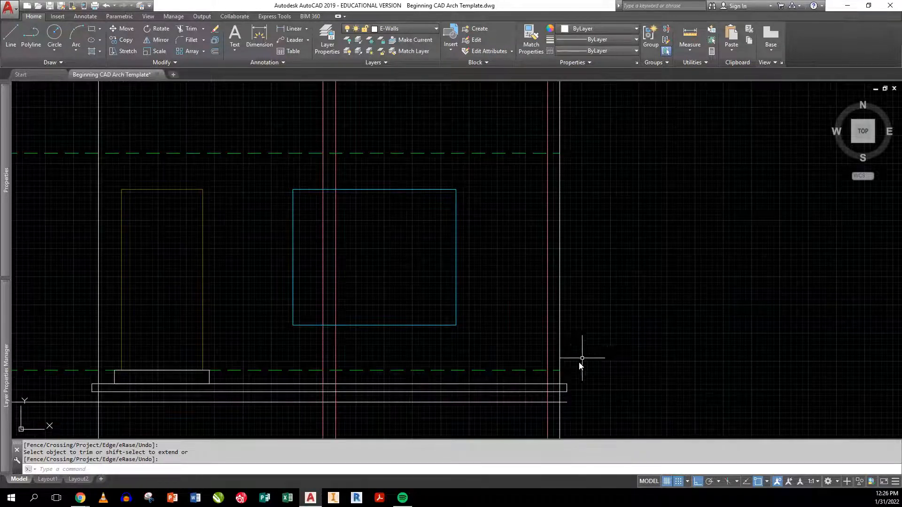
key(Escape)
key(Return)
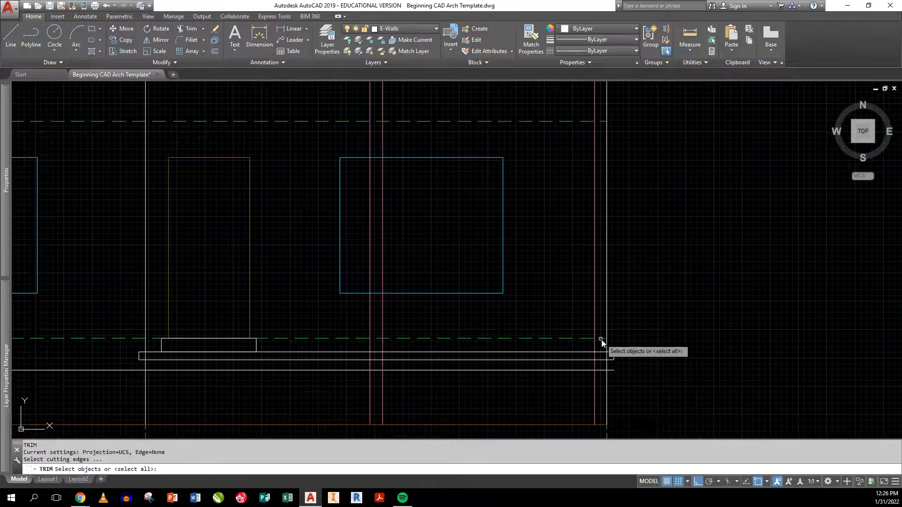
key(Return)
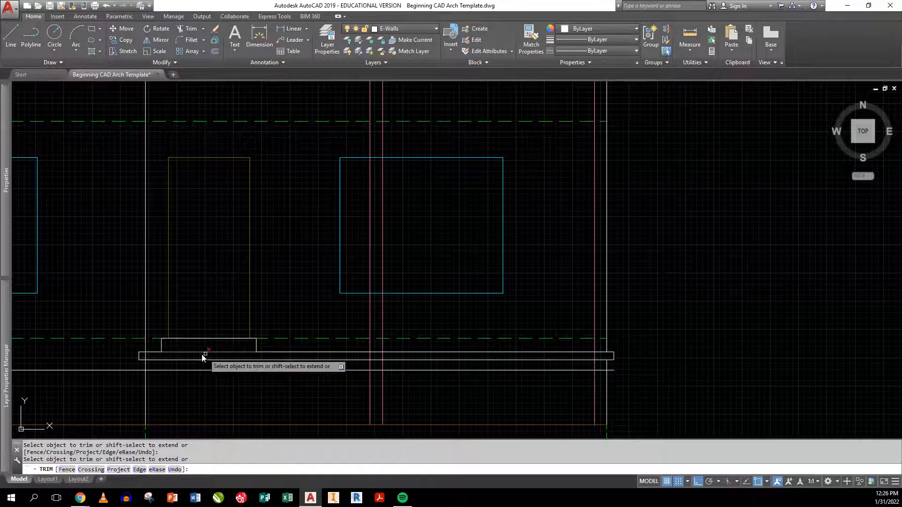
click(145, 356)
key(Return)
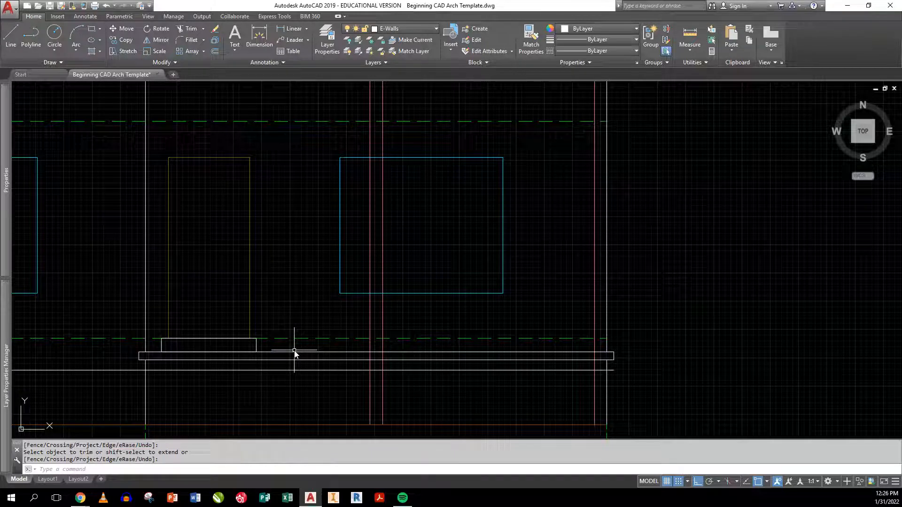
key(Escape)
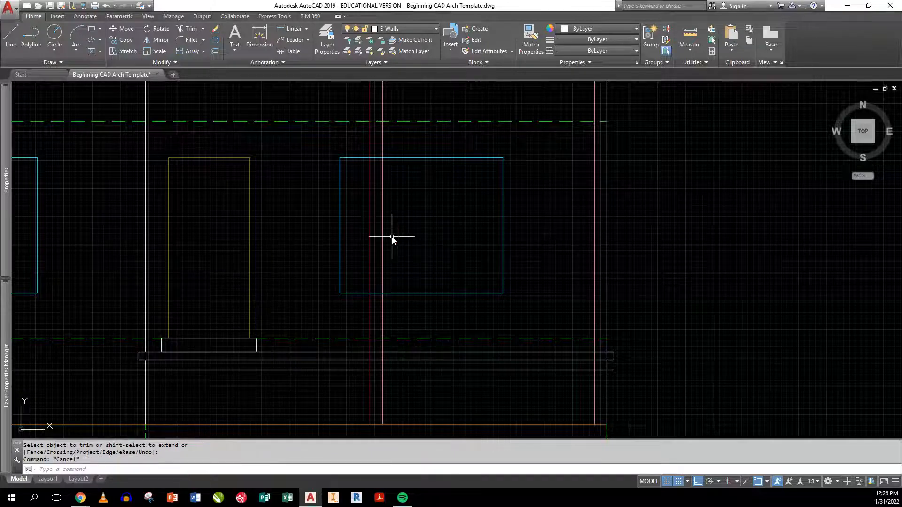
Draw the middle porch post as a rectangle between its two construction lines, from the ceiling line down to the slab top.
scroll(582, 308, down, 2)
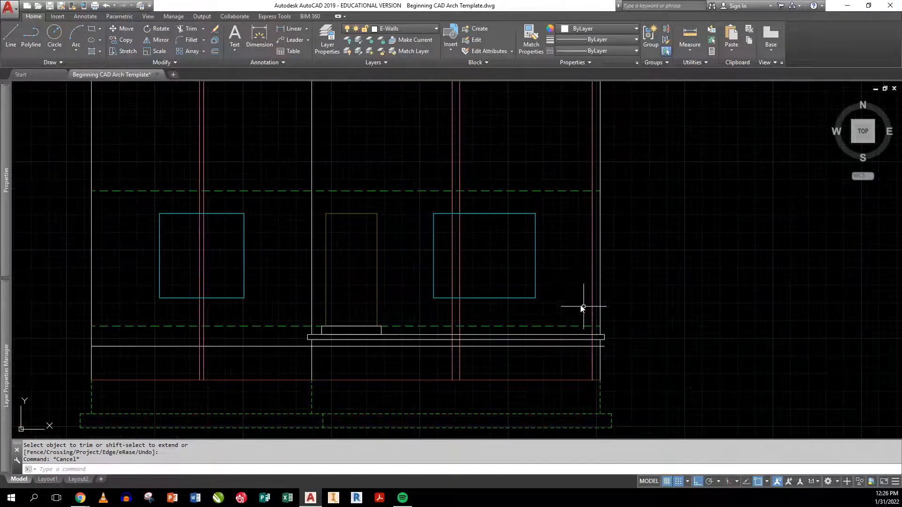
middle_drag(539, 248, 505, 268)
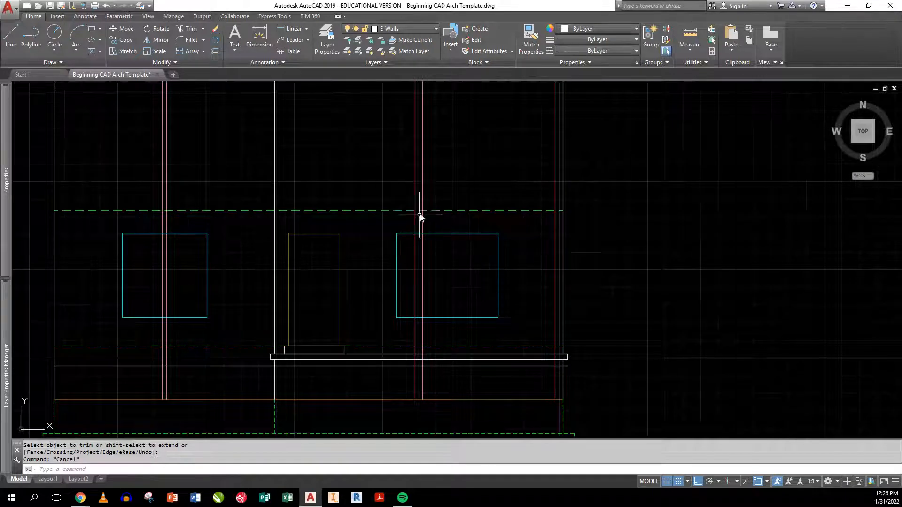
text(rec)
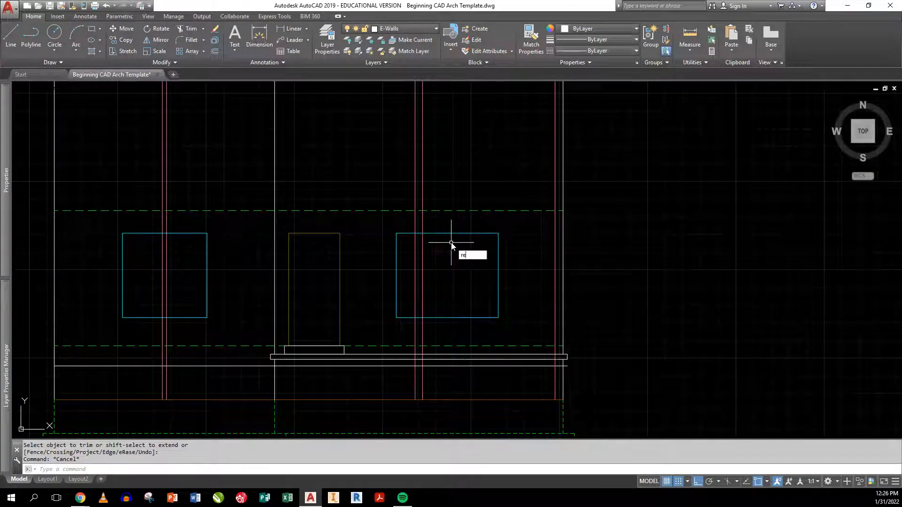
key(Return)
click(415, 211)
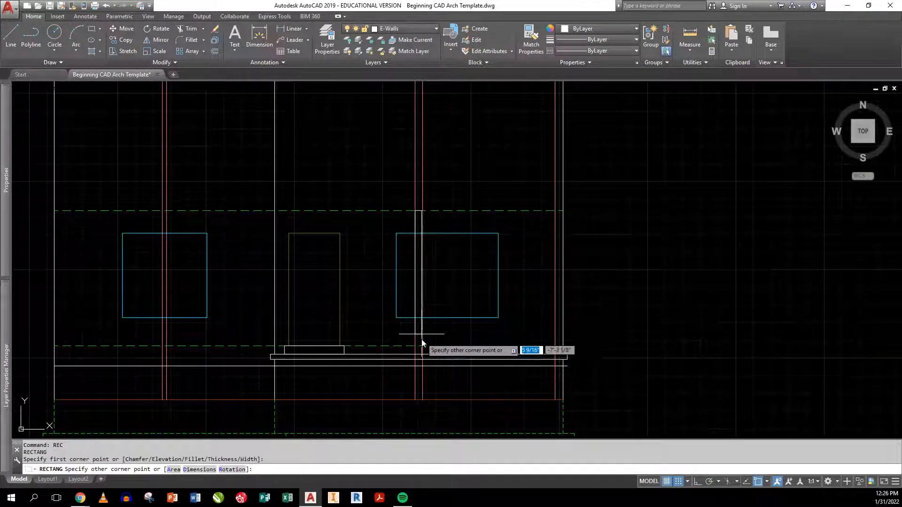
click(422, 358)
key(Return)
key(Escape)
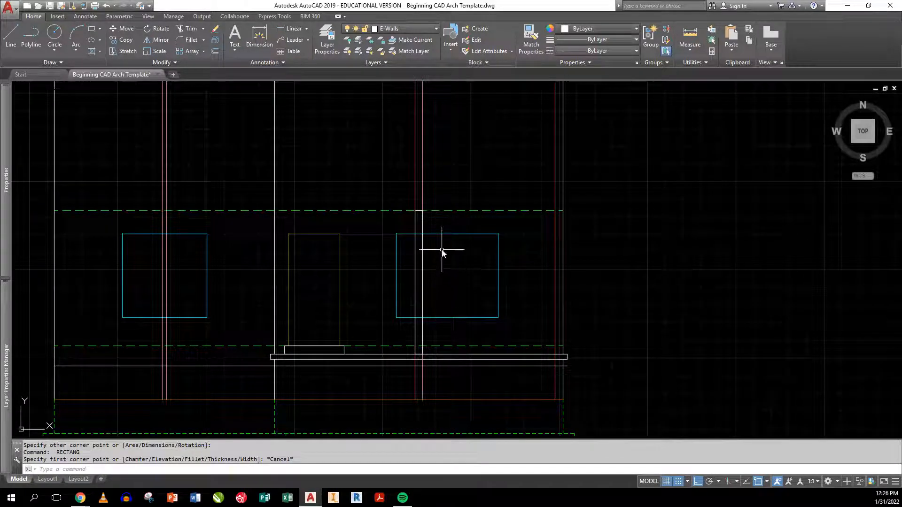
Copy the post rectangle from its top-left corner to the rightmost construction line at the ceiling line.
text(cp)
key(Return)
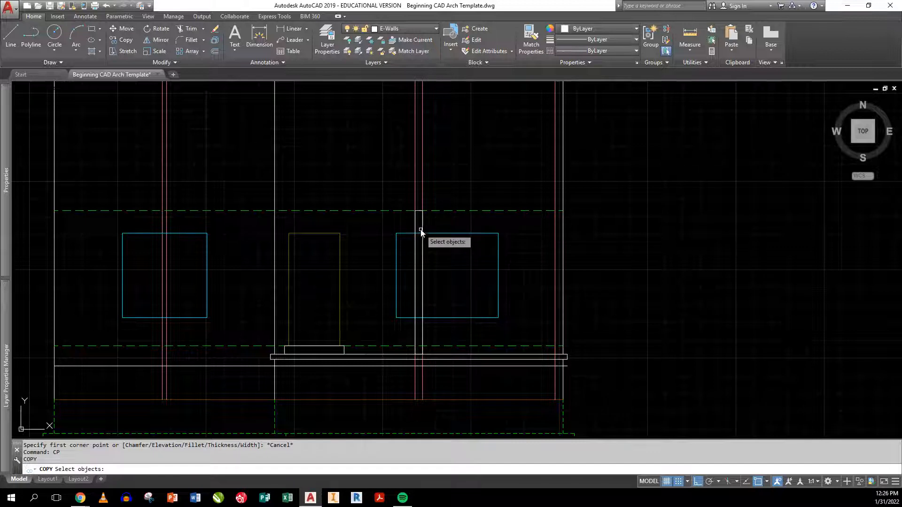
click(423, 229)
key(Return)
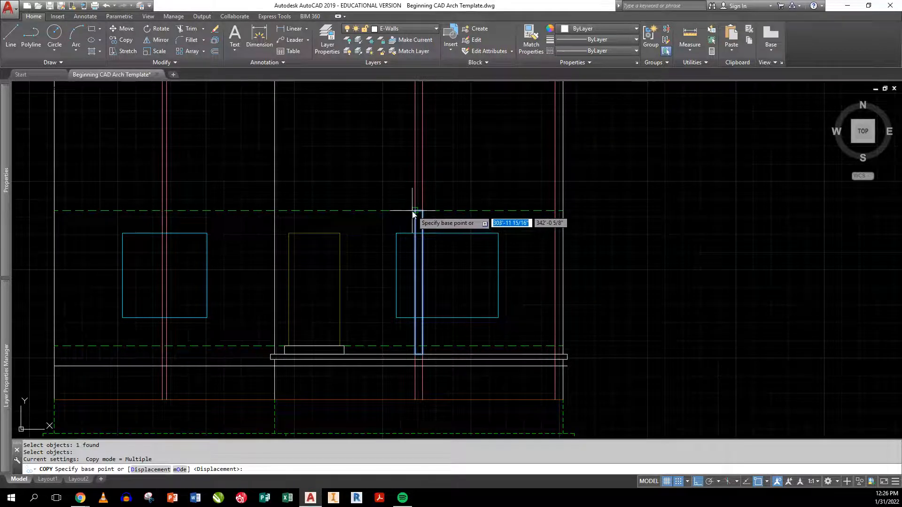
click(414, 214)
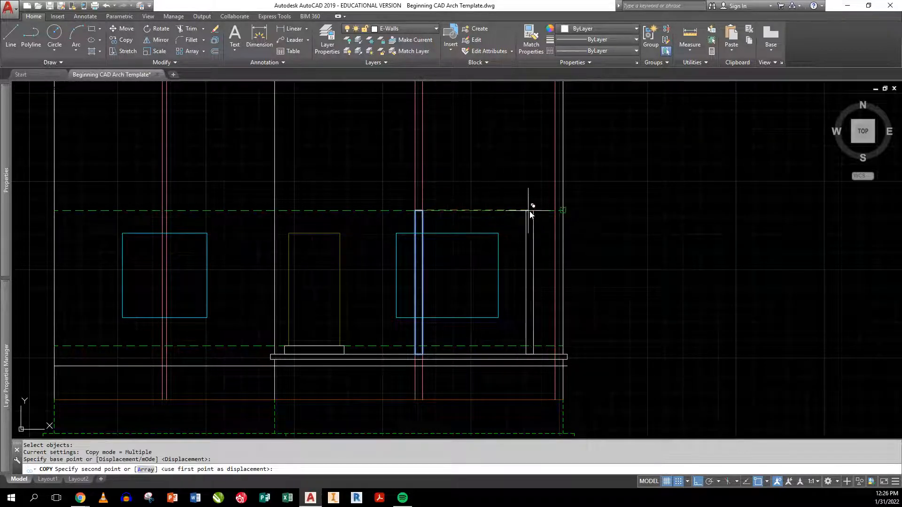
click(555, 211)
key(Return)
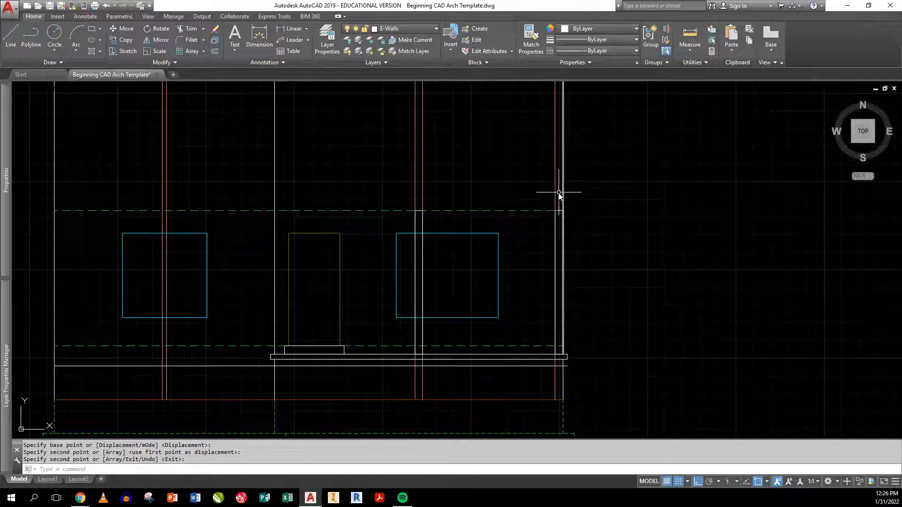
Erase the three construction lines used for the porch posts.
click(556, 194)
click(433, 168)
click(390, 171)
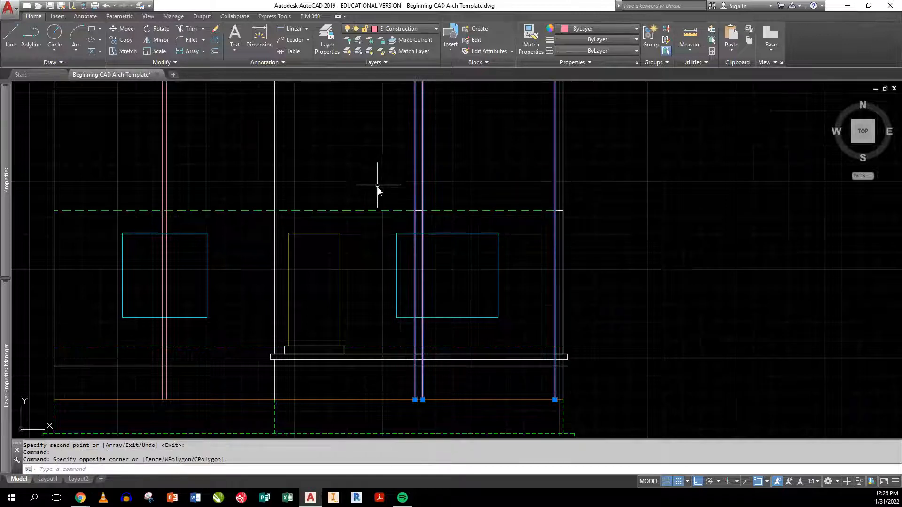
key(e)
key(Return)
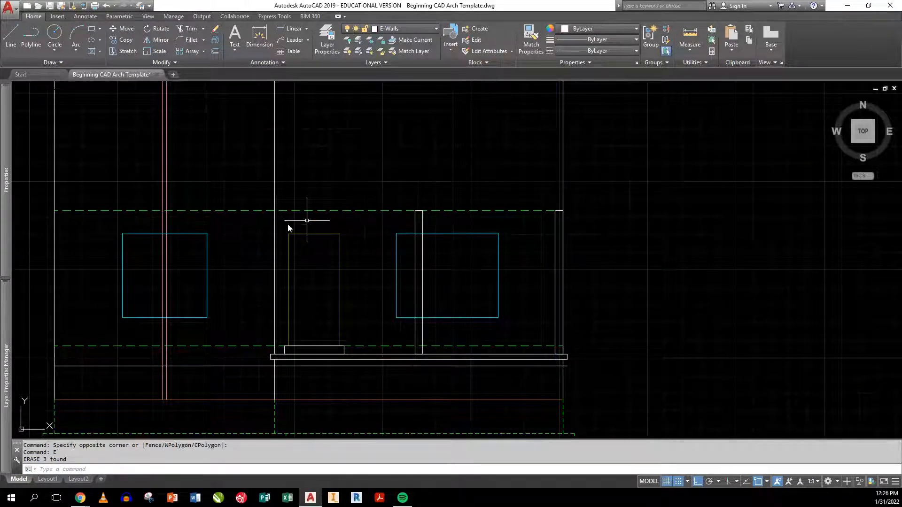
Make the E-Windows layer current by matching the left window's outline.
click(403, 41)
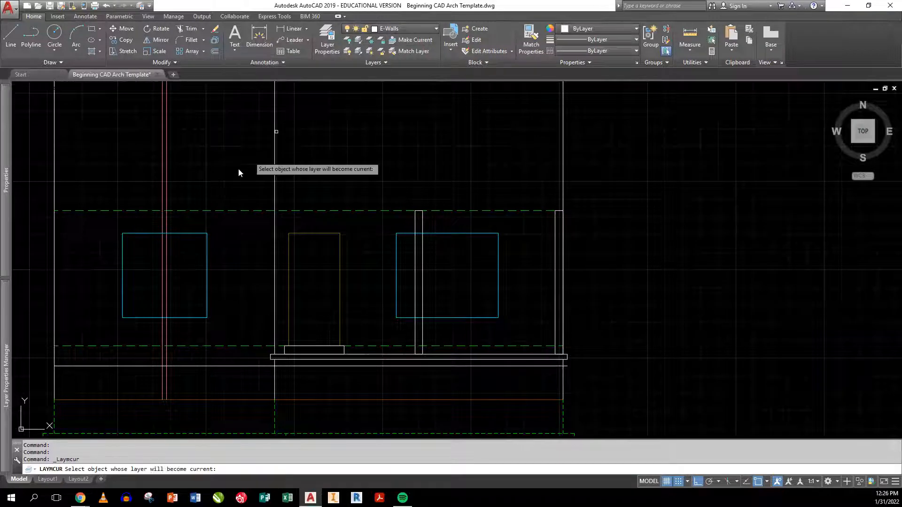
click(192, 234)
scroll(163, 262, up, 2)
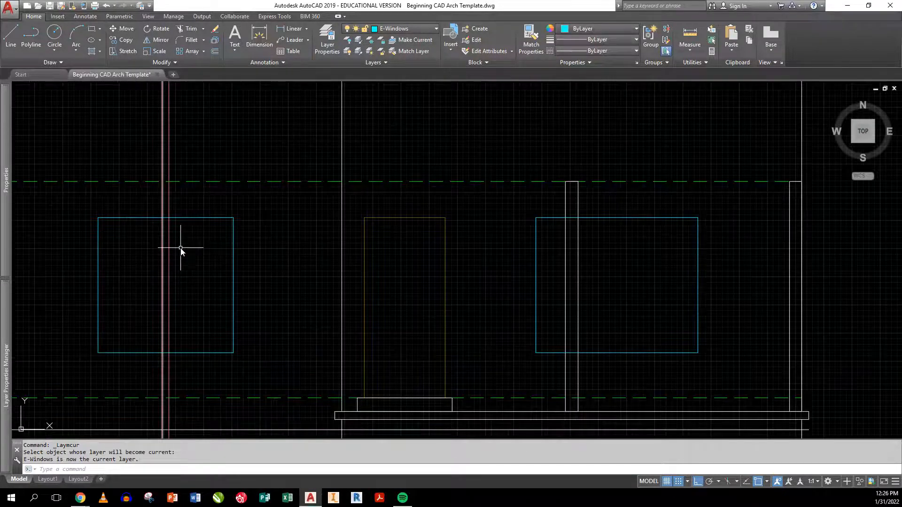
key(l)
key(Return)
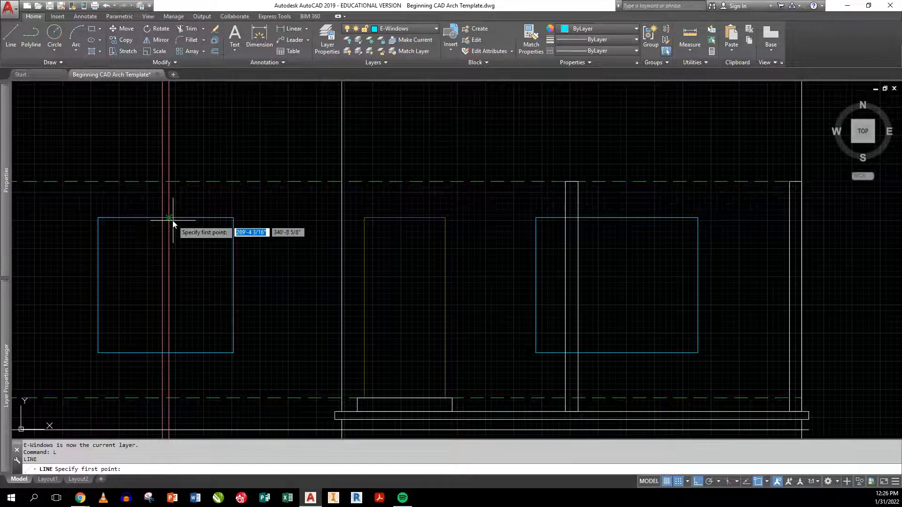
key(Escape)
key(Escape)
Draw two rectangles inside the left window, one on each side of the central construction lines, as its two panes.
text(rec)
key(Return)
click(170, 219)
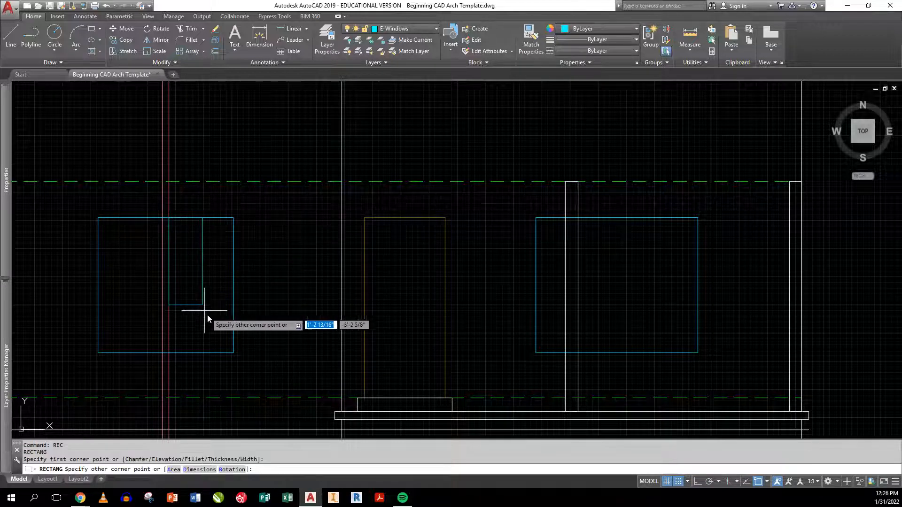
click(233, 353)
key(Return)
key(Return)
click(164, 219)
click(99, 355)
key(Return)
Erase the two vertical construction lines running through the centre of the left window.
click(186, 375)
click(138, 369)
key(Escape)
click(198, 376)
click(144, 370)
text(E)
key(Return)
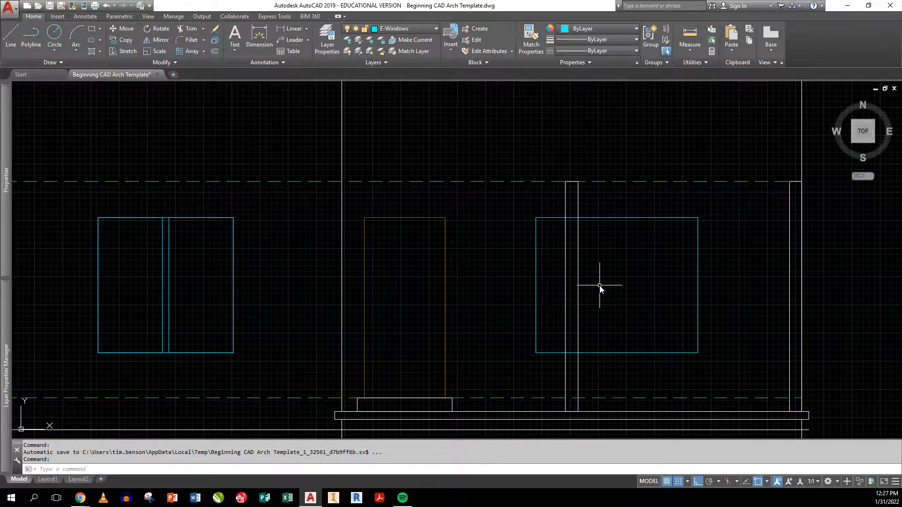
Trim the right window's top and bottom edges where they pass behind the middle porch post.
text(tr)
key(Return)
key(Return)
click(573, 367)
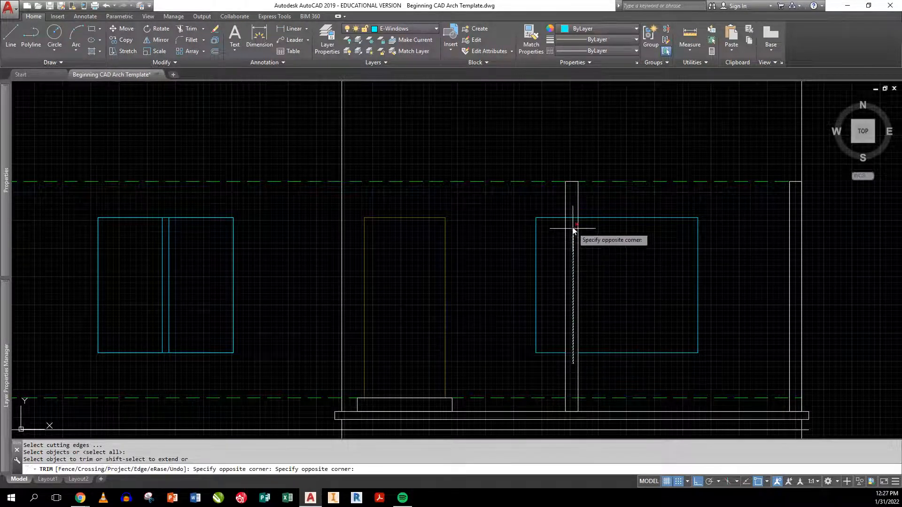
click(573, 216)
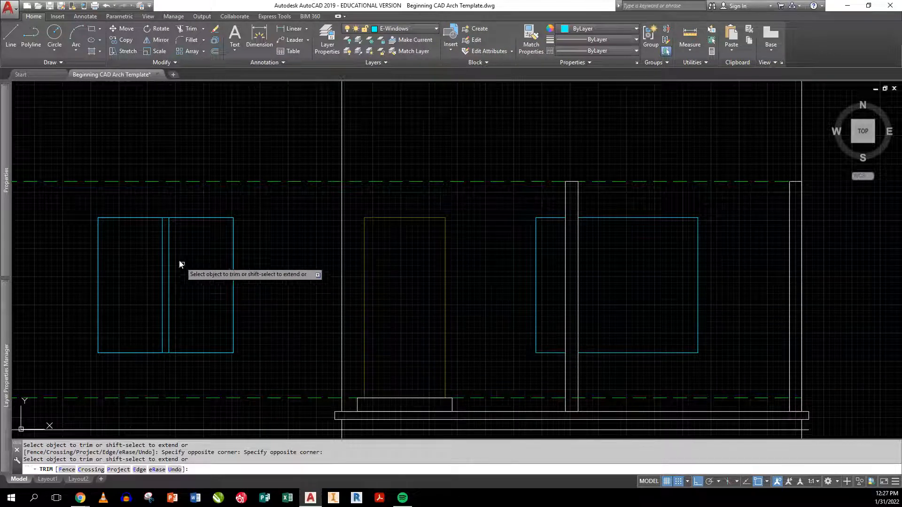
key(Return)
Trim off the three vertical wall lines above the ceiling line.
middle_drag(592, 268, 479, 248)
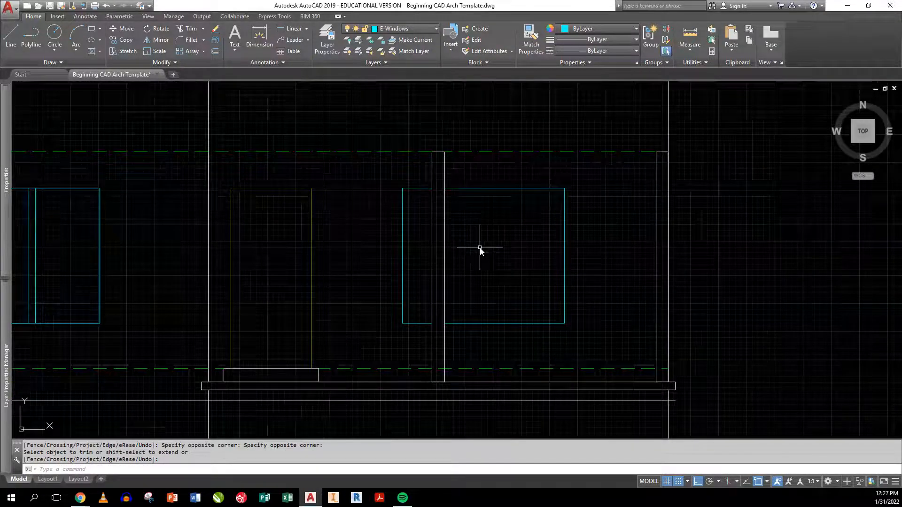
scroll(452, 249, down, 4)
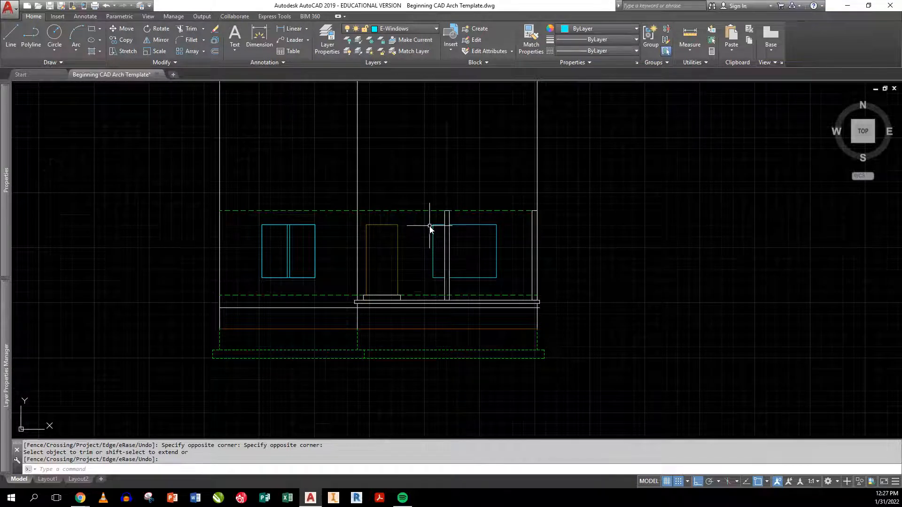
key(Return)
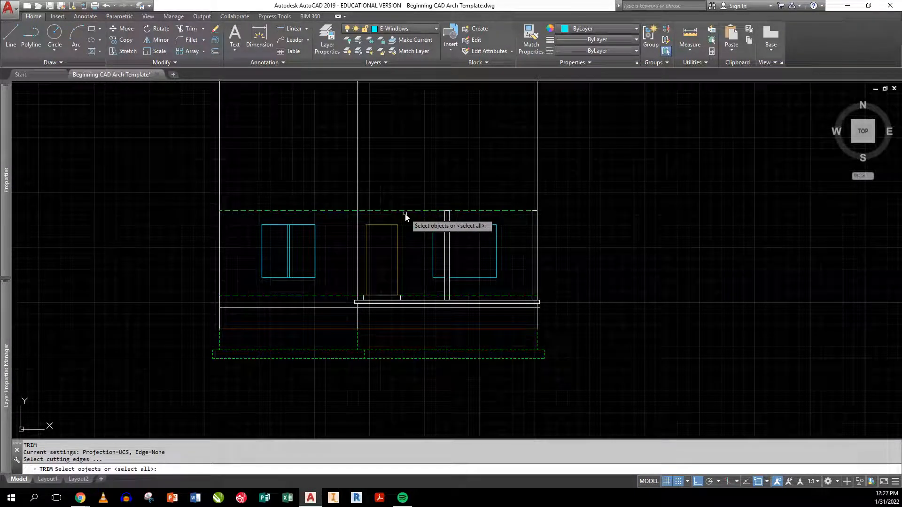
key(Return)
click(570, 182)
click(128, 157)
key(Return)
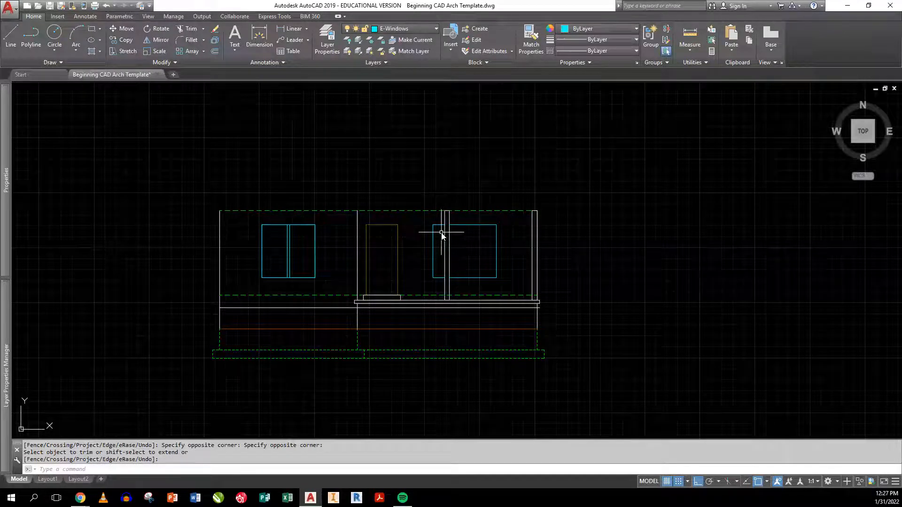
Make E-Roof the current layer and bring the area above the left wall into view.
click(417, 29)
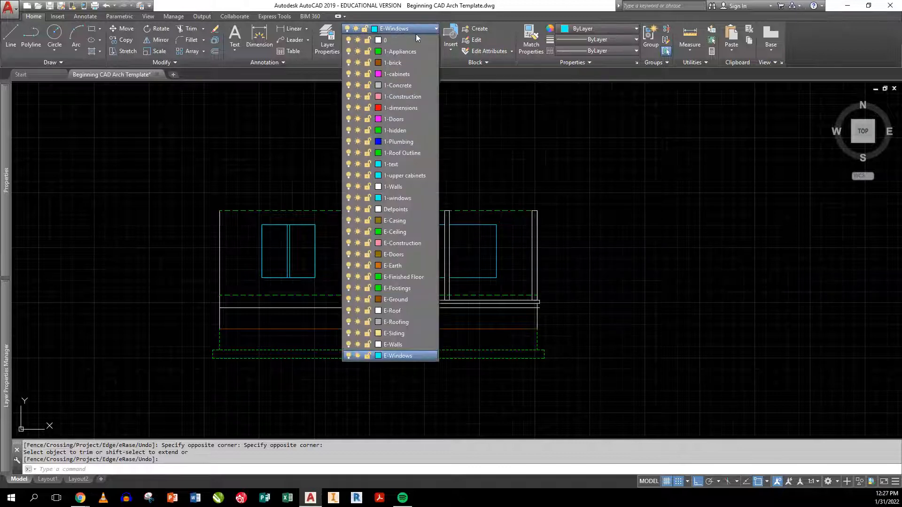
click(394, 310)
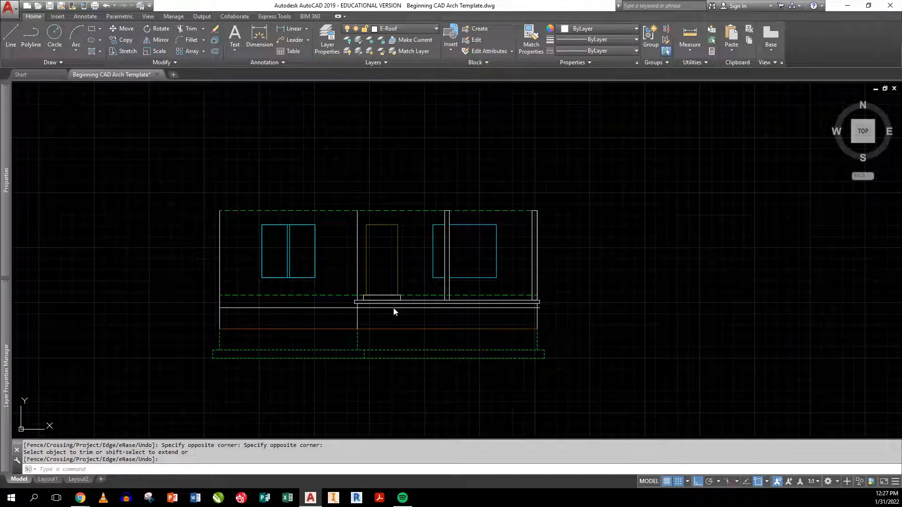
scroll(269, 210, up, 4)
middle_drag(249, 195, 267, 265)
scroll(270, 266, down, 2)
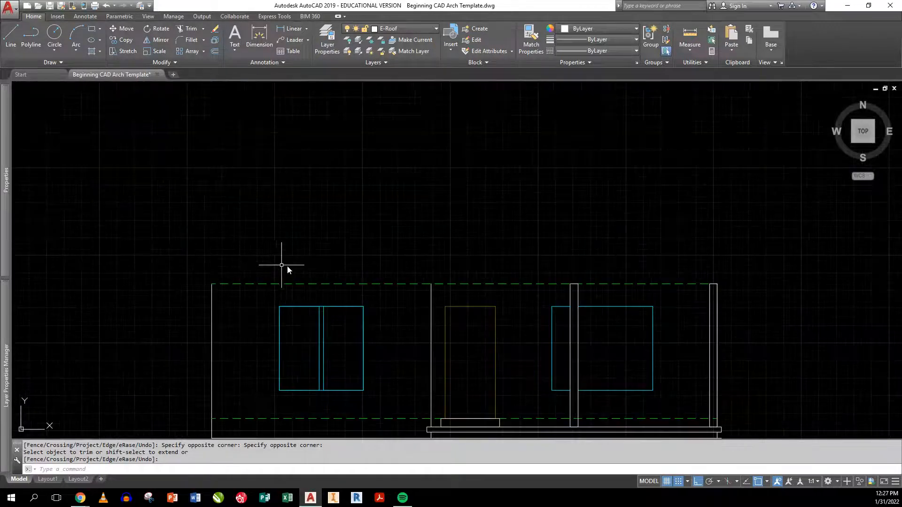
Draw a roof slope line from the left wall's top outer corner, running 144 inches across and 48 inches up.
key(Escape)
text(l)
key(Return)
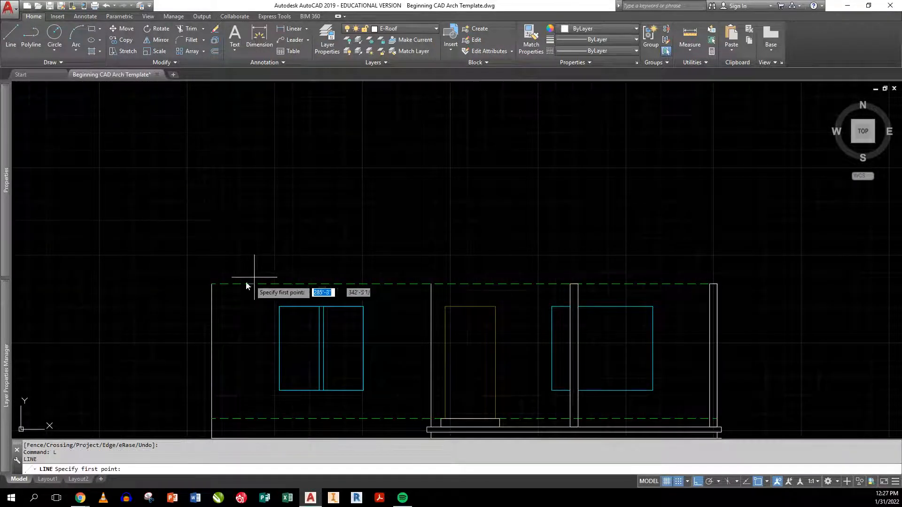
click(212, 284)
key(shift)
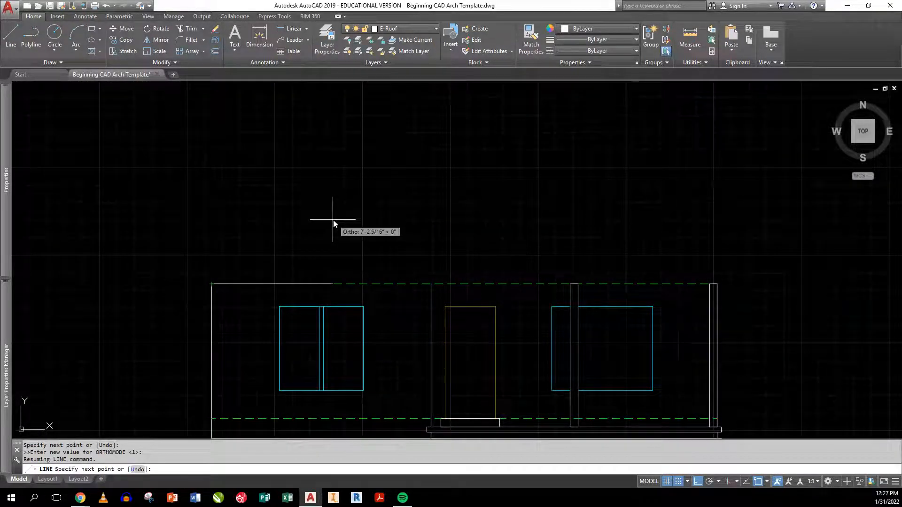
text(144)
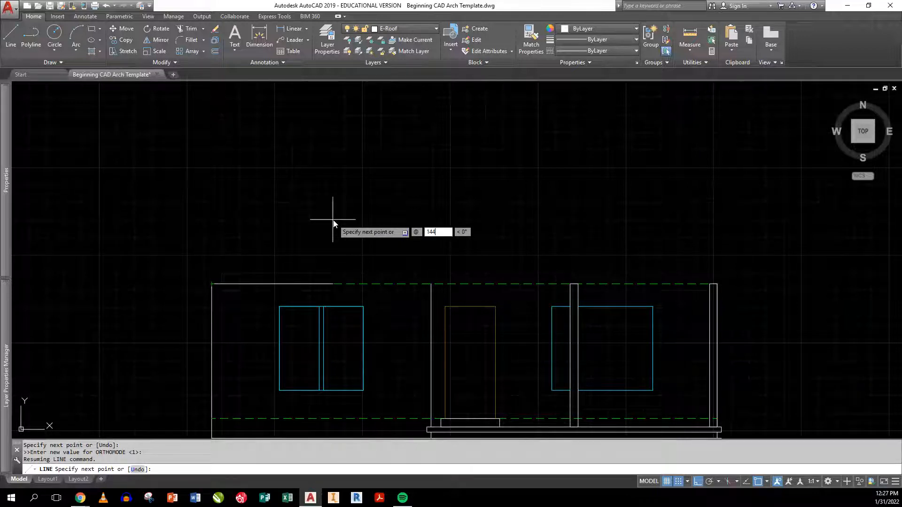
key(Tab)
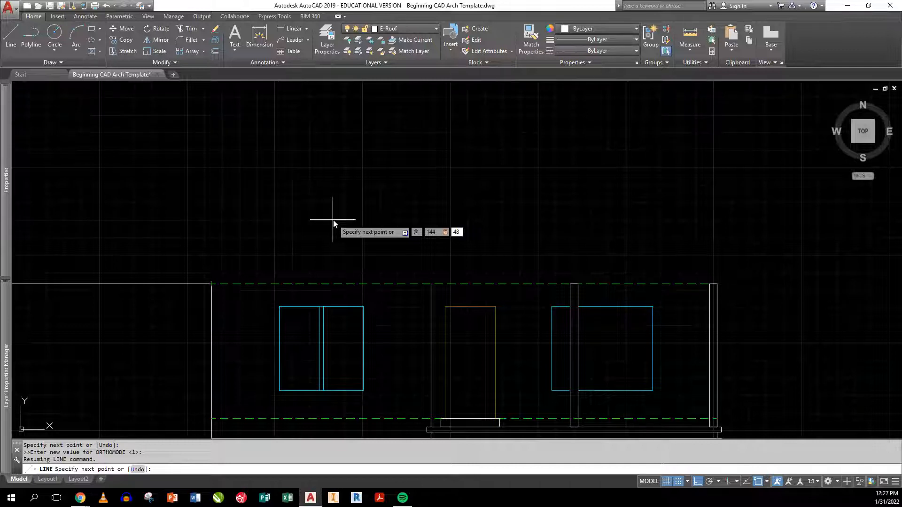
key(Return)
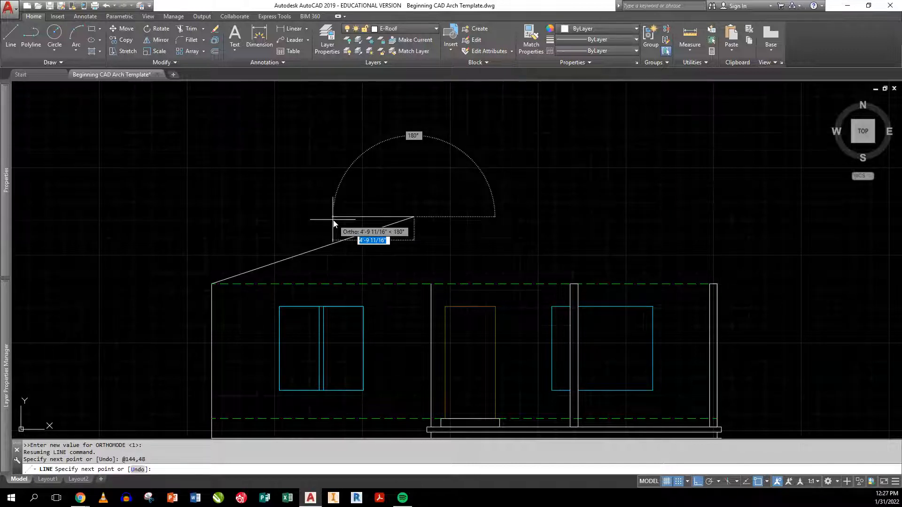
key(Return)
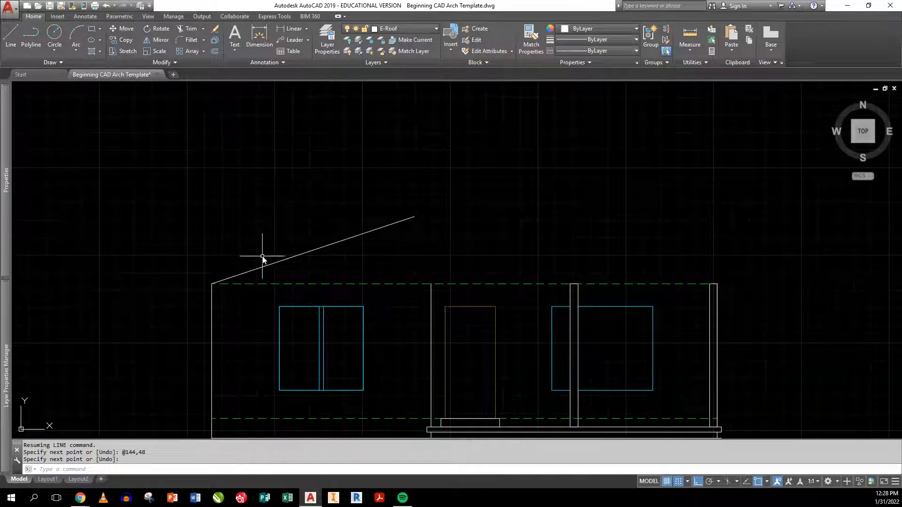
Mirror the roof slope line about the vertical centreline of the left window, keeping the original.
text(mi)
key(Return)
click(369, 261)
click(302, 208)
key(Return)
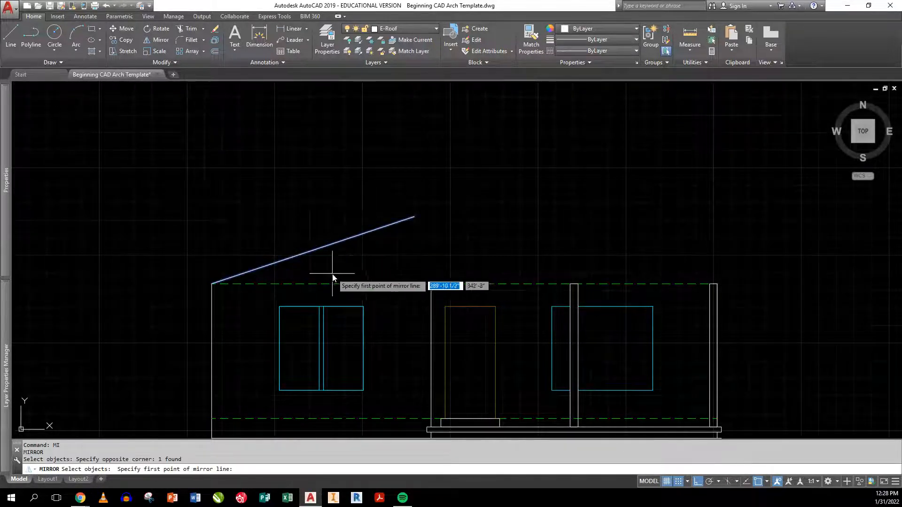
click(322, 306)
click(320, 137)
key(Return)
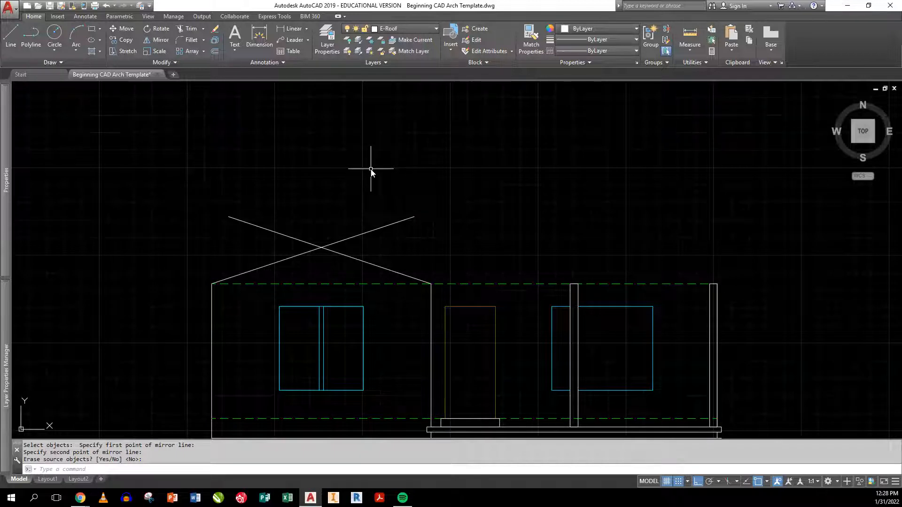
Copy the mirrored slope line from the left section's right wall corner to the top outer corner of the right porch post.
key(Return)
click(385, 268)
key(Return)
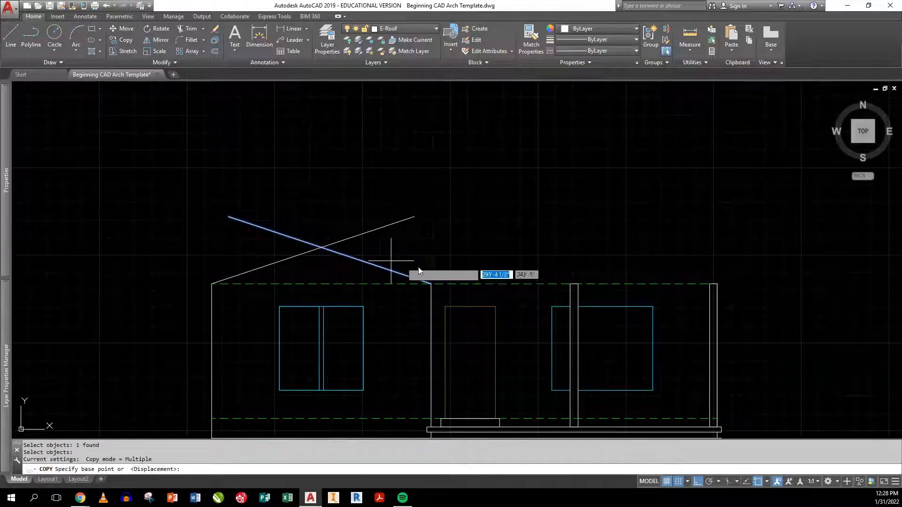
click(430, 284)
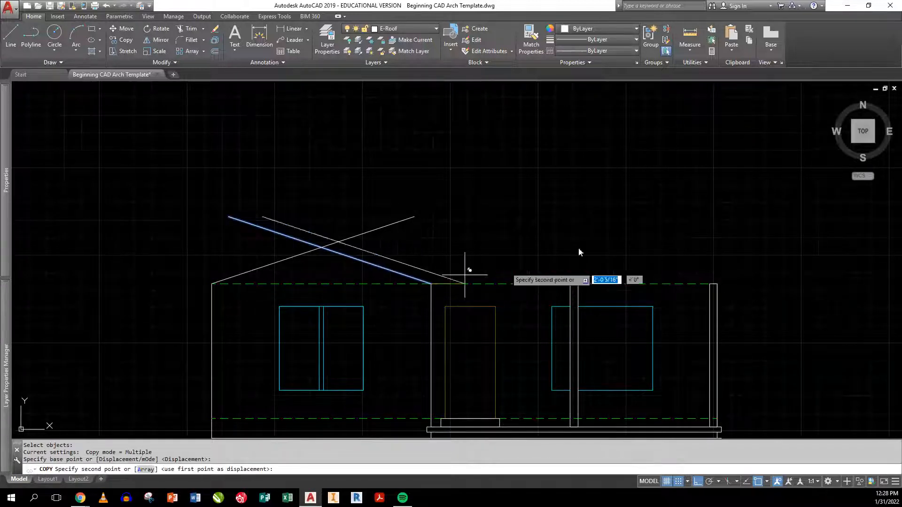
click(717, 285)
key(Return)
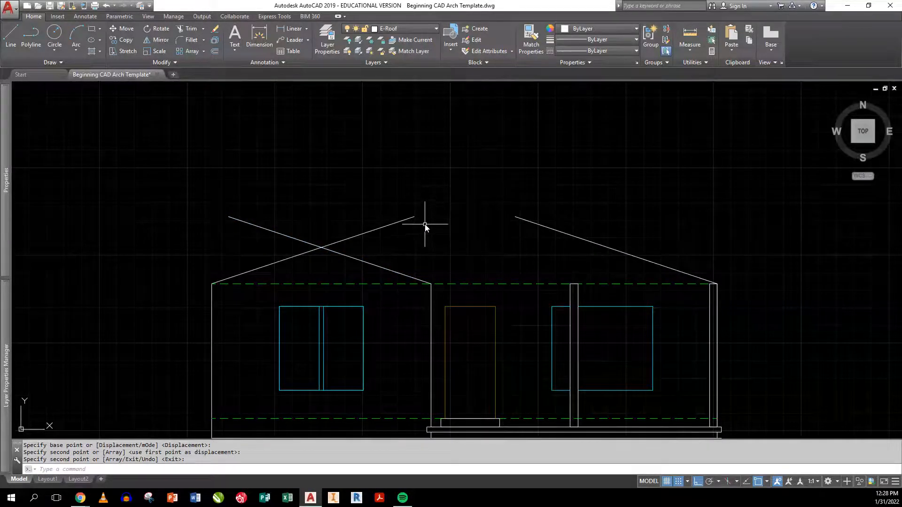
Fillet the left slope line and the copied right slope line into a sharp main roof peak.
text(f)
key(Return)
click(407, 220)
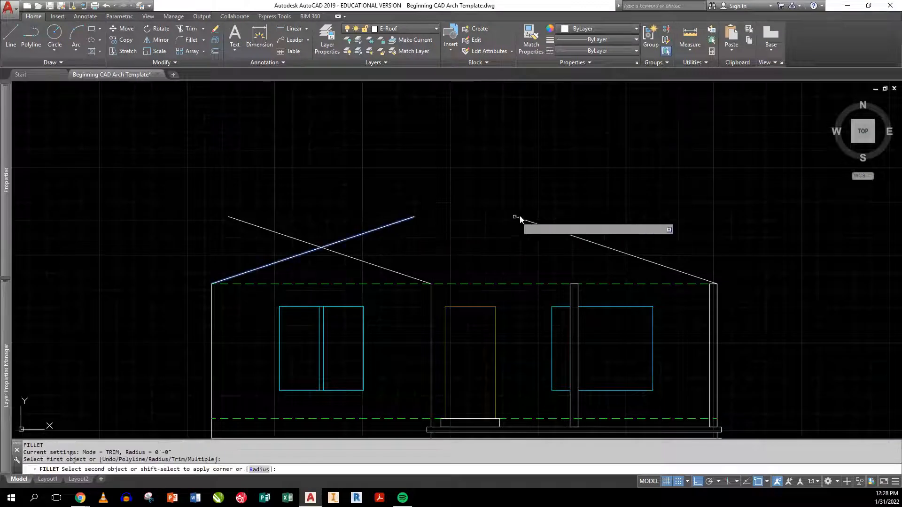
key(Escape)
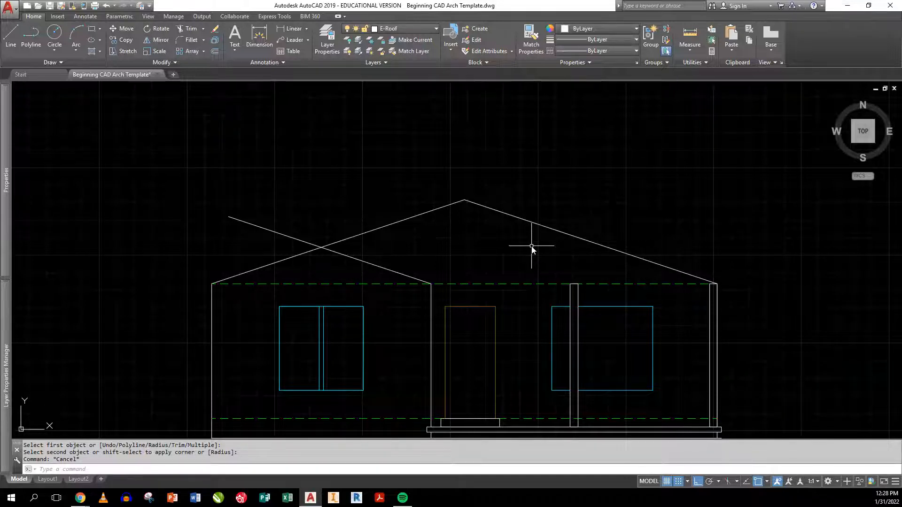
Offset both main roof slopes and the small gable's right slope 6 inches outward to give the roof its thickness.
text(o)
key(Return)
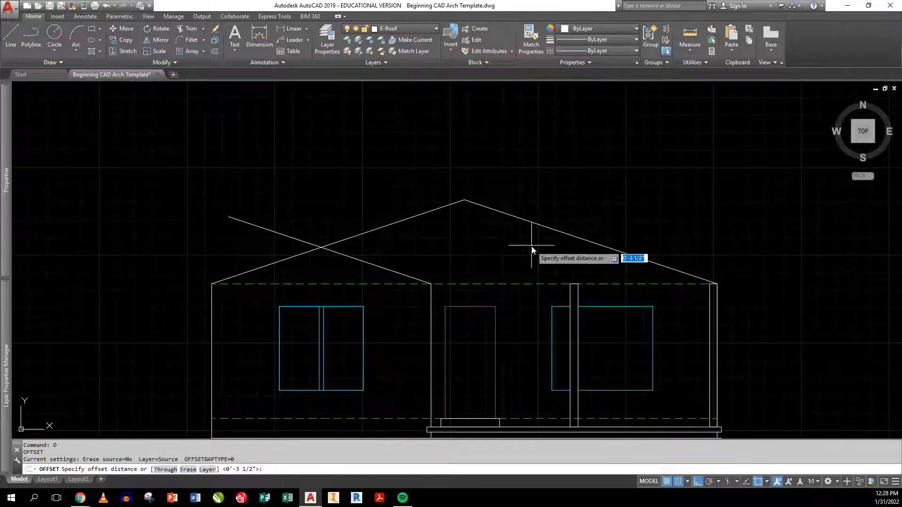
text(6)
key(Return)
click(557, 229)
click(584, 194)
click(415, 218)
click(412, 211)
click(369, 262)
click(388, 255)
key(Return)
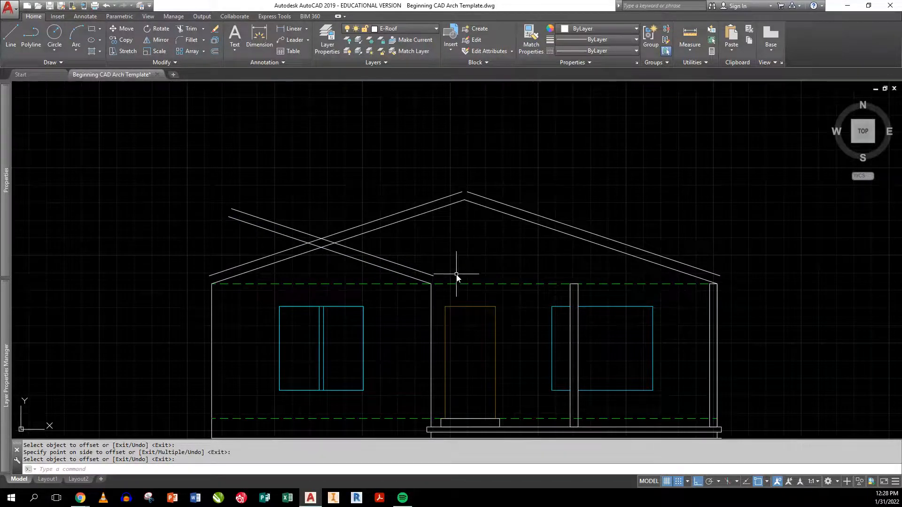
Offset the left section's two outer wall lines 12 inches outward to mark the eave overhangs.
text(o)
key(Return)
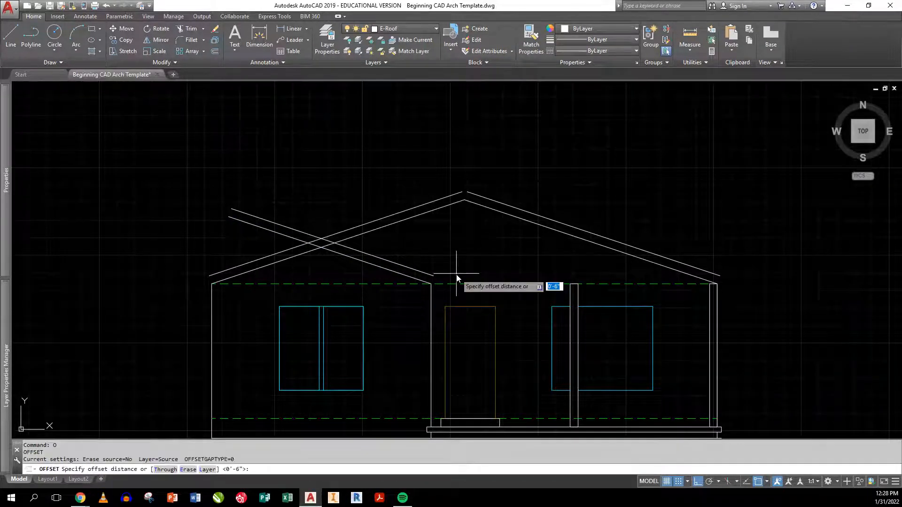
text(12)
key(Return)
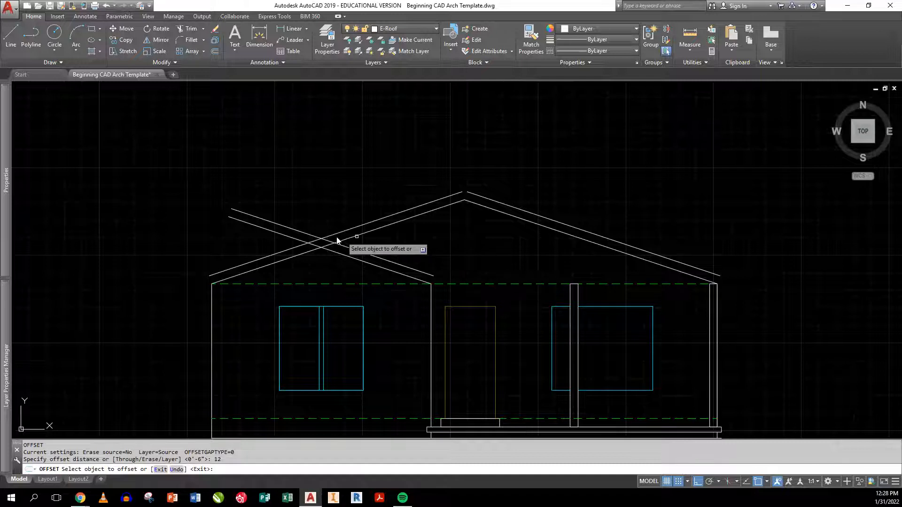
click(211, 299)
click(200, 303)
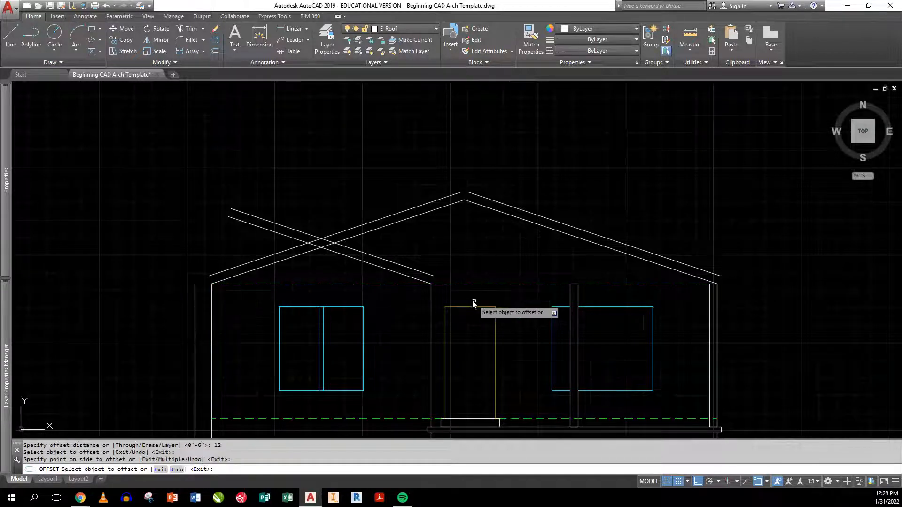
click(432, 297)
click(454, 299)
click(717, 300)
click(723, 307)
scroll(723, 313, up, 7)
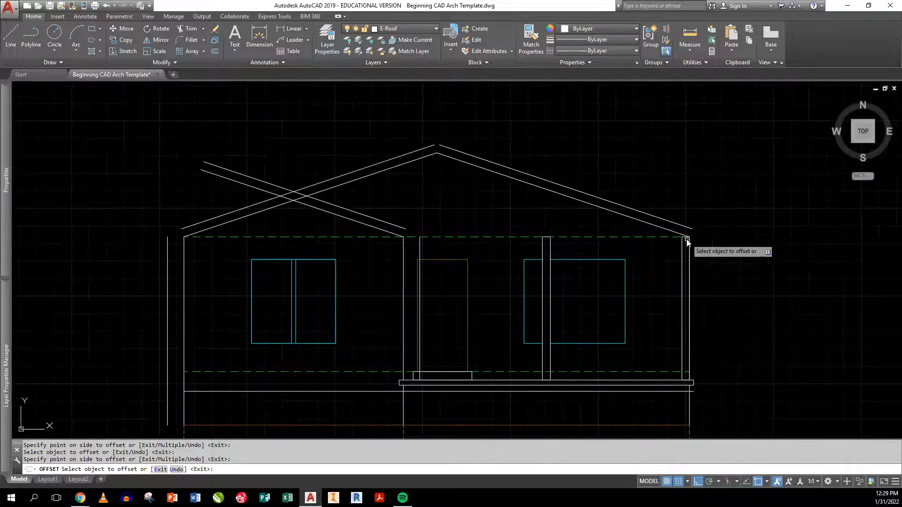
key(Return)
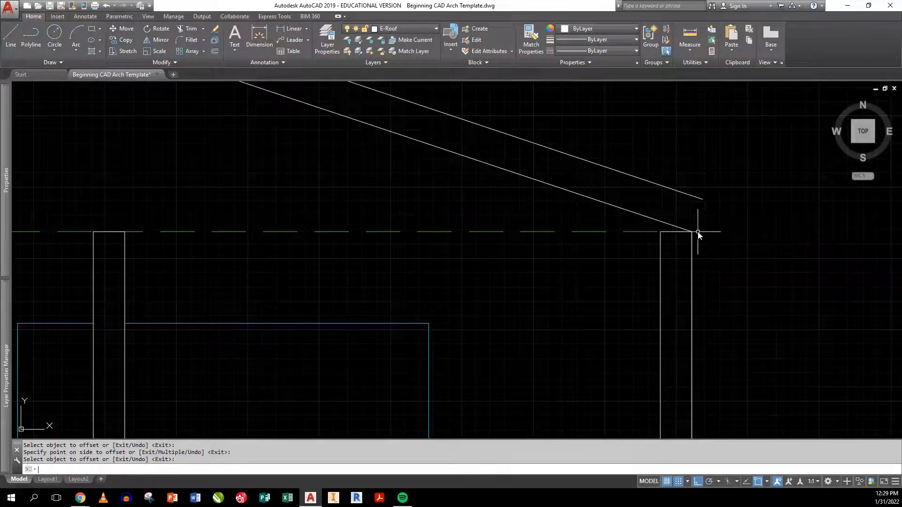
Draw a vertical line about 1 foot long upward from the right porch post's top outer corner.
click(695, 234)
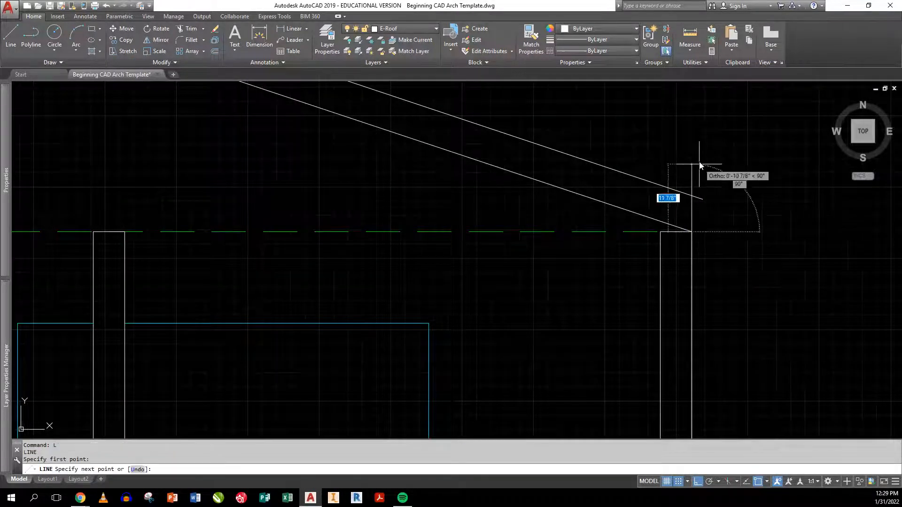
click(699, 159)
key(Return)
Move the short vertical line 12 inches outward from the right porch post to mark the right eave overhang.
text(m)
key(Return)
click(708, 171)
click(686, 177)
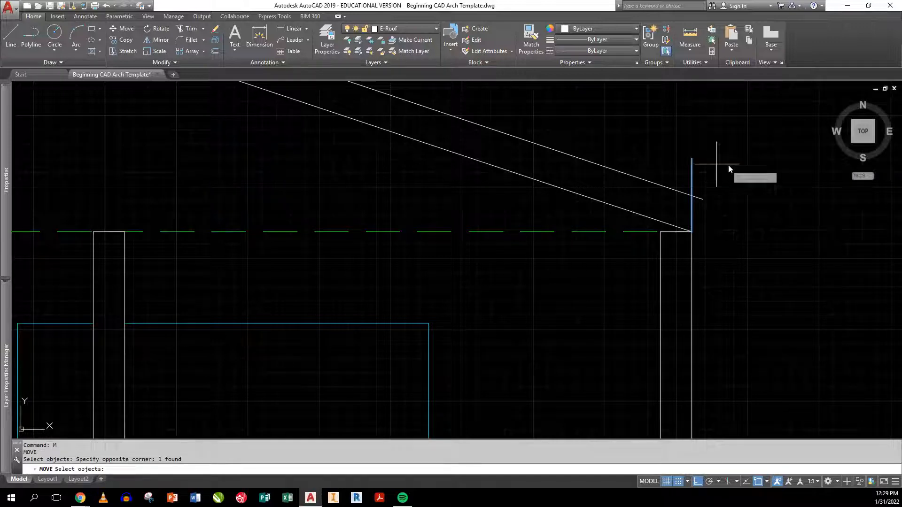
key(Return)
click(728, 164)
text(12)
key(Return)
scroll(782, 186, down, 3)
middle_drag(779, 190, 698, 245)
scroll(684, 210, down, 4)
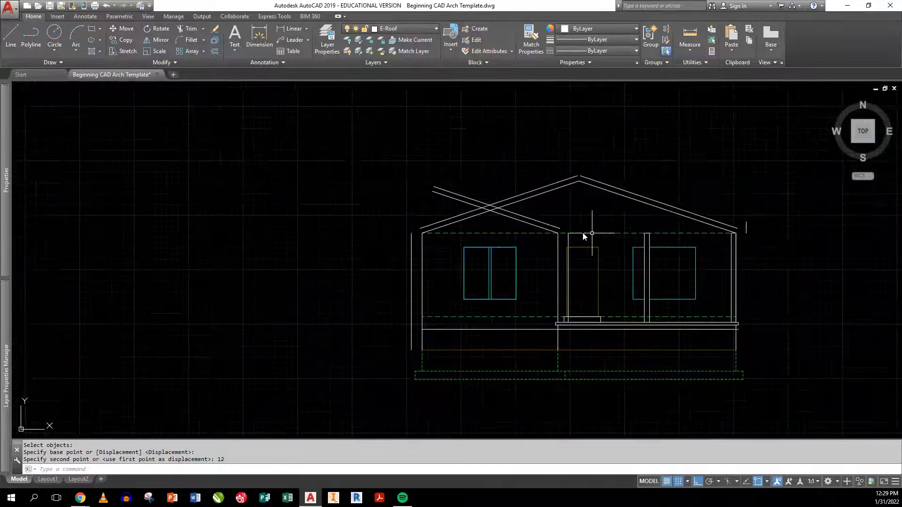
scroll(584, 234, up, 2)
key(Escape)
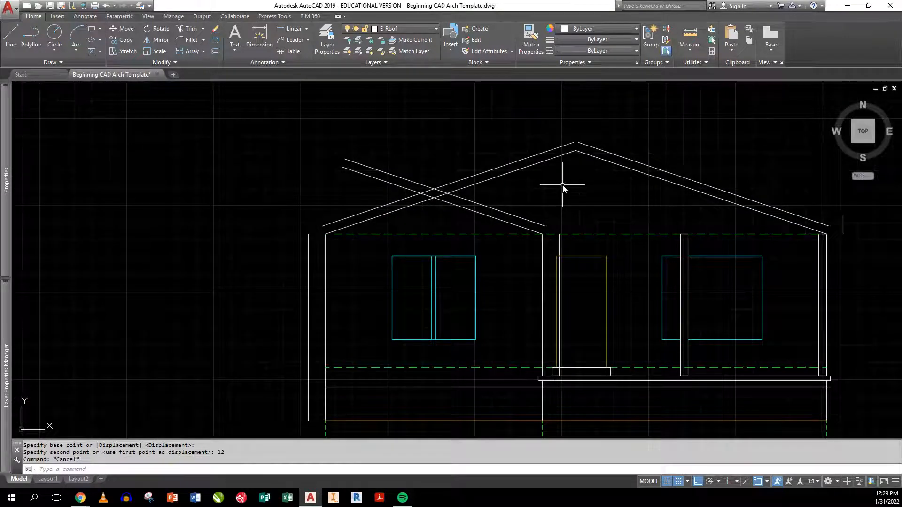
Close the left eave by filleting the upper and lower roof lines to the left overhang line.
text(f)
key(Return)
click(325, 225)
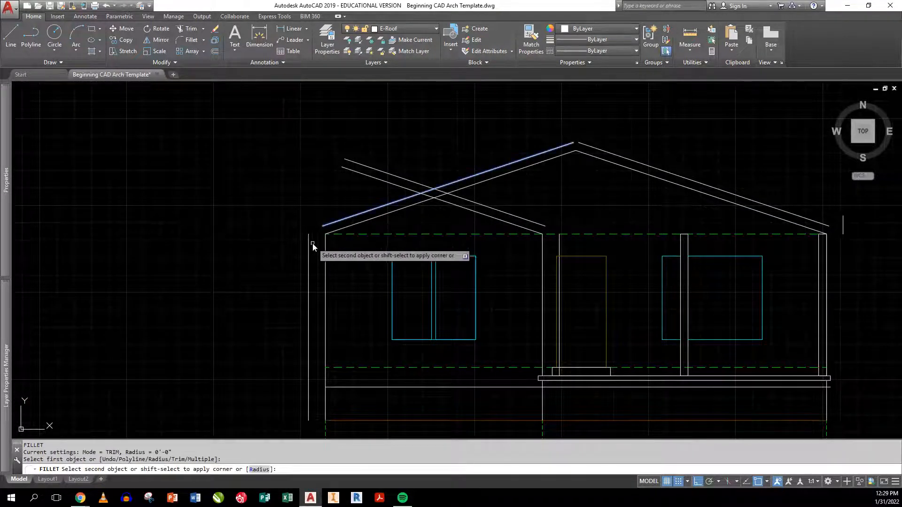
click(309, 241)
key(Return)
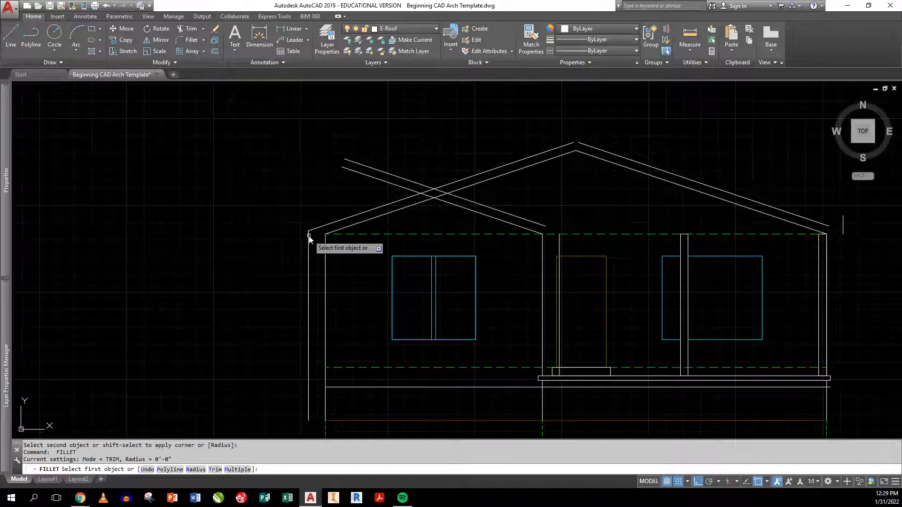
click(309, 240)
click(349, 228)
Close the small gable's right eave by filleting its lower and upper slope lines to the overhang line beside the door.
key(Return)
click(525, 228)
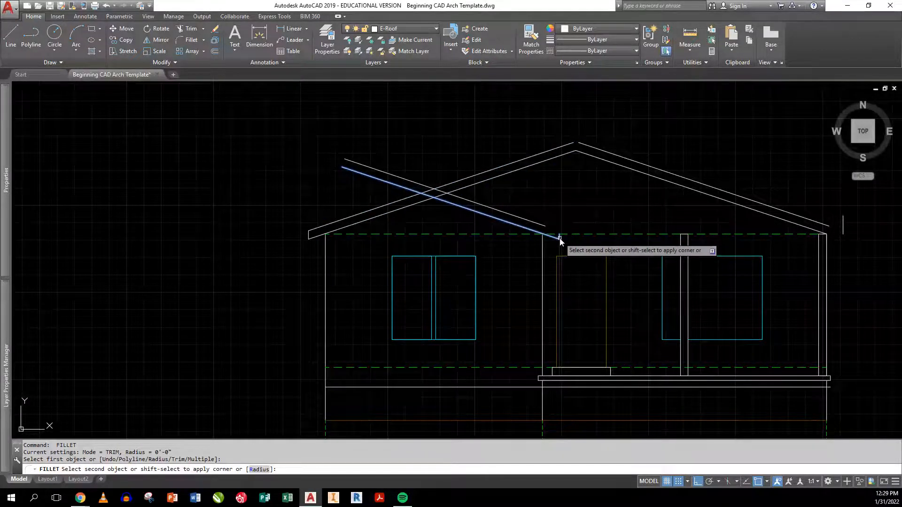
scroll(560, 240, up, 4)
click(525, 212)
key(Return)
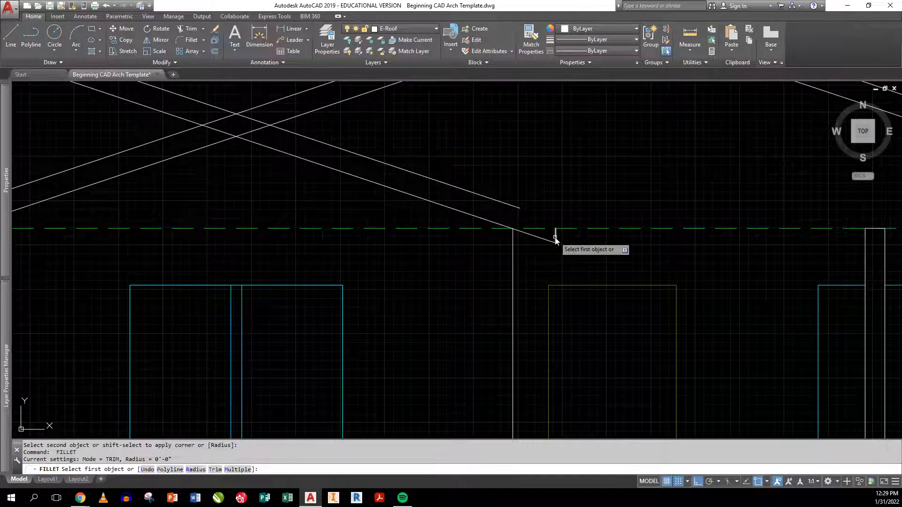
click(555, 237)
click(511, 206)
scroll(629, 234, down, 4)
middle_drag(660, 240, 424, 218)
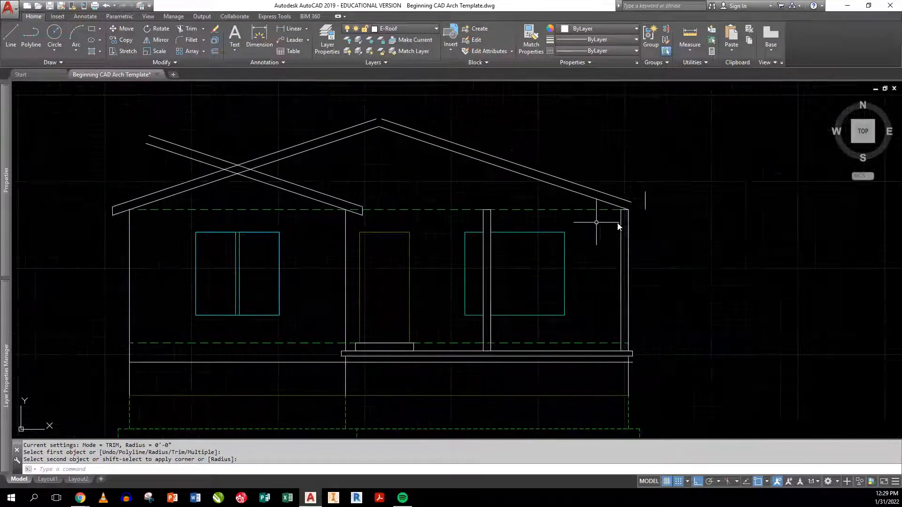
Close the main roof's right eave by filleting its lower and upper lines to the short vertical overhang line.
key(Return)
scroll(625, 209, up, 4)
click(606, 208)
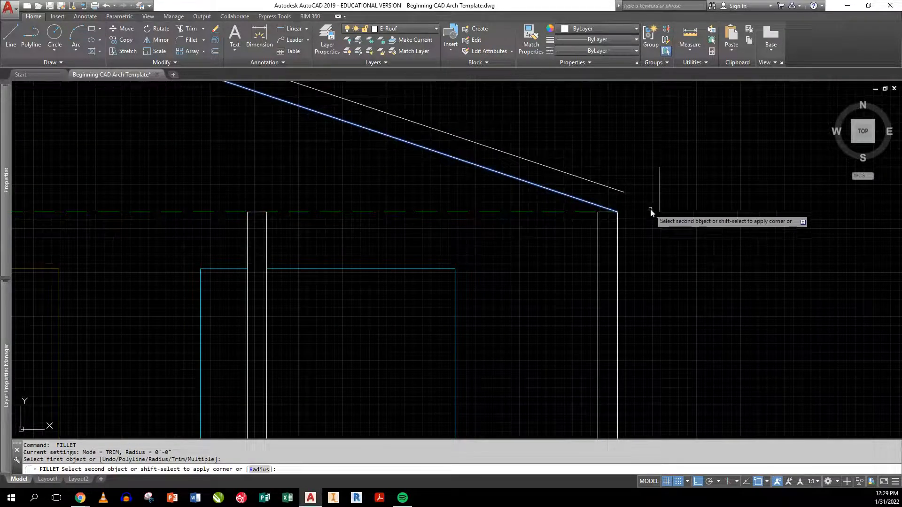
click(657, 212)
click(660, 210)
key(Return)
click(659, 224)
click(613, 189)
scroll(606, 220, down, 4)
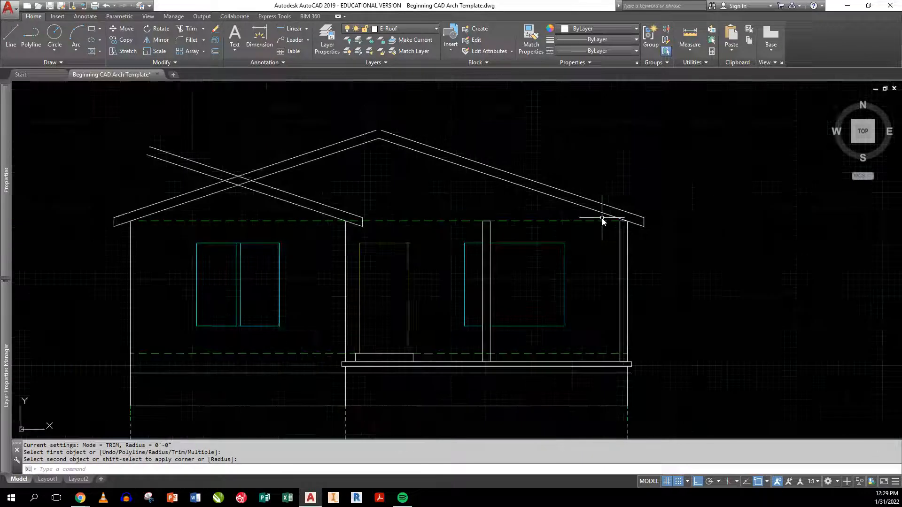
Fillet the two upper main roof lines together into a sharp point at the peak.
middle_drag(603, 220, 685, 240)
key(Return)
click(446, 154)
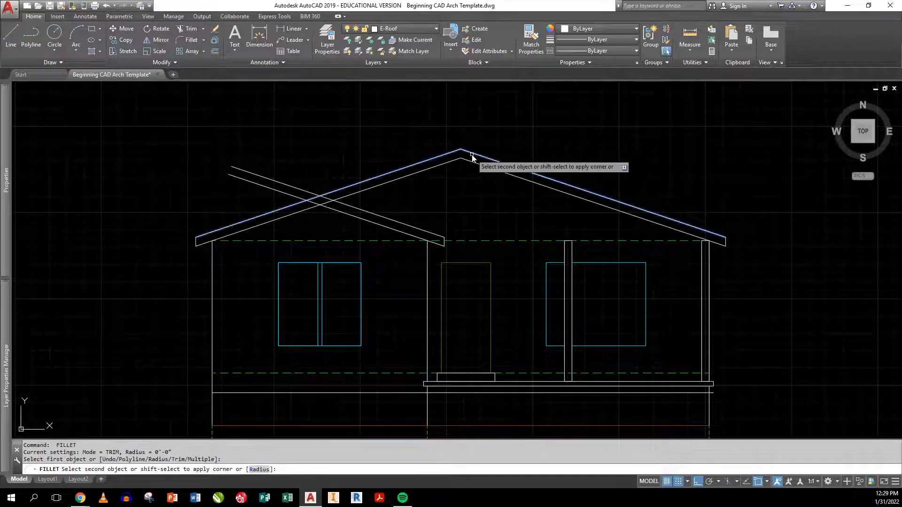
key(Escape)
key(Escape)
Trim the crossing roof lines above and inside the intersection so the small gable reads in front of the main roof.
scroll(329, 184, up, 2)
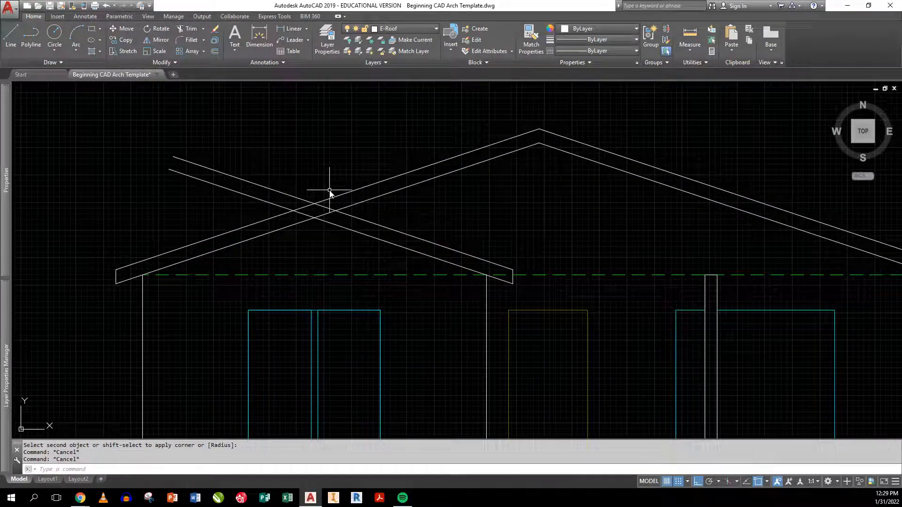
text(tr)
key(Return)
key(Return)
click(306, 201)
click(212, 190)
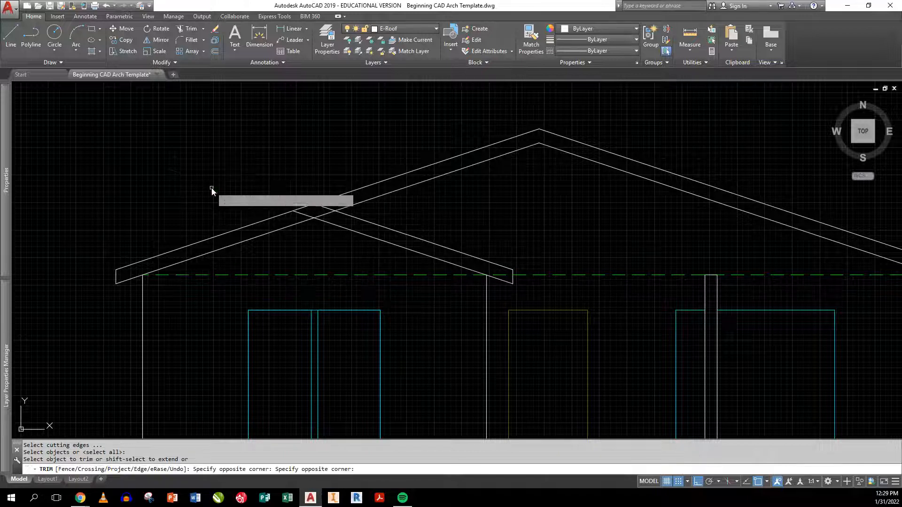
click(305, 212)
scroll(354, 239, down, 2)
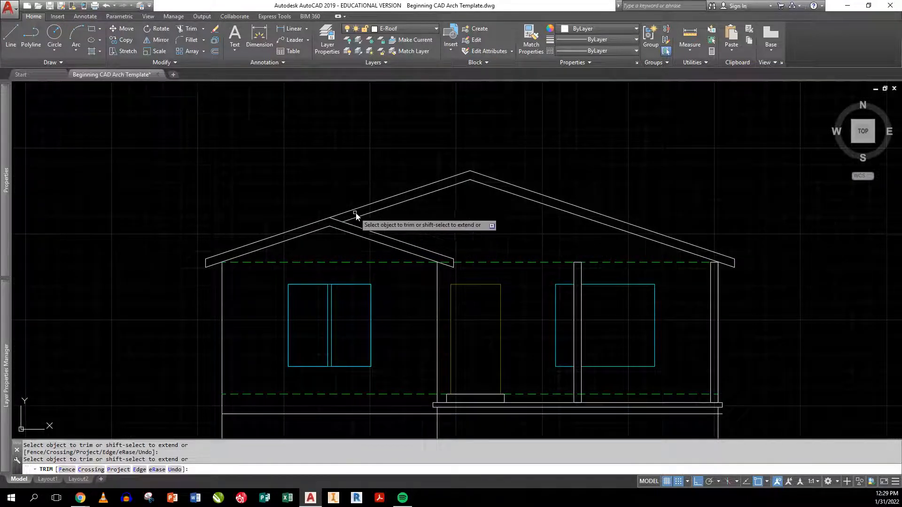
key(Return)
scroll(471, 284, down, 2)
scroll(471, 283, up, 2)
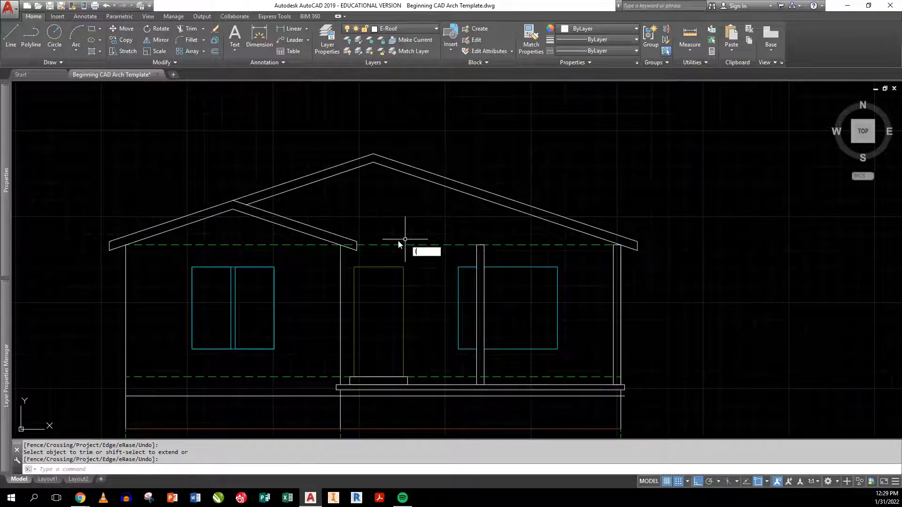
text(l)
key(Return)
scroll(350, 245, up, 4)
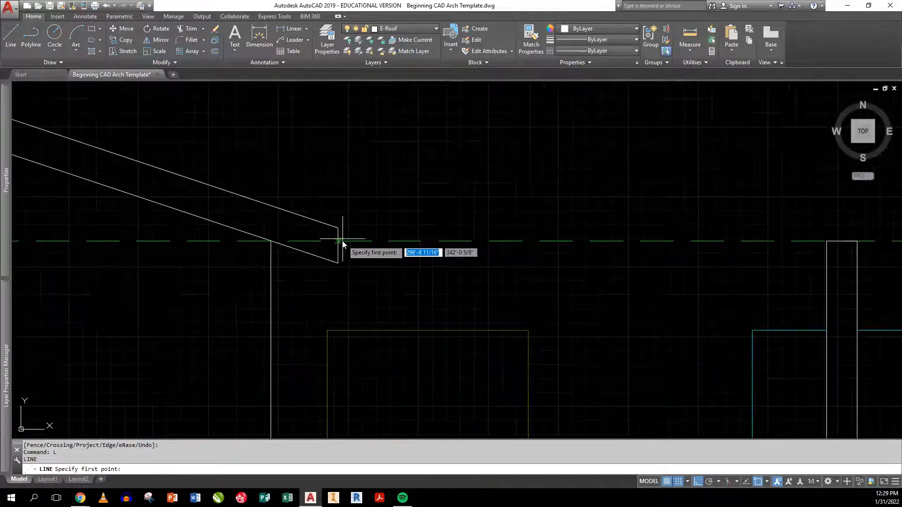
scroll(337, 242, down, 5)
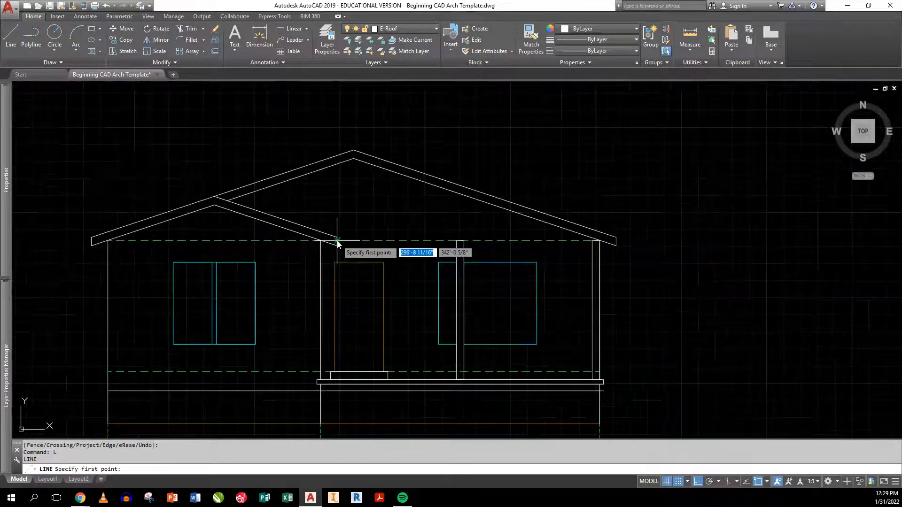
scroll(359, 242, up, 3)
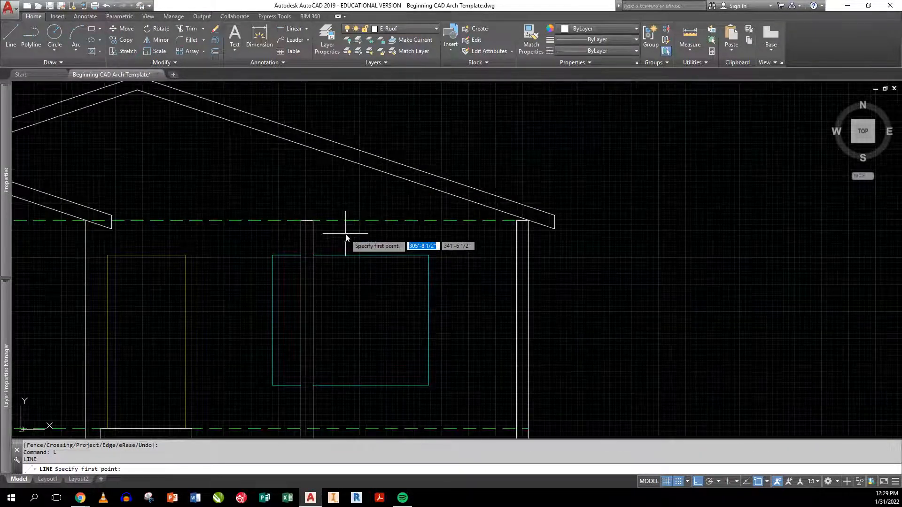
scroll(346, 238, down, 3)
scroll(235, 228, down, 8)
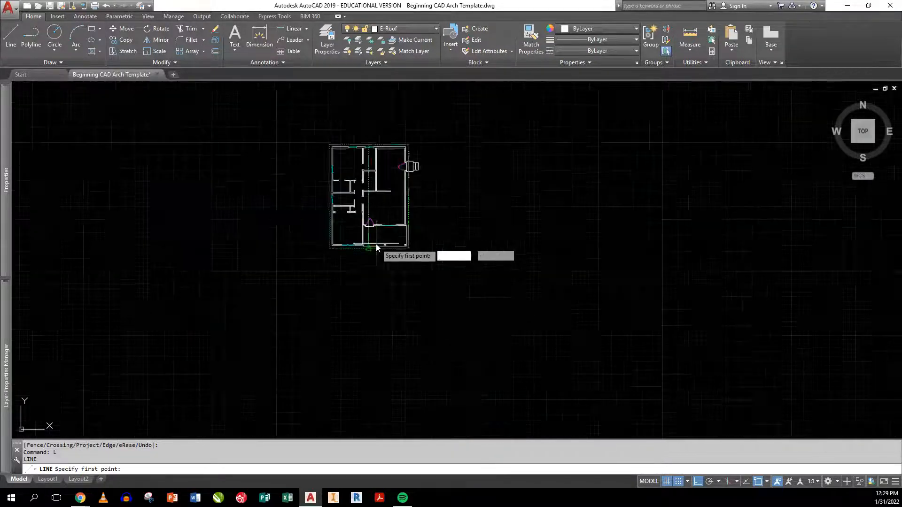
scroll(376, 244, up, 6)
scroll(370, 257, down, 3)
scroll(370, 258, down, 3)
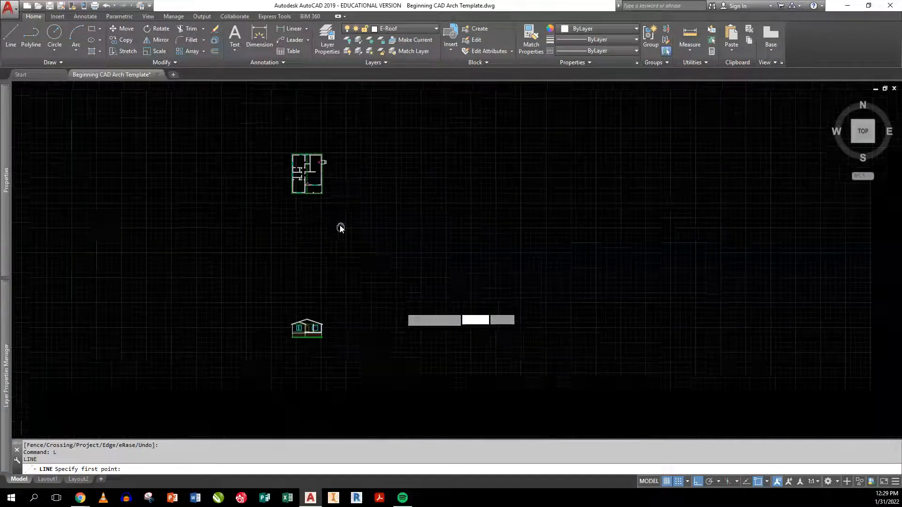
scroll(329, 300, up, 5)
scroll(220, 361, up, 5)
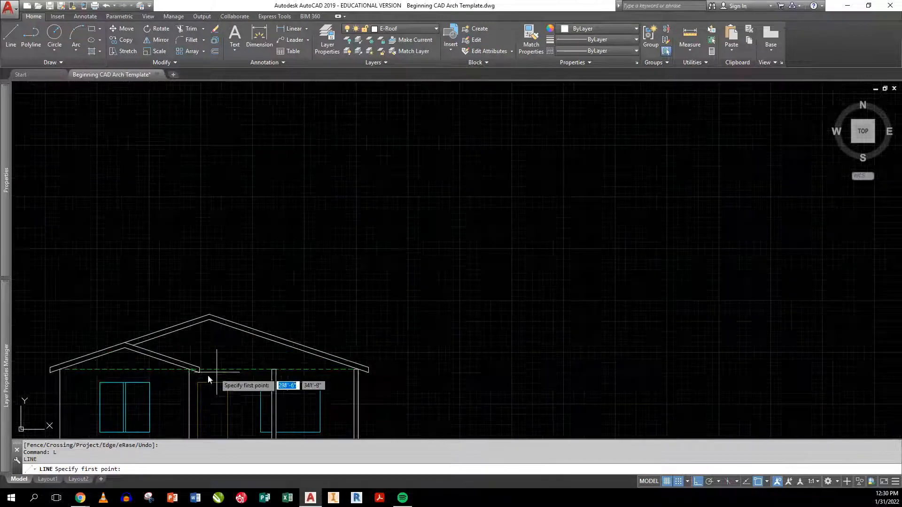
key(Escape)
key(Escape)
Erase the small front gable's slope lines and its overhang line beside the door, leaving the main roof's outline.
click(219, 342)
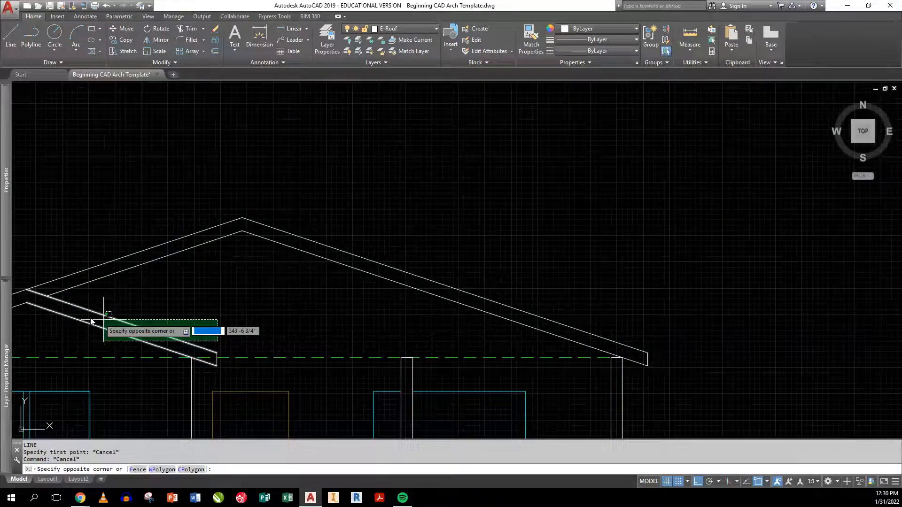
click(74, 312)
click(196, 334)
click(220, 372)
middle_drag(39, 316, 236, 319)
click(209, 311)
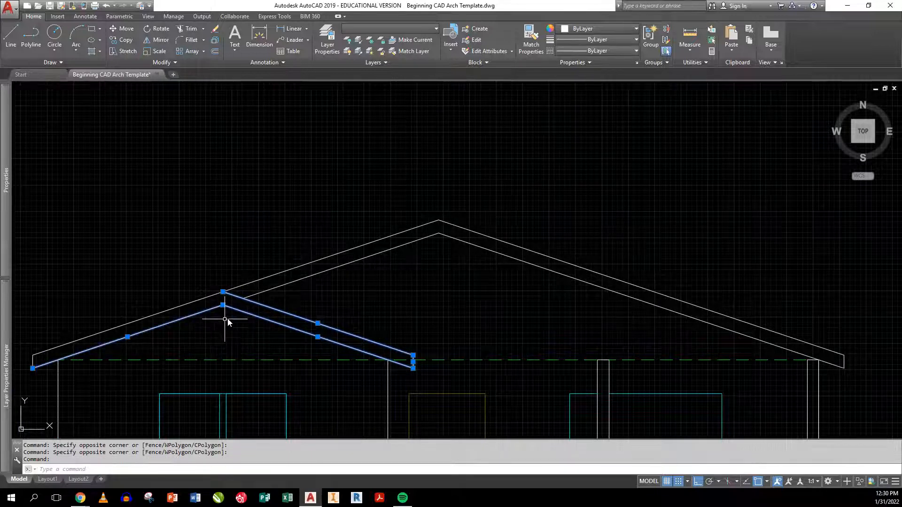
text(e)
key(Return)
Fillet the main roof's lower left slope line to the short vertical overhang line to close the left eave.
text(f)
key(Return)
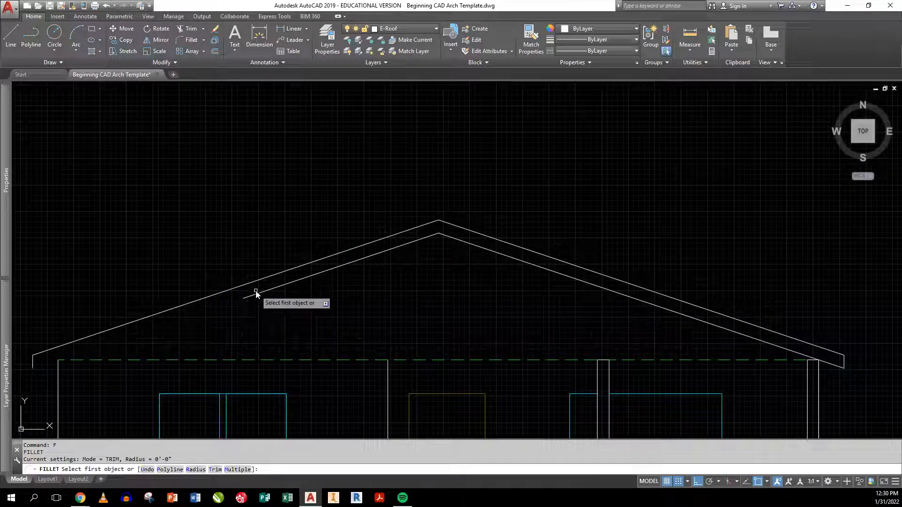
click(258, 293)
click(34, 362)
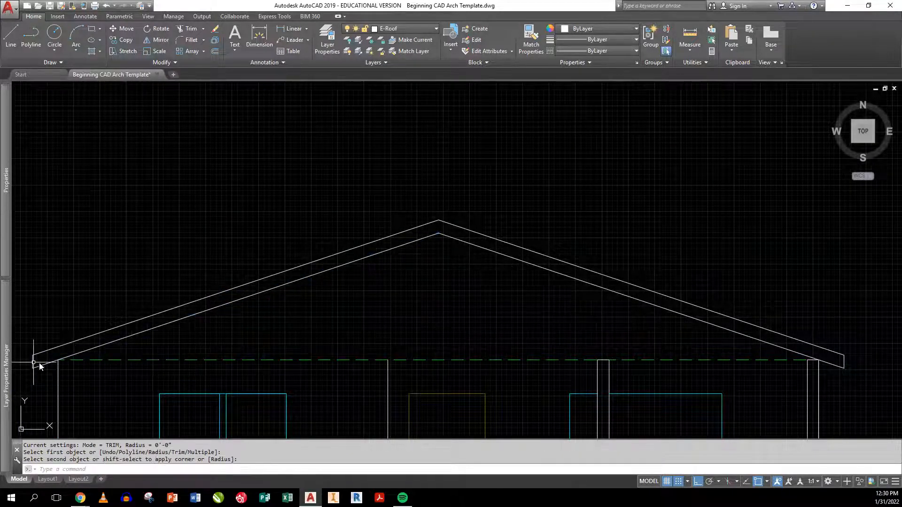
key(Escape)
Draw a horizontal line along the porch top from the wall corner beside the door to the top of the right corner post.
text(l)
key(Return)
click(388, 360)
click(809, 360)
key(Return)
scroll(809, 361, down, 4)
middle_drag(755, 366, 650, 290)
scroll(636, 287, up, 2)
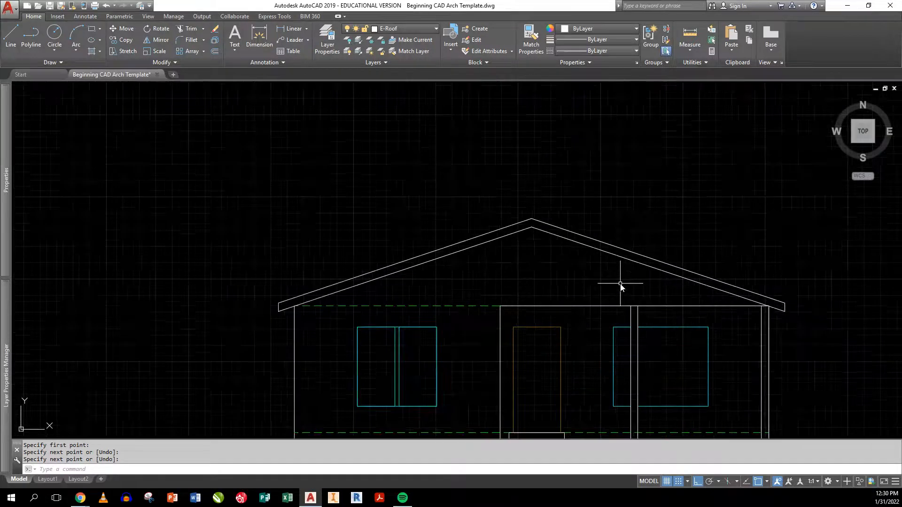
mouse_move(560, 271)
middle_down()
mouse_move(437, 155)
mouse_move(449, 121)
middle_up()
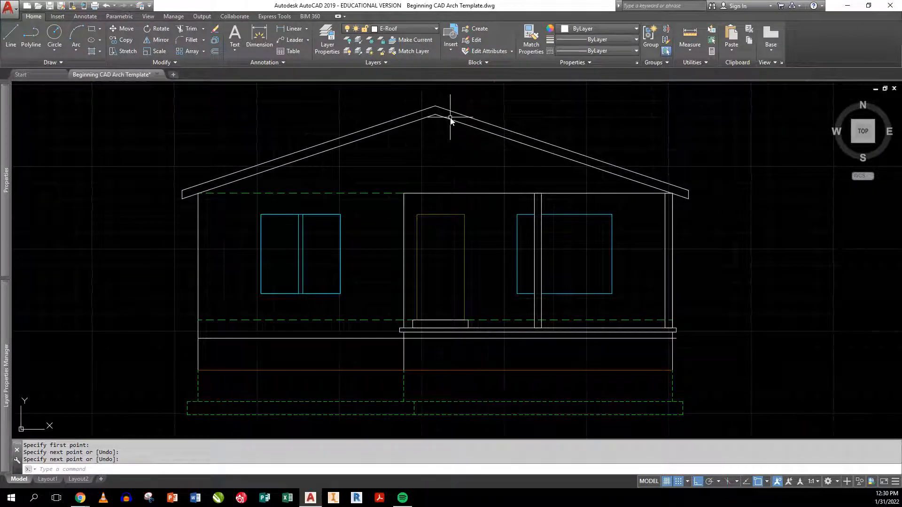